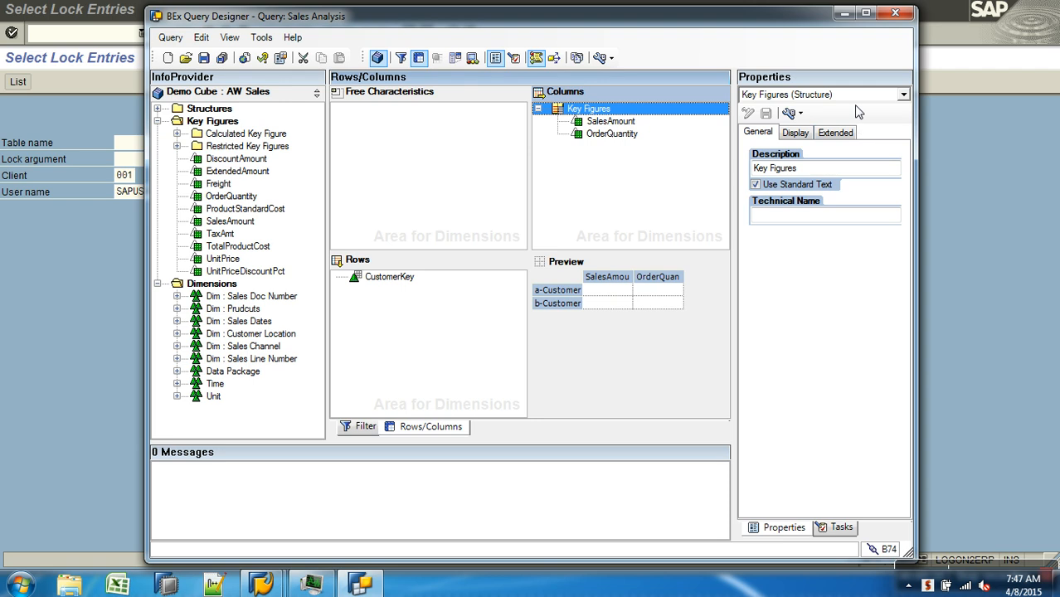
Review the general properties of the Sales Analysis query and of the CustomerKey characteristic in the rows
{"action": "left_click", "coordinate": [828, 113]}
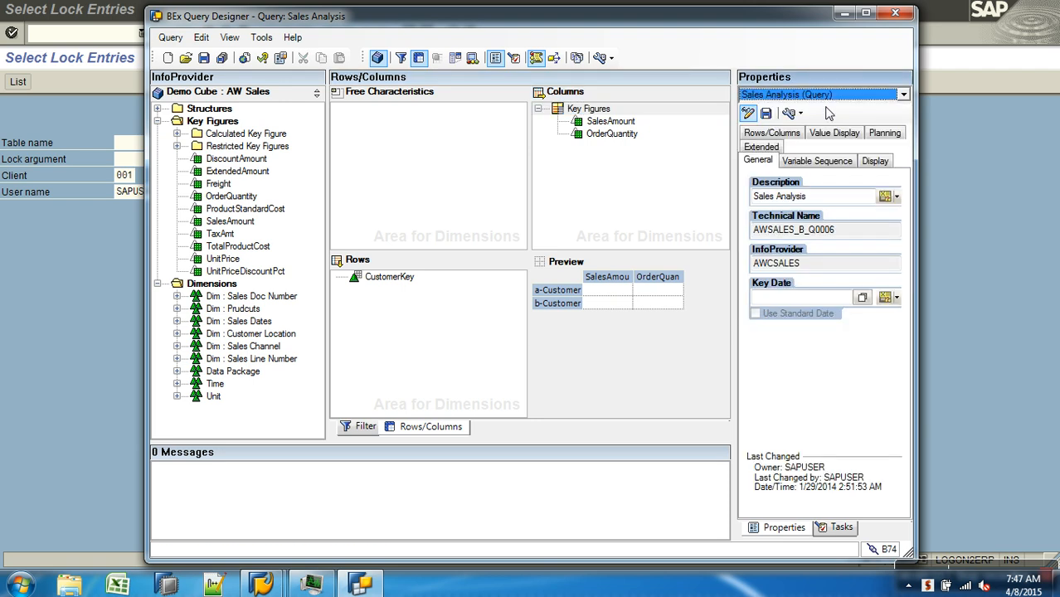
{"action": "left_click", "coordinate": [817, 197]}
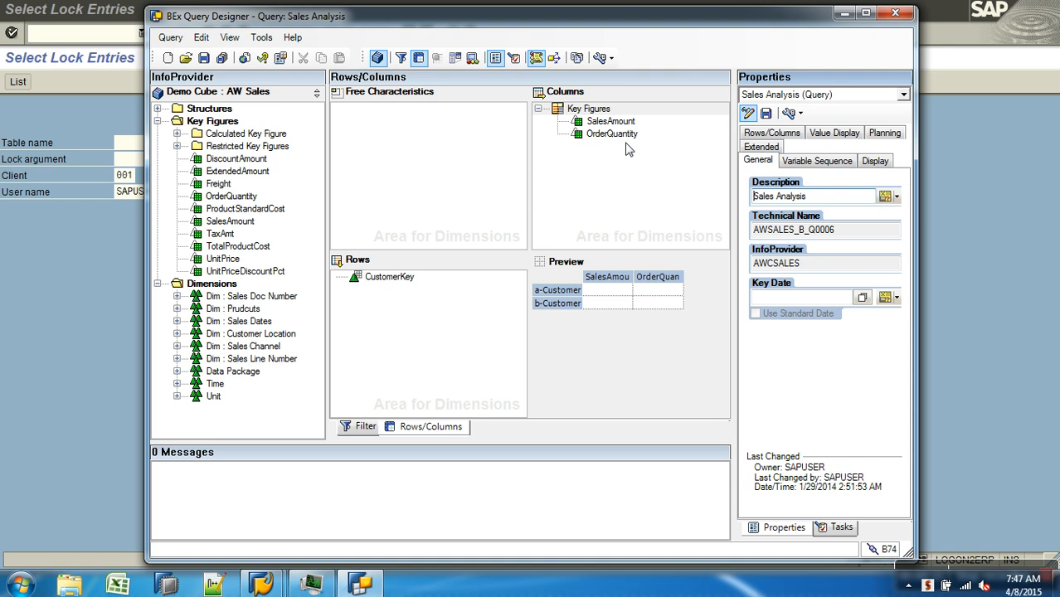
{"action": "left_click", "coordinate": [415, 281]}
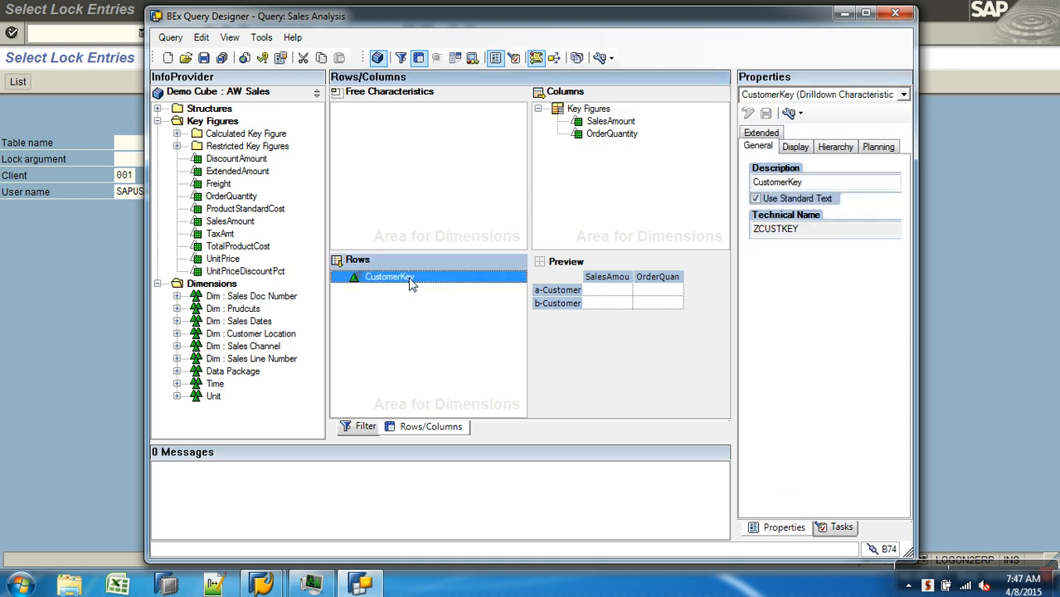
{"action": "double_click", "coordinate": [813, 183]}
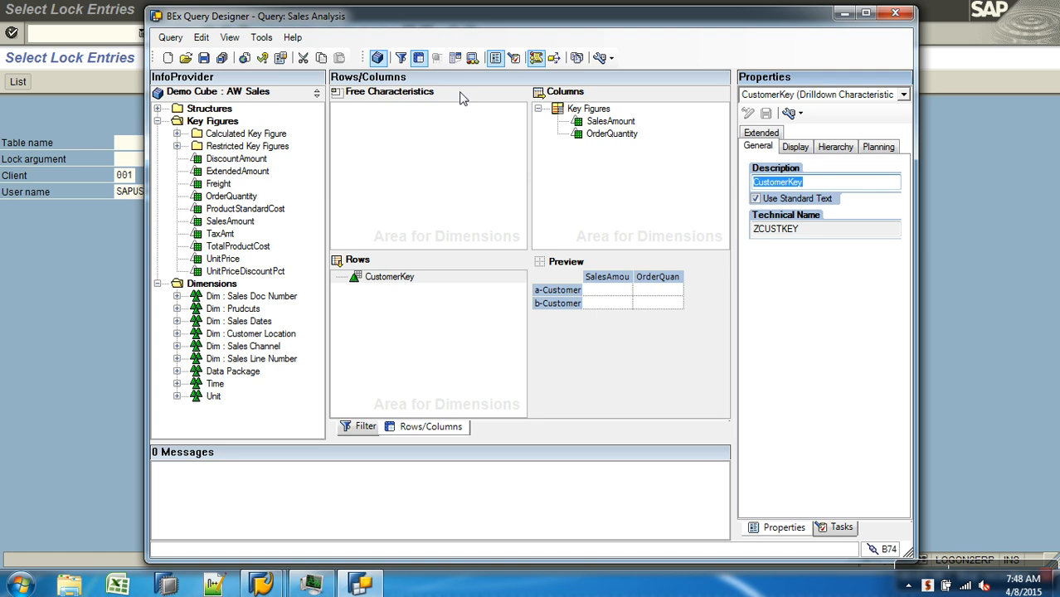
Try to create a new calculated key figure in the Demo Cube : AW Sales InfoProvider and open it for editing
{"action": "right_click", "coordinate": [240, 135]}
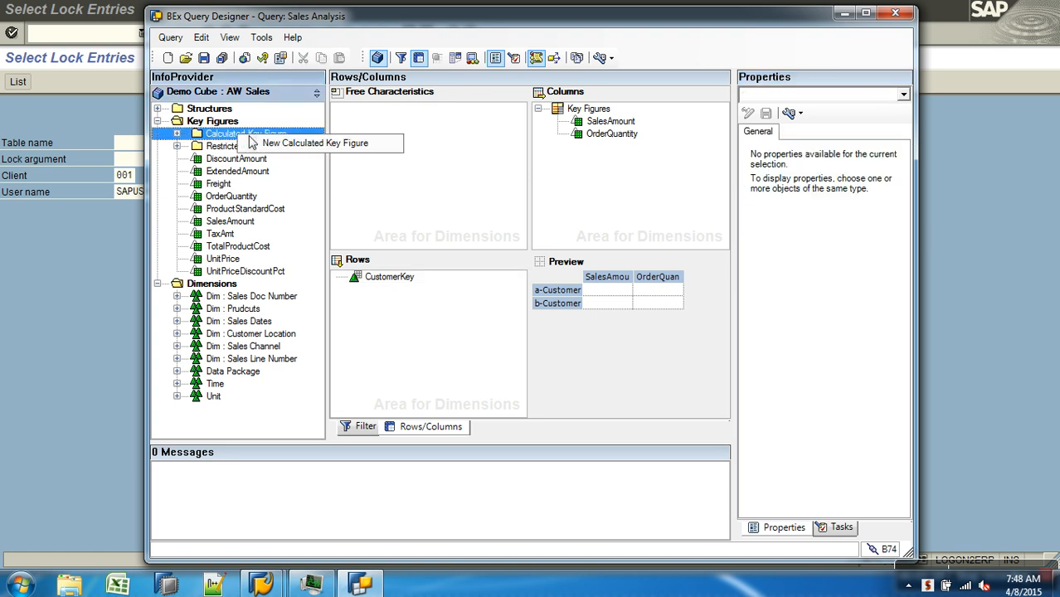
{"action": "left_click", "coordinate": [274, 143]}
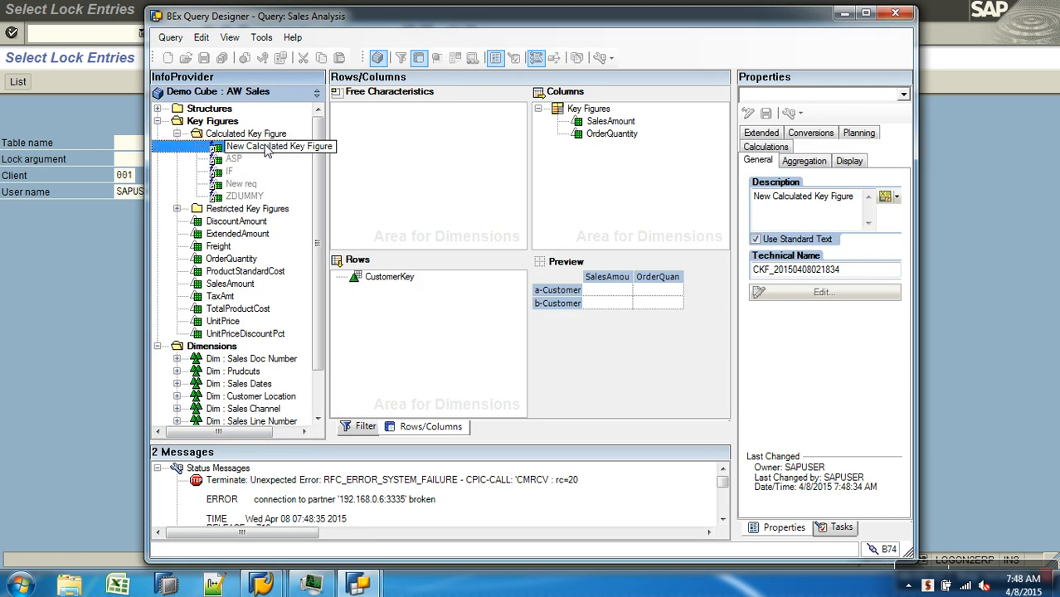
{"action": "right_click", "coordinate": [265, 148]}
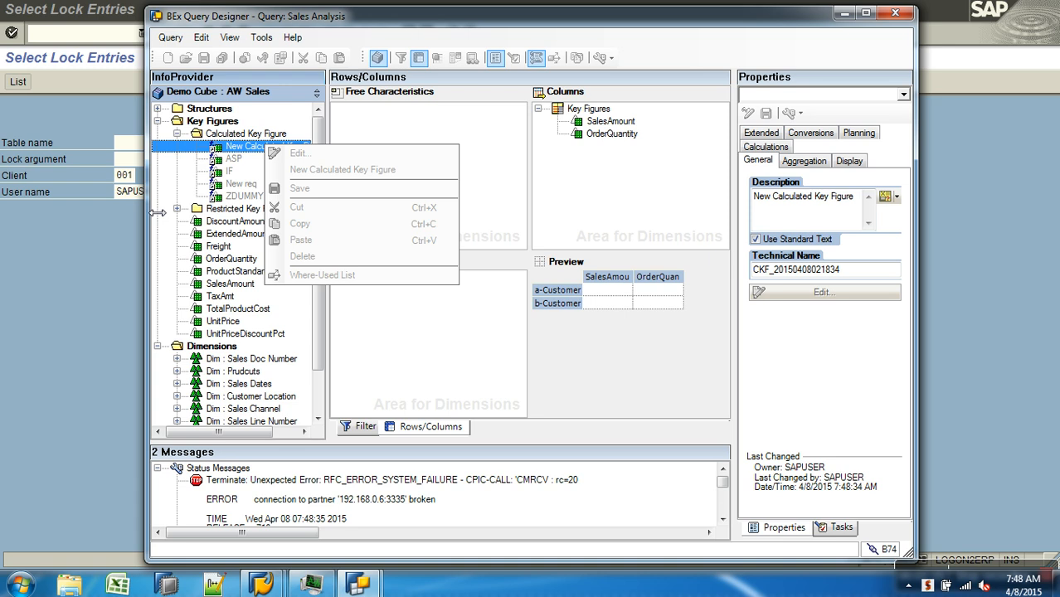
Switch to Windows Task Manager and locate the saplogon.exe process in the list of running processes
{"action": "left_click", "coordinate": [309, 585]}
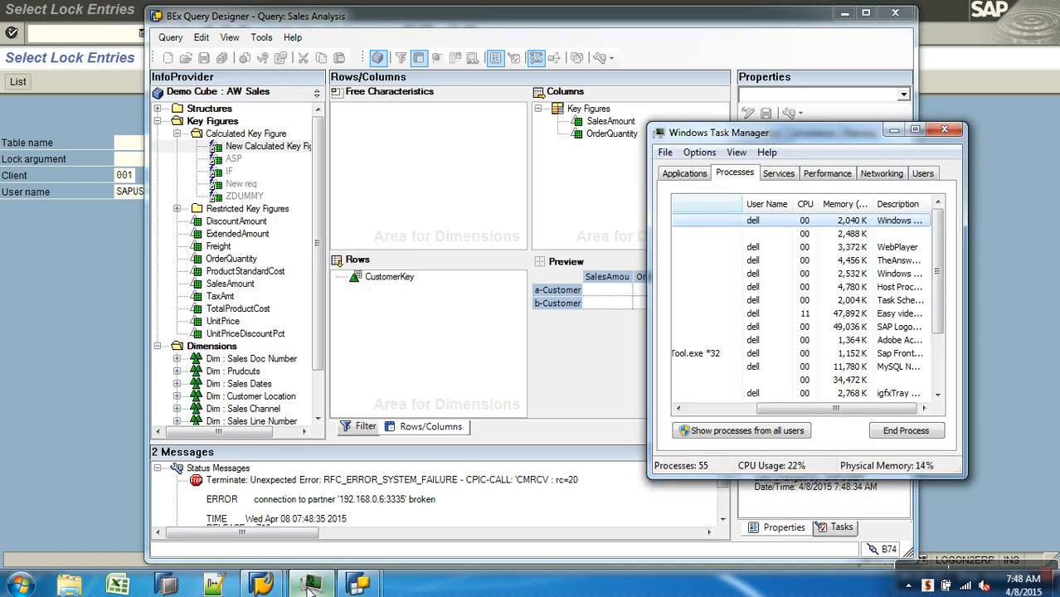
{"action": "left_click", "coordinate": [716, 409]}
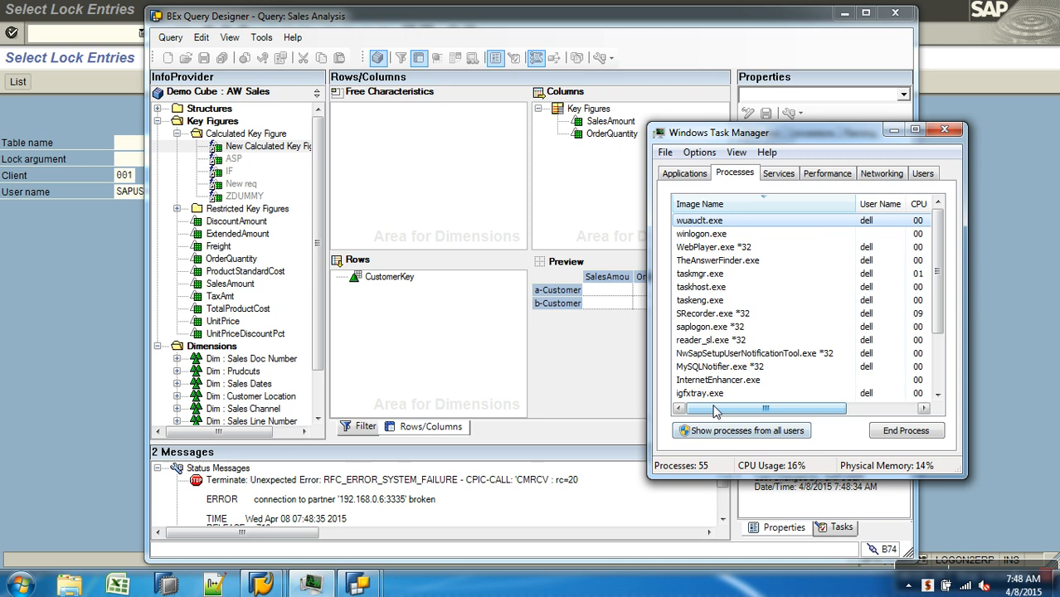
{"action": "left_click", "coordinate": [768, 357]}
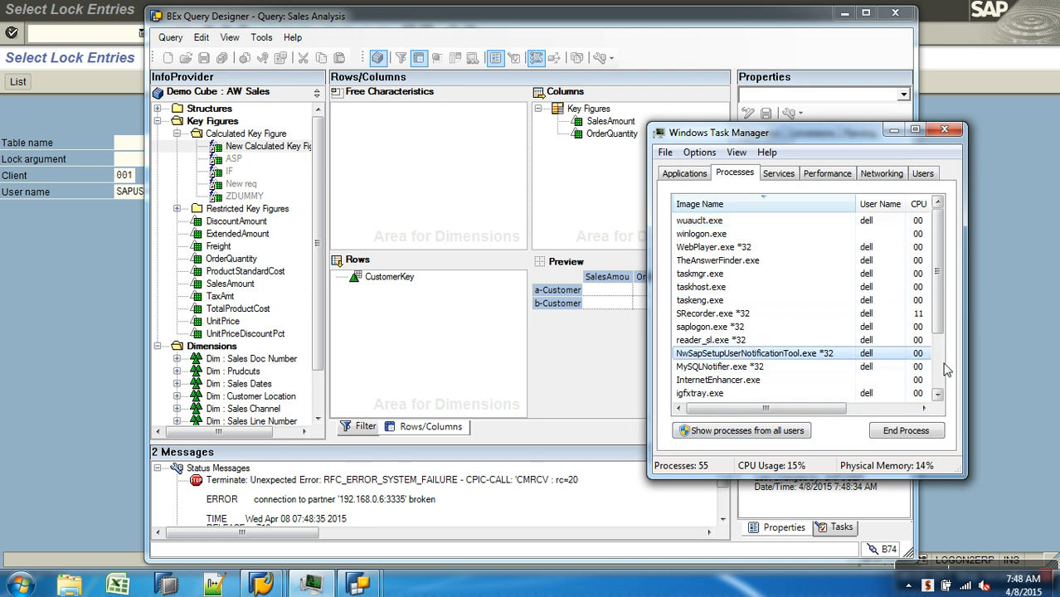
{"action": "scroll", "coordinate": [940, 371], "scroll_direction": "down", "scroll_amount": 2}
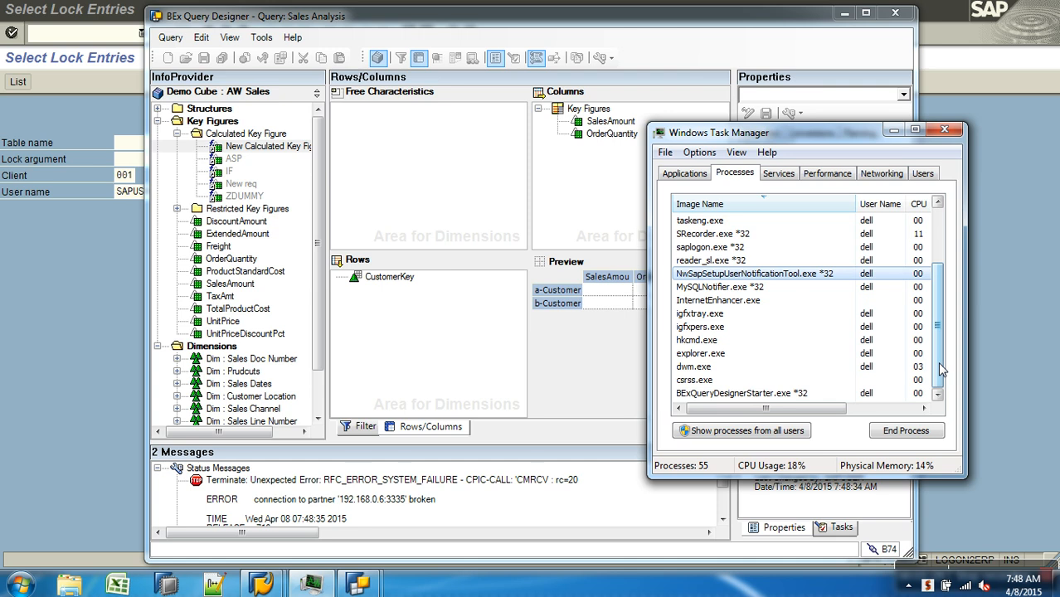
{"action": "left_click_drag", "start_coordinate": [939, 363], "coordinate": [938, 336]}
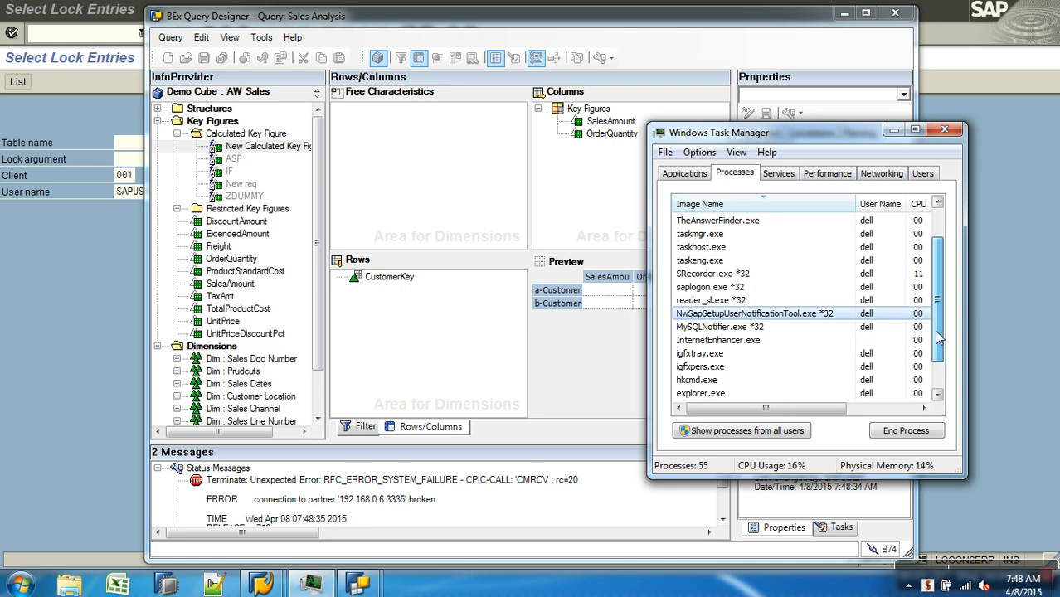
Set the priority of the saplogon.exe process to High and accept the change
{"action": "right_click", "coordinate": [724, 287]}
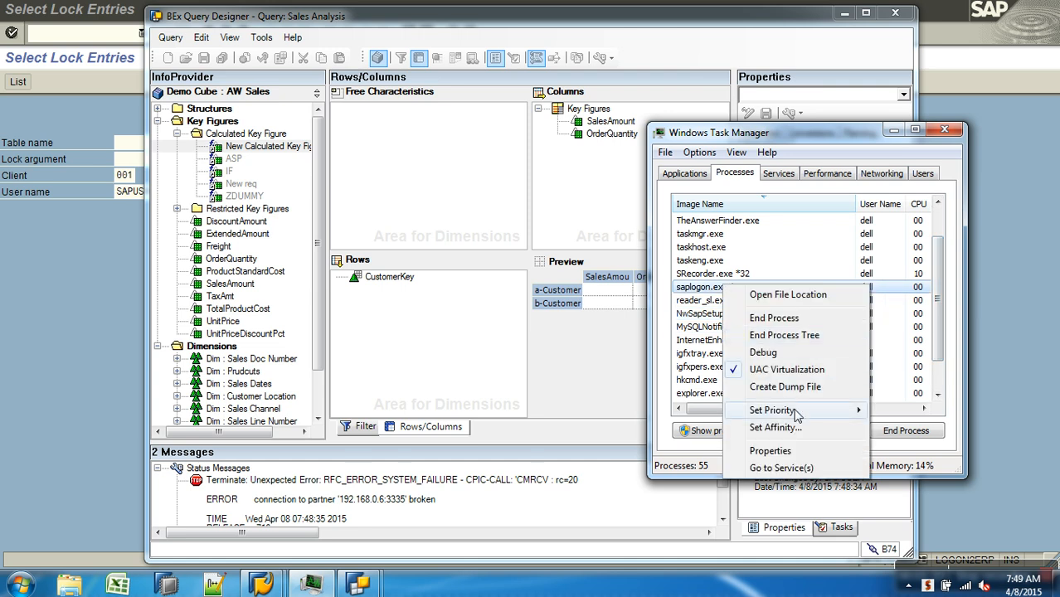
{"action": "mouse_move", "coordinate": [795, 413]}
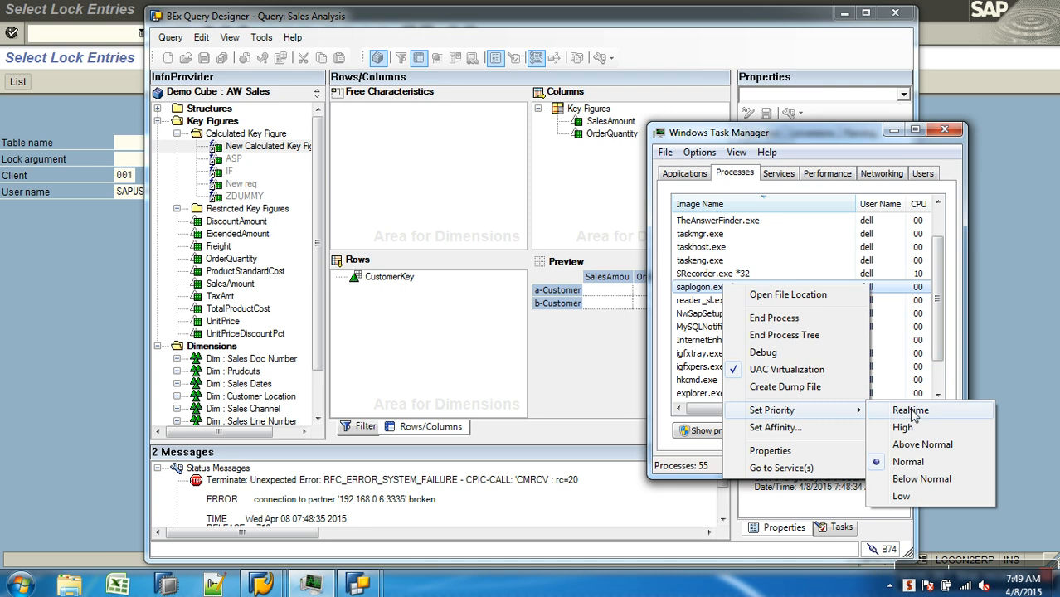
{"action": "left_click", "coordinate": [904, 427]}
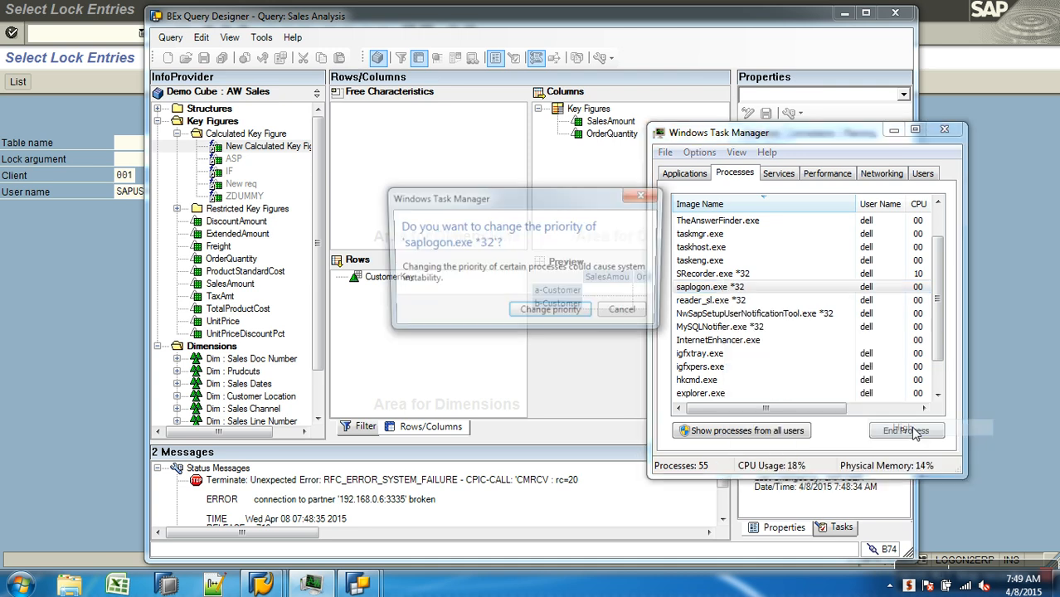
{"action": "left_click", "coordinate": [551, 313]}
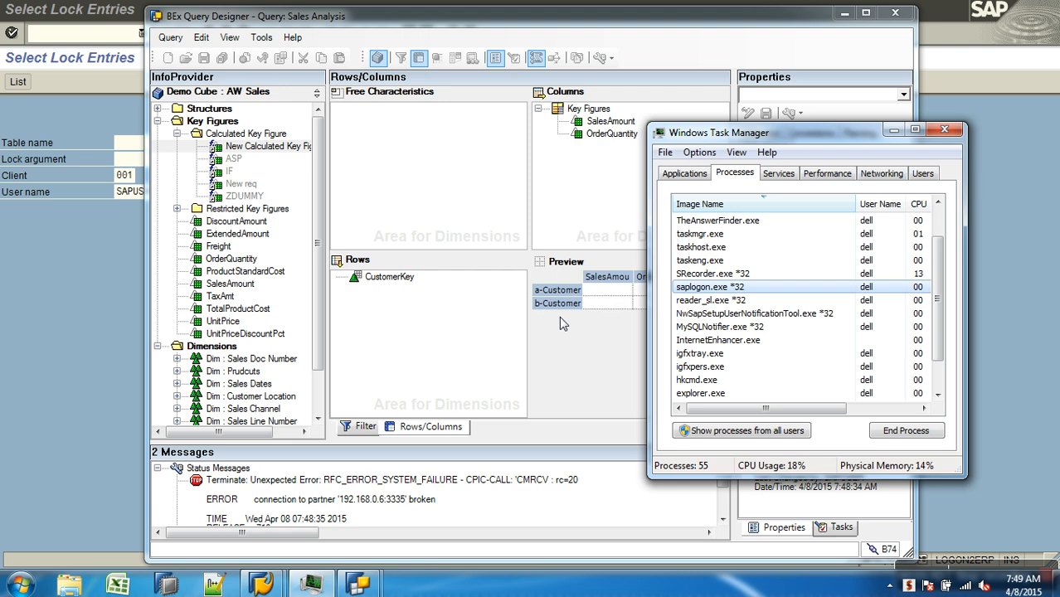
End the saplogon.exe process to shut down the running SAP Logon session
{"action": "right_click", "coordinate": [728, 288]}
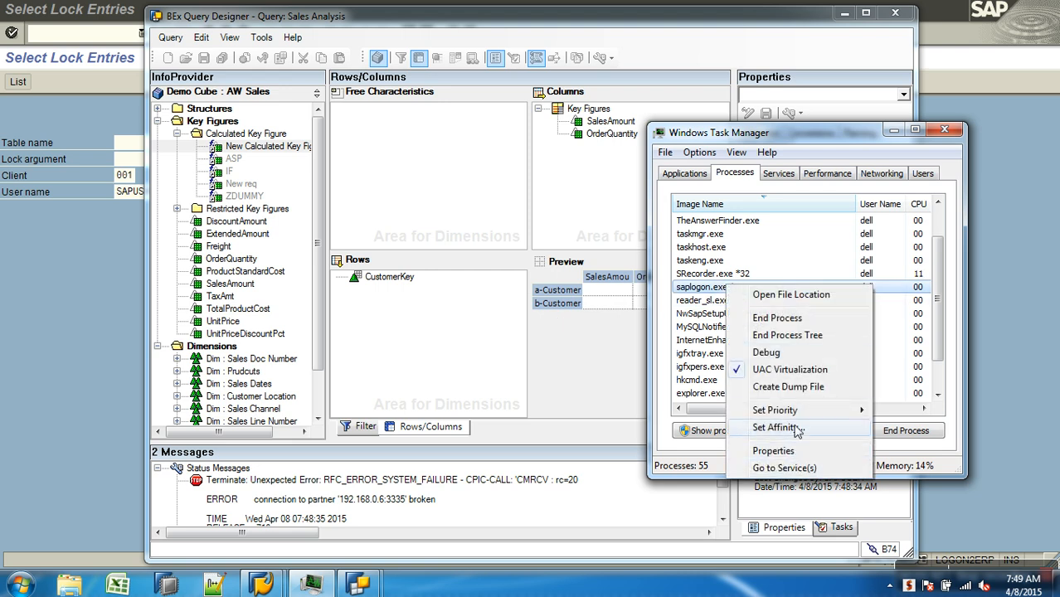
{"action": "left_click", "coordinate": [777, 319]}
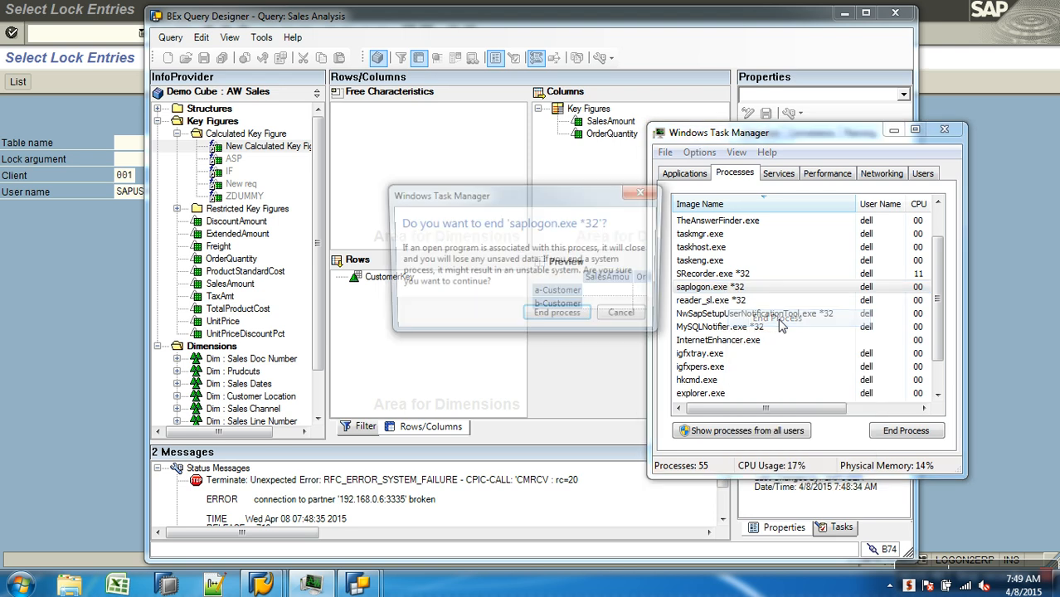
{"action": "left_click", "coordinate": [585, 319]}
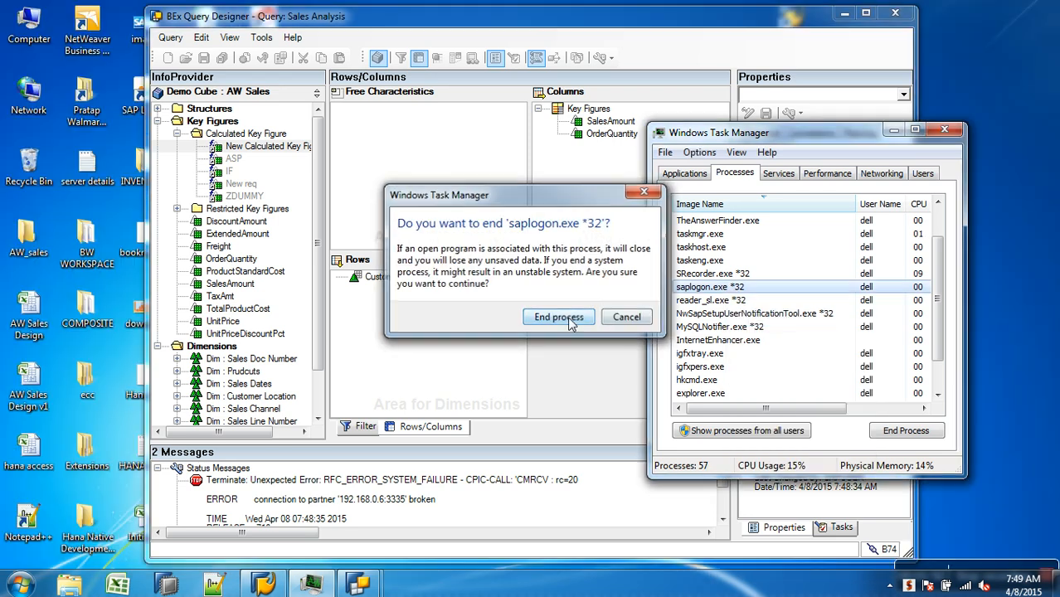
Close BEx Query Designer without saving the new calculated key figure, closing the stopped program as well
{"action": "left_click", "coordinate": [896, 14]}
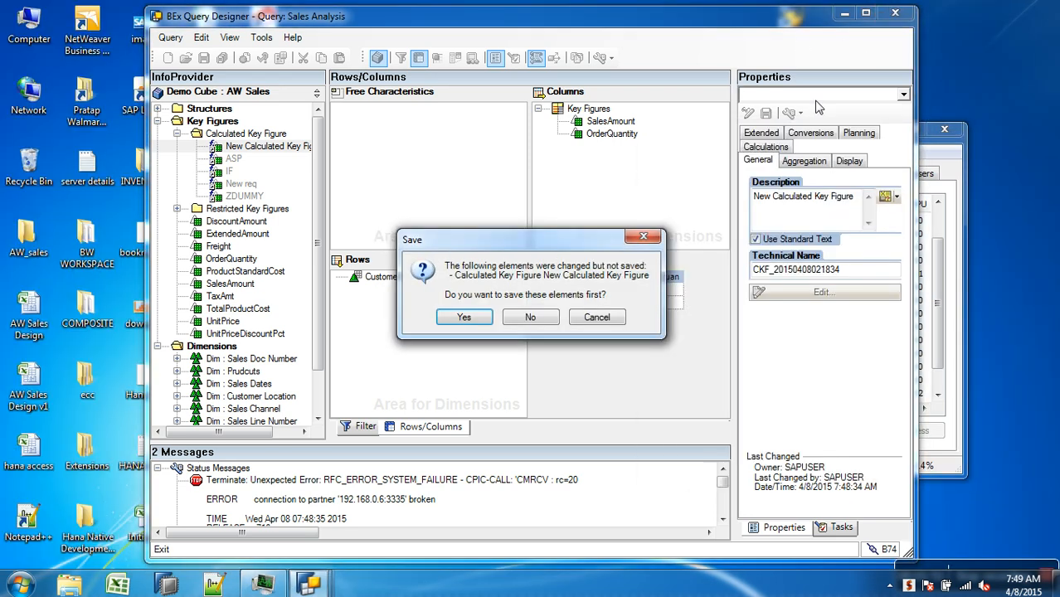
{"action": "left_click", "coordinate": [535, 320]}
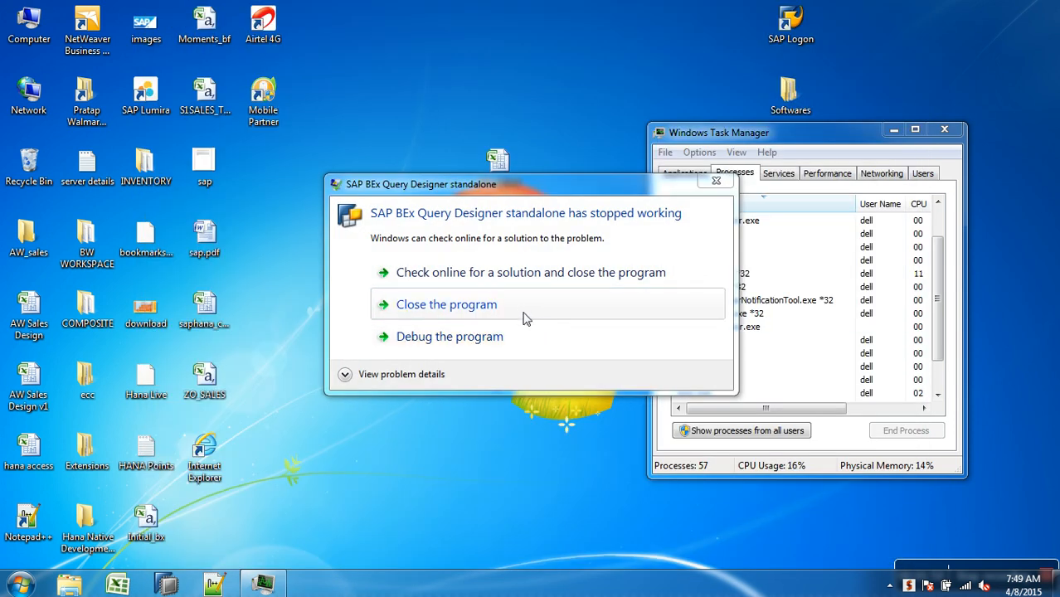
{"action": "left_click", "coordinate": [520, 307]}
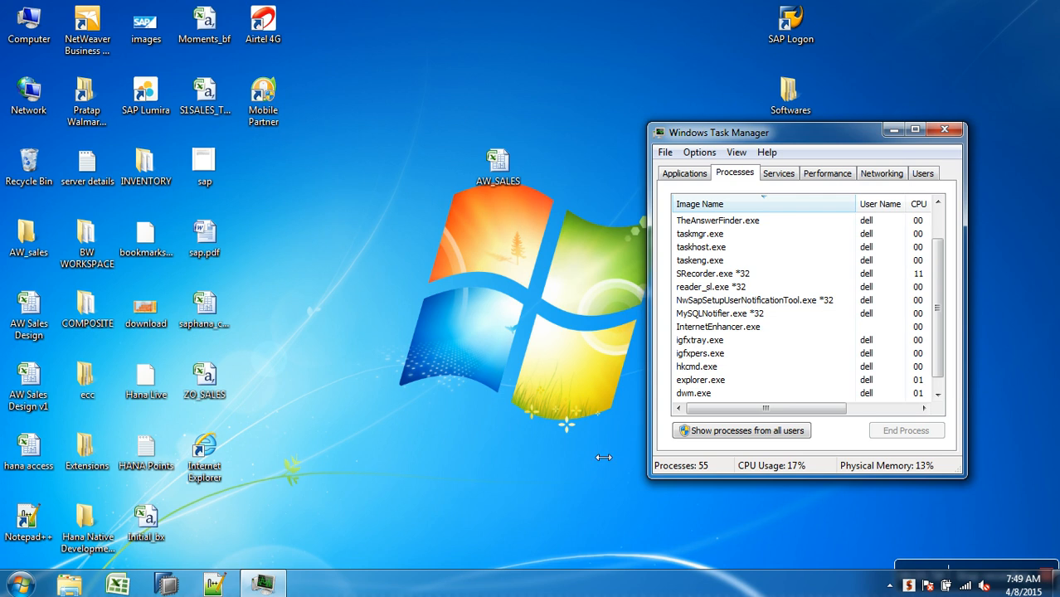
{"action": "left_click_drag", "start_coordinate": [937, 375], "coordinate": [938, 386]}
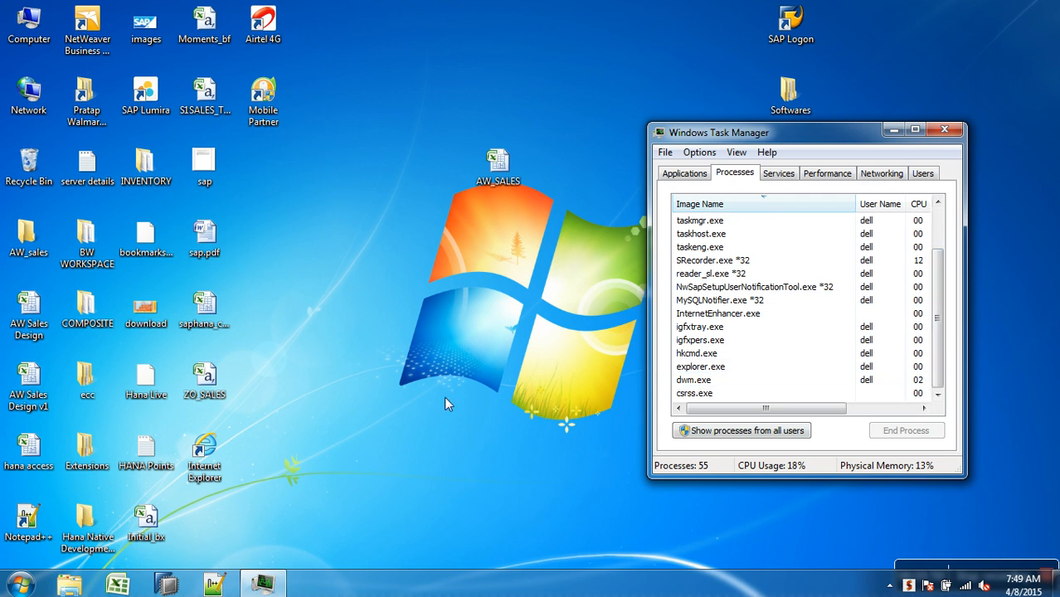
Start SAP Logon and log on to the SAP BW system with the user name and account password
{"action": "double_click", "coordinate": [791, 21]}
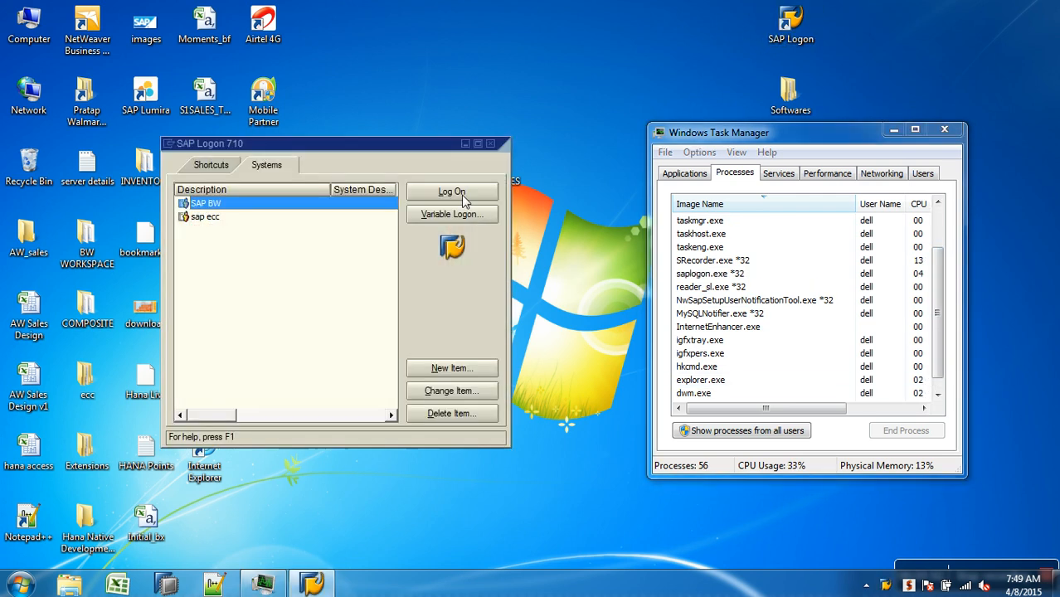
{"action": "left_click", "coordinate": [452, 192]}
{"action": "type", "text": "s"}
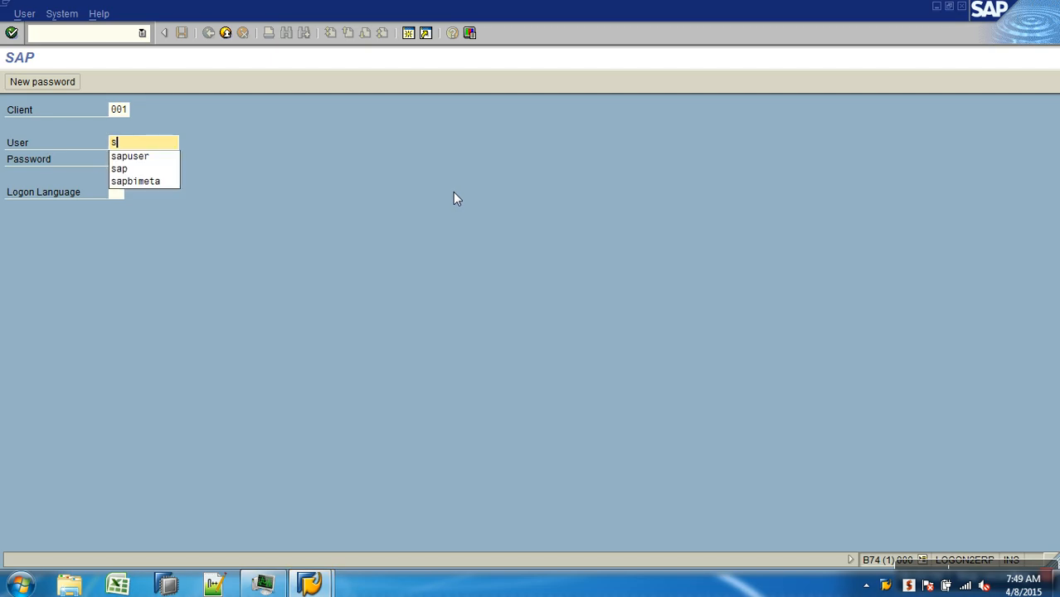
{"action": "type", "text": "apuser"}
{"action": "key", "text": "Tab"}
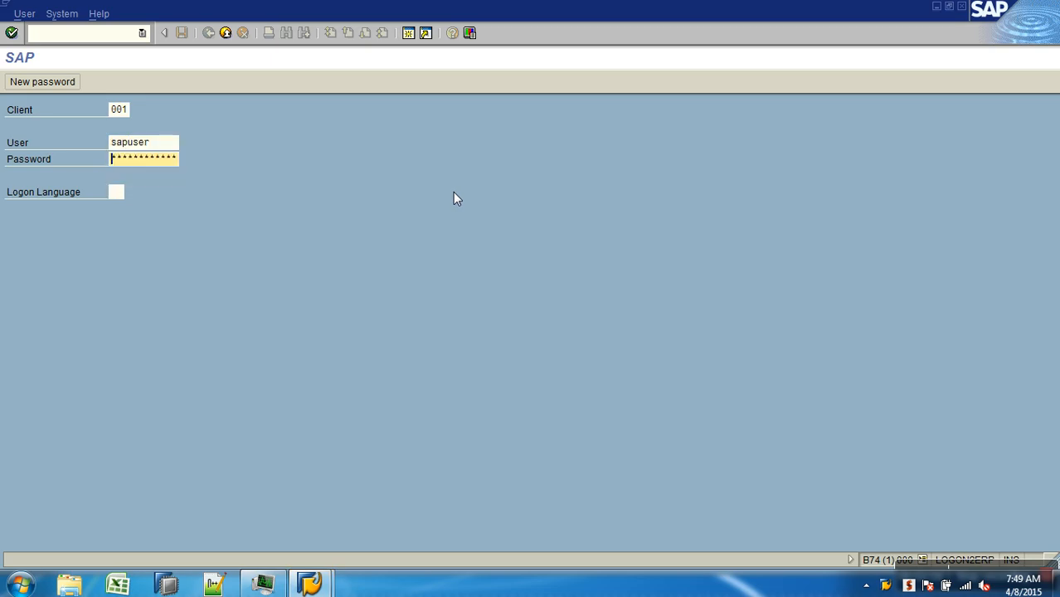
{"action": "type", "text": "**"}
{"action": "key", "text": "Return"}
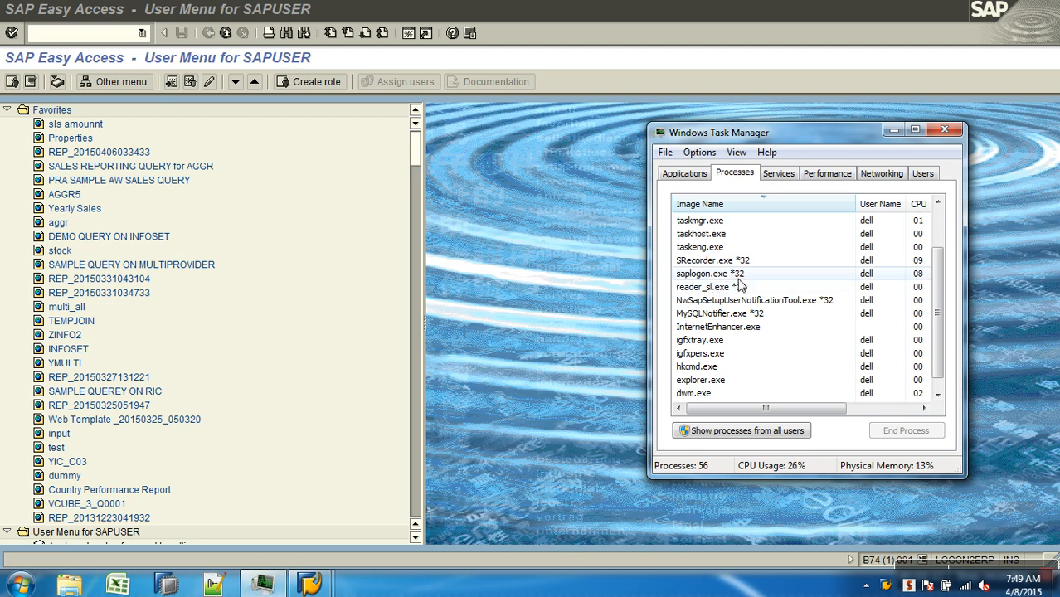
View the file properties of the saplogon.exe process in Task Manager, and close them without changes
{"action": "right_click", "coordinate": [735, 274]}
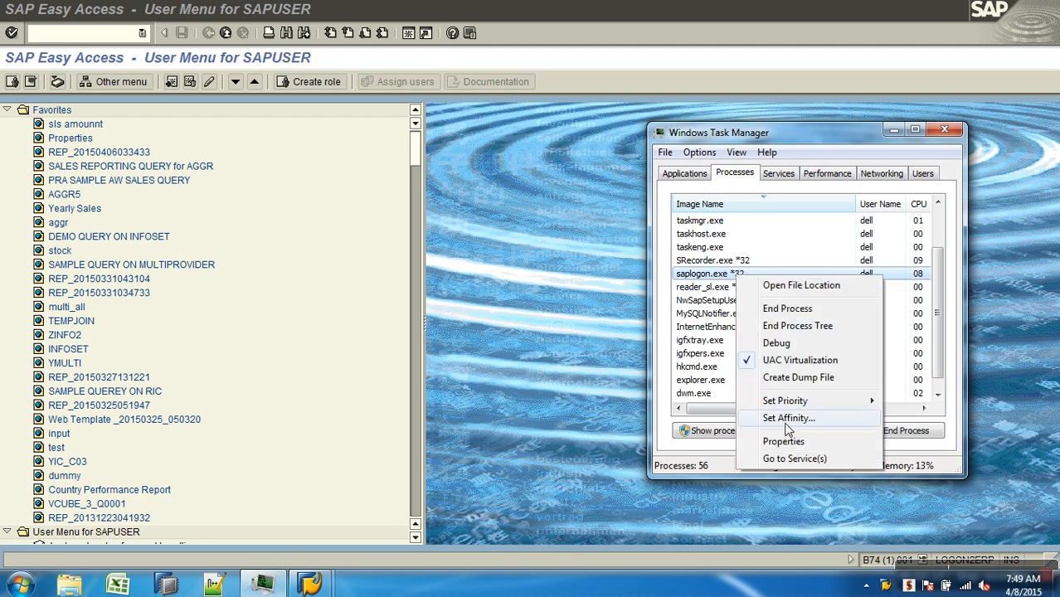
{"action": "left_click", "coordinate": [795, 441]}
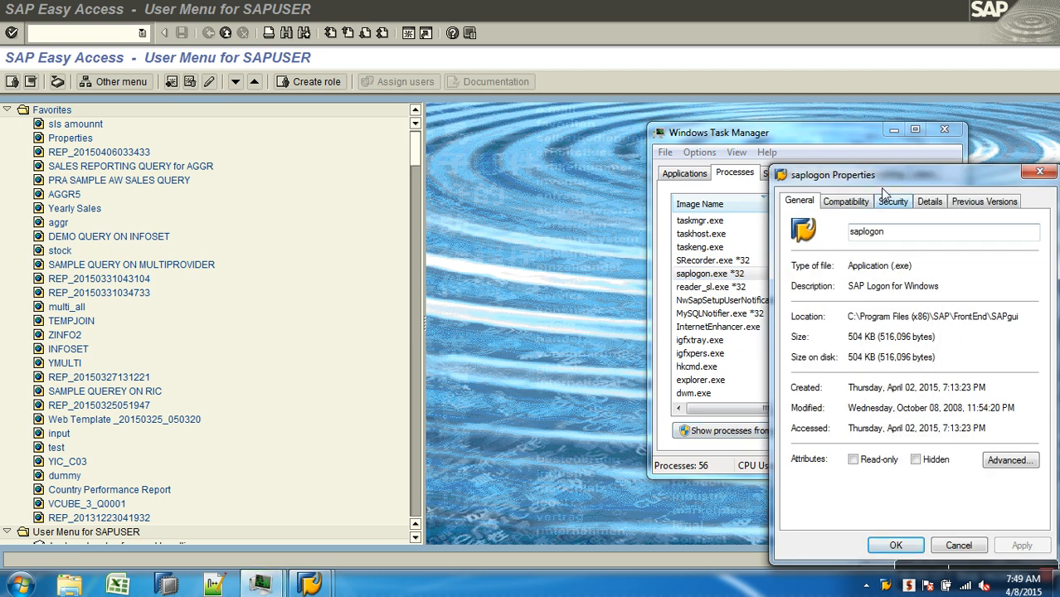
{"action": "left_click_drag", "start_coordinate": [883, 179], "coordinate": [750, 160]}
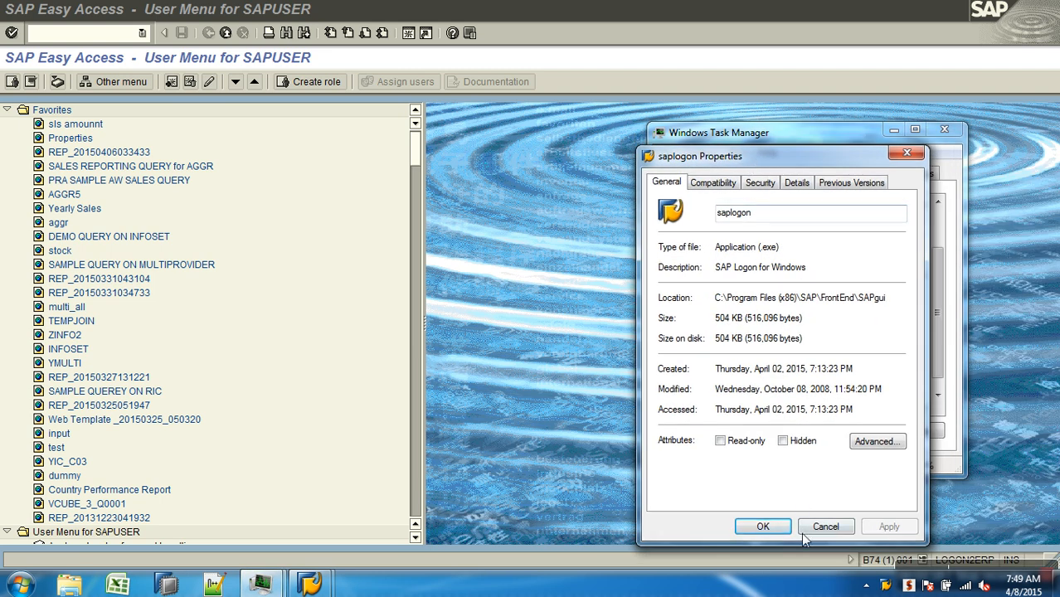
{"action": "left_click", "coordinate": [826, 528]}
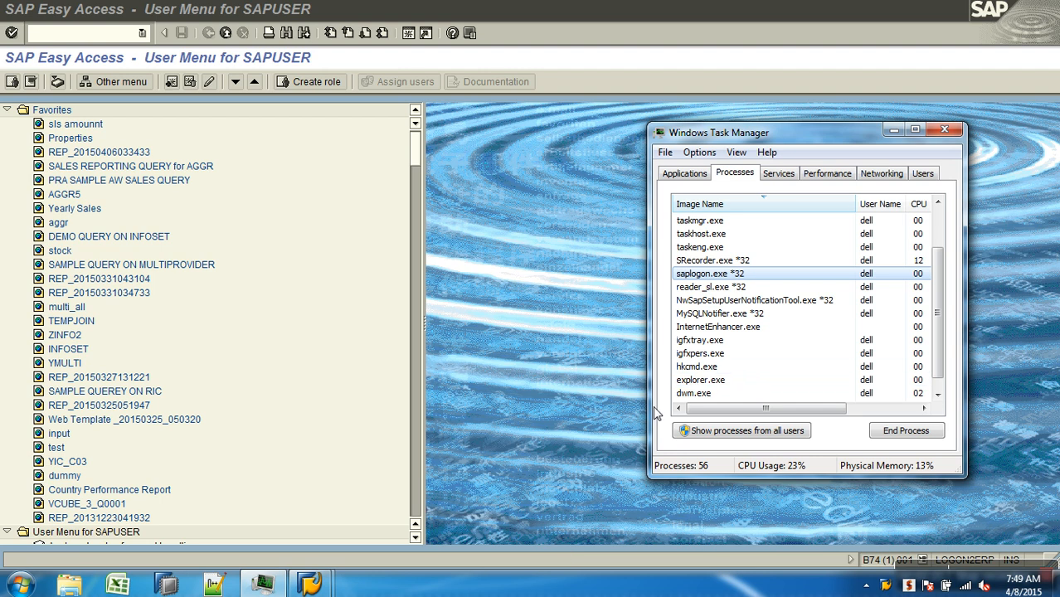
Start BEx Query Designer again and log on to SAP BW in it with the account password
{"action": "left_click", "coordinate": [18, 585]}
{"action": "left_click", "coordinate": [72, 221]}
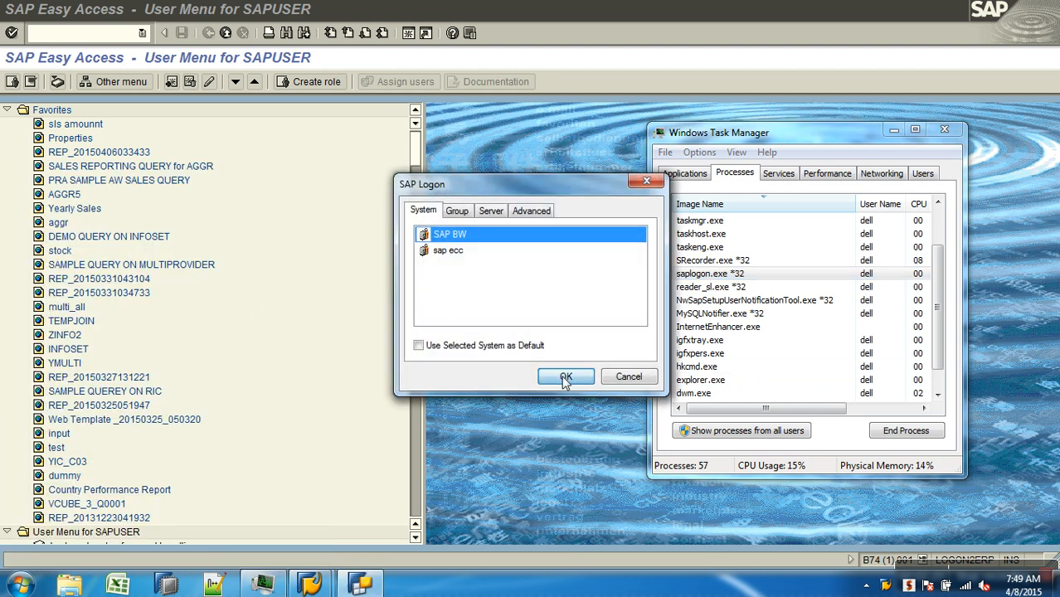
{"action": "left_click", "coordinate": [567, 376]}
{"action": "type", "text": "•••••"}
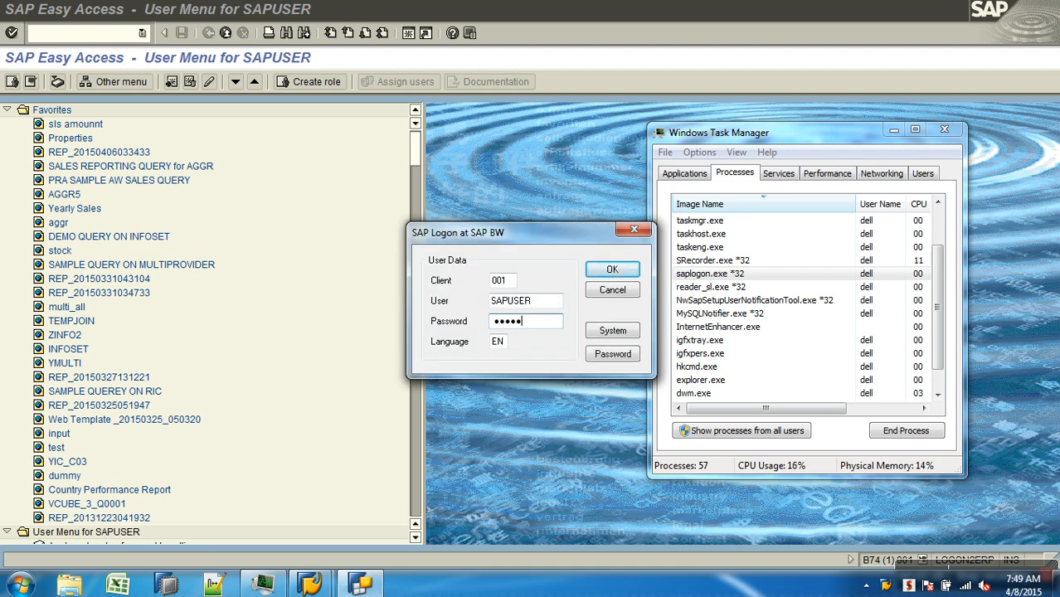
{"action": "type", "text": "•••"}
{"action": "key", "text": "Return"}
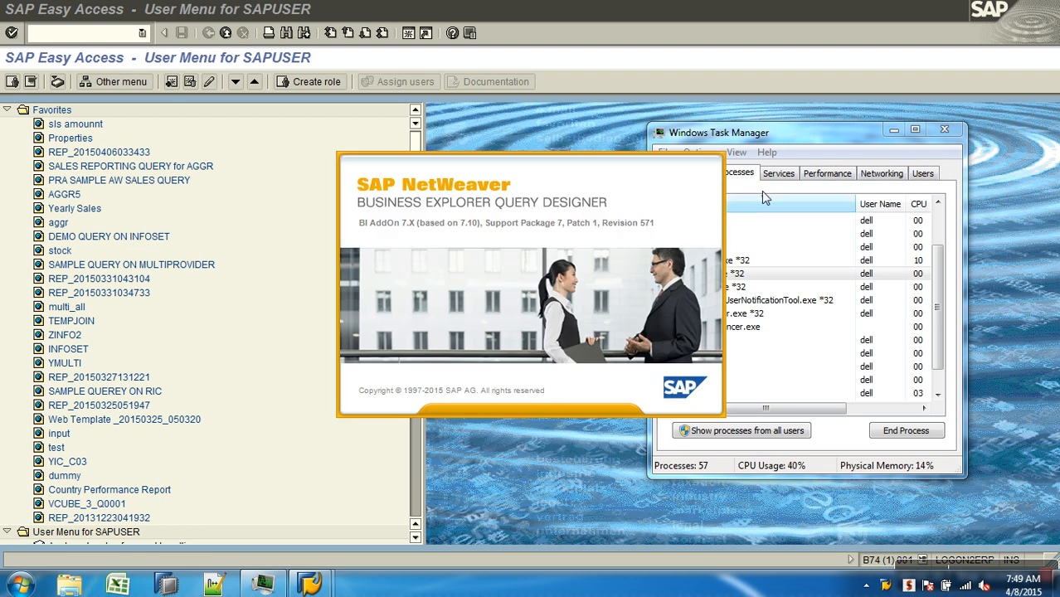
{"action": "left_click", "coordinate": [812, 129]}
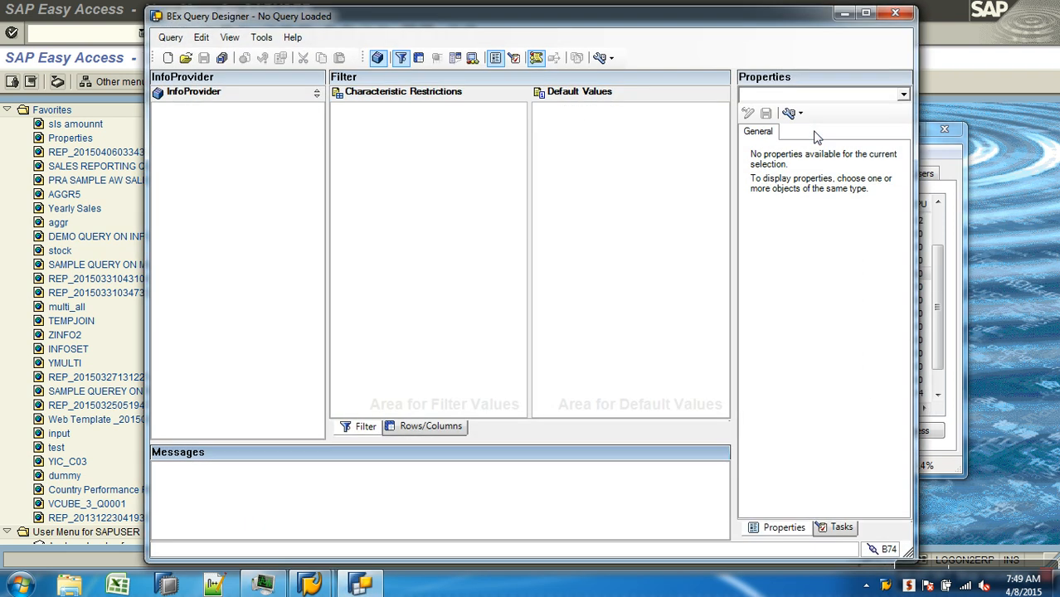
In Task Manager, set the priority of the BExQueryDesignerStarter.exe process to High and return to BEx Query Designer
{"action": "left_click", "coordinate": [963, 172]}
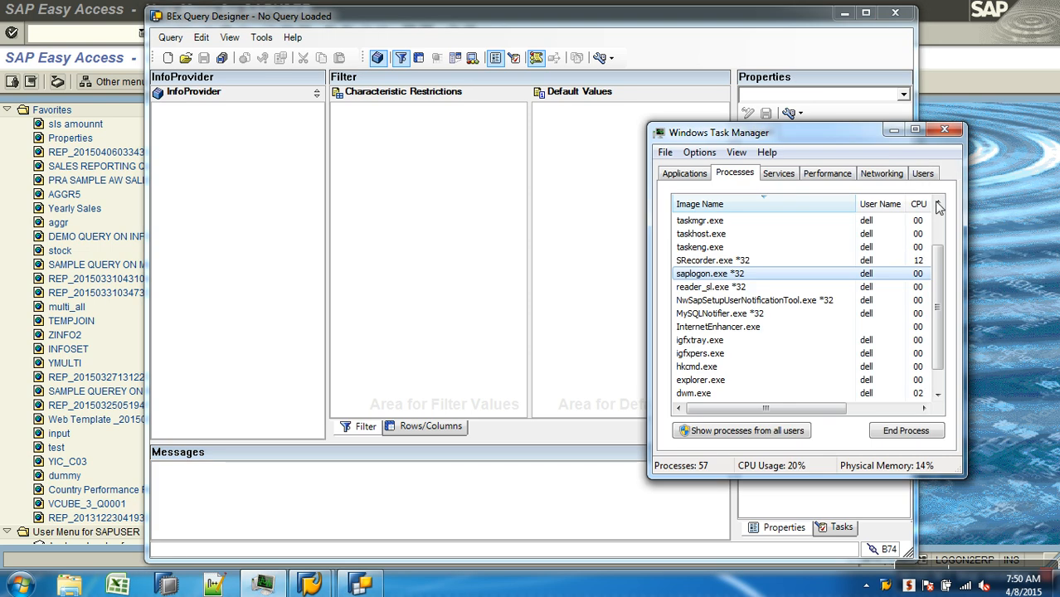
{"action": "scroll", "coordinate": [945, 384], "scroll_direction": "down", "scroll_amount": 1}
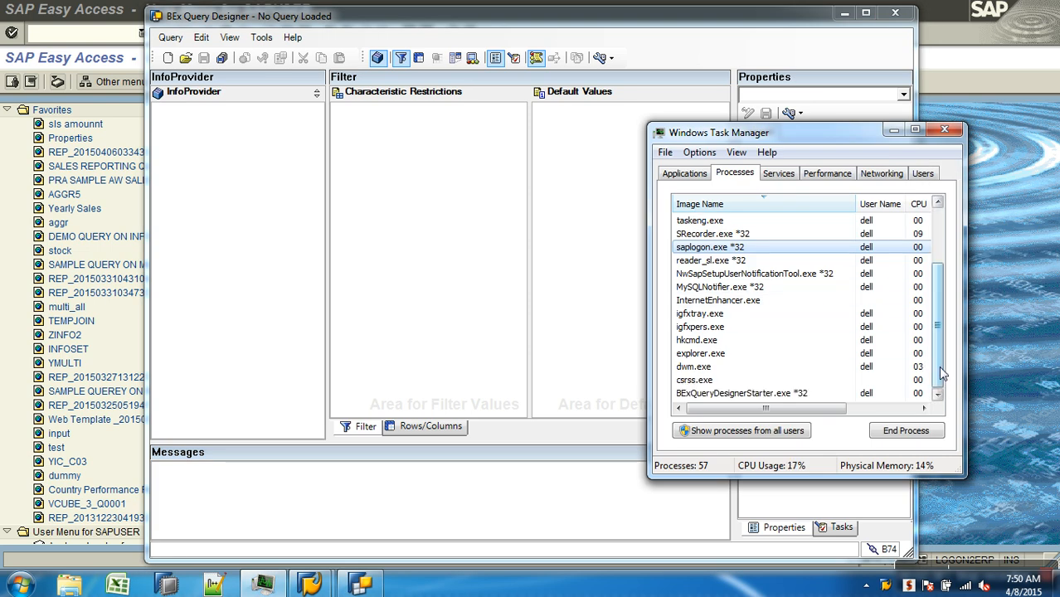
{"action": "right_click", "coordinate": [792, 396]}
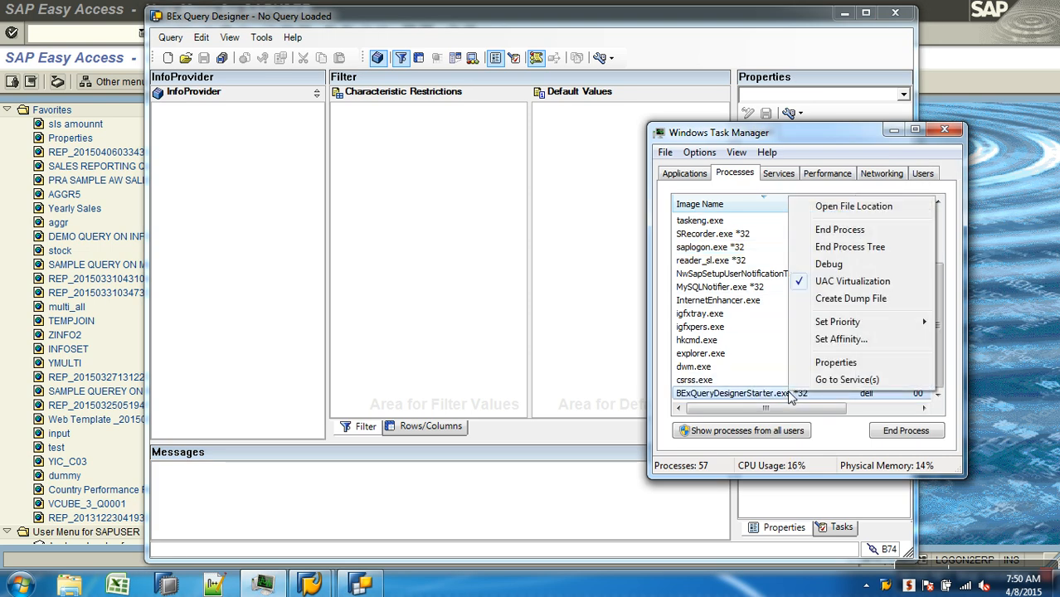
{"action": "mouse_move", "coordinate": [848, 331]}
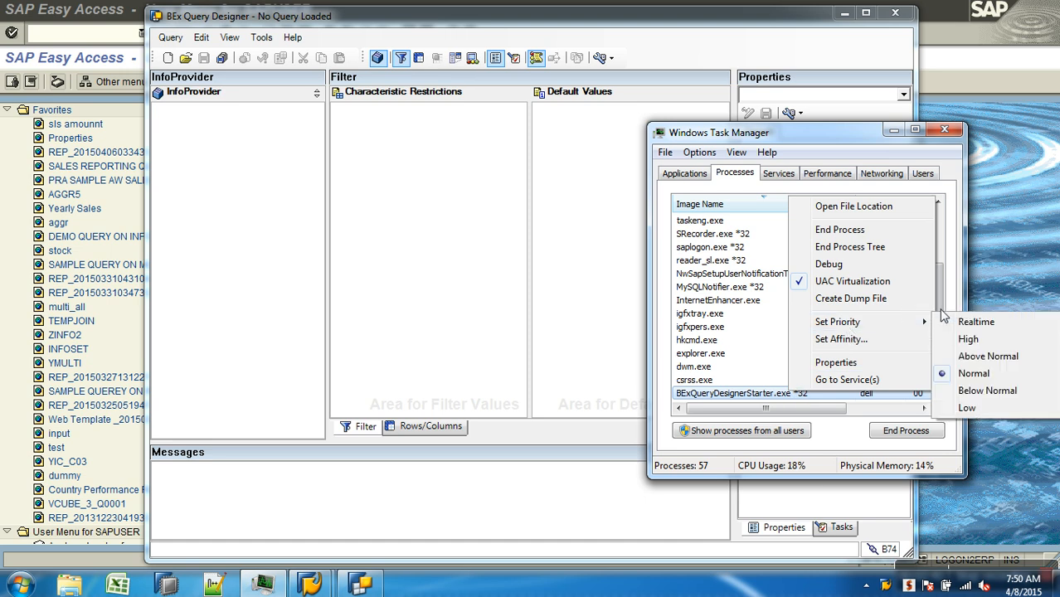
{"action": "left_click", "coordinate": [973, 340]}
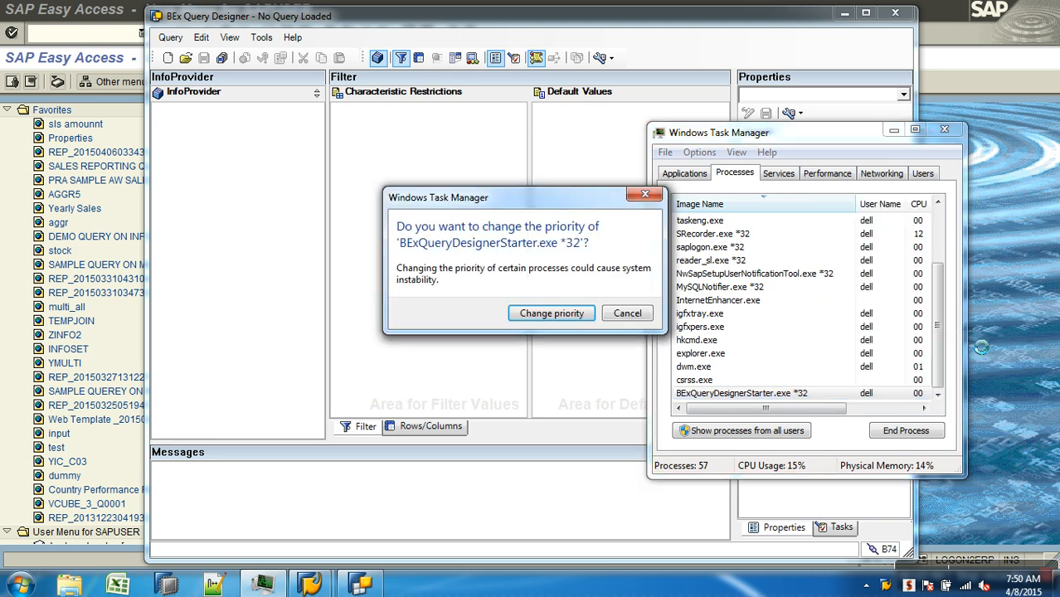
{"action": "left_click", "coordinate": [556, 314]}
{"action": "left_click", "coordinate": [455, 372]}
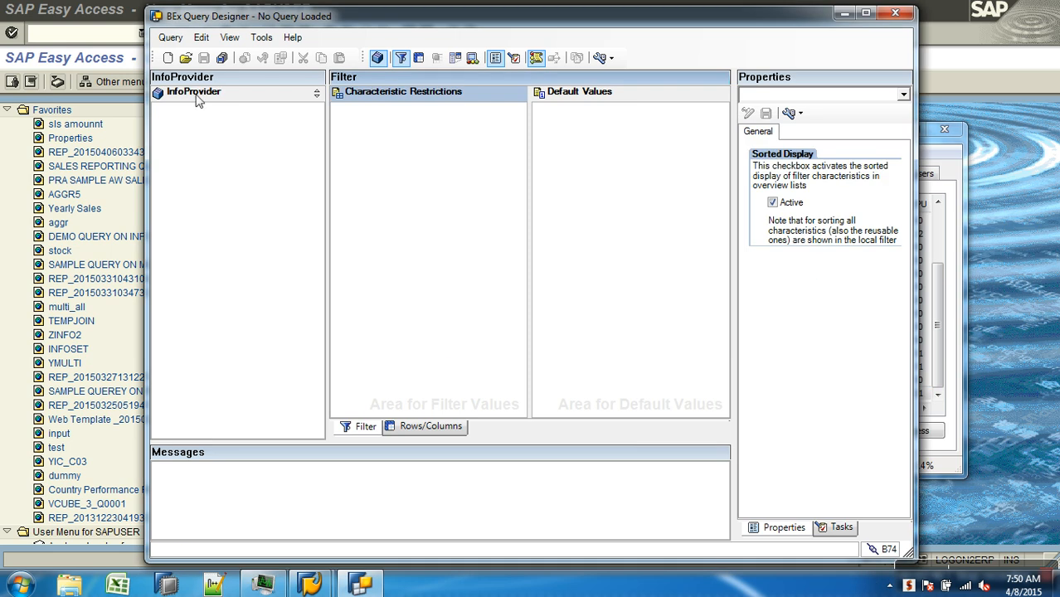
Open the query selection, then switch to SAP Easy Access and list the lock entries with transaction sm12
{"action": "left_click", "coordinate": [185, 57]}
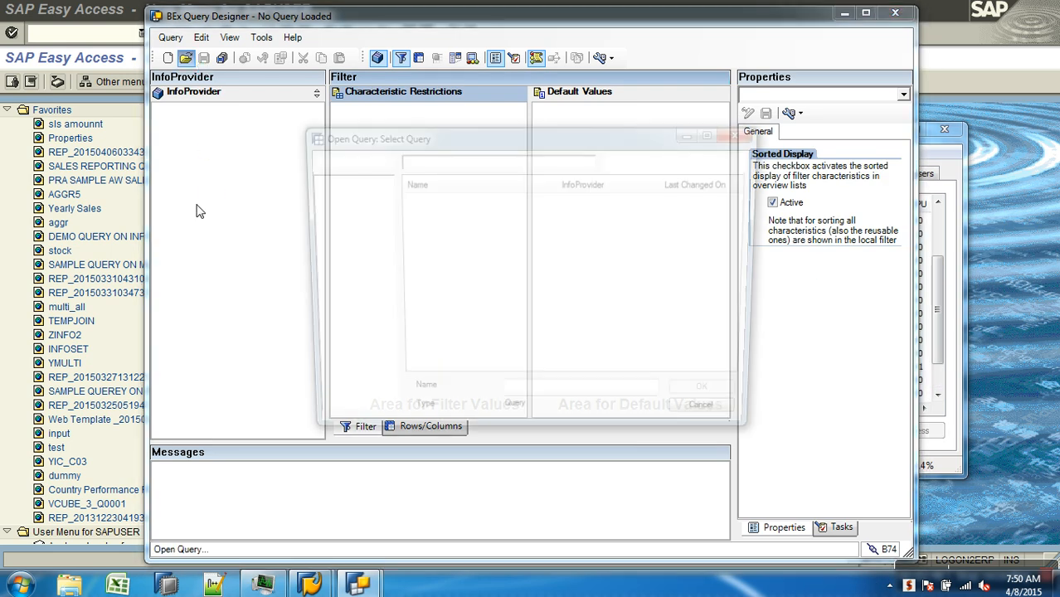
{"action": "left_click", "coordinate": [87, 62]}
{"action": "type", "text": "sm12"}
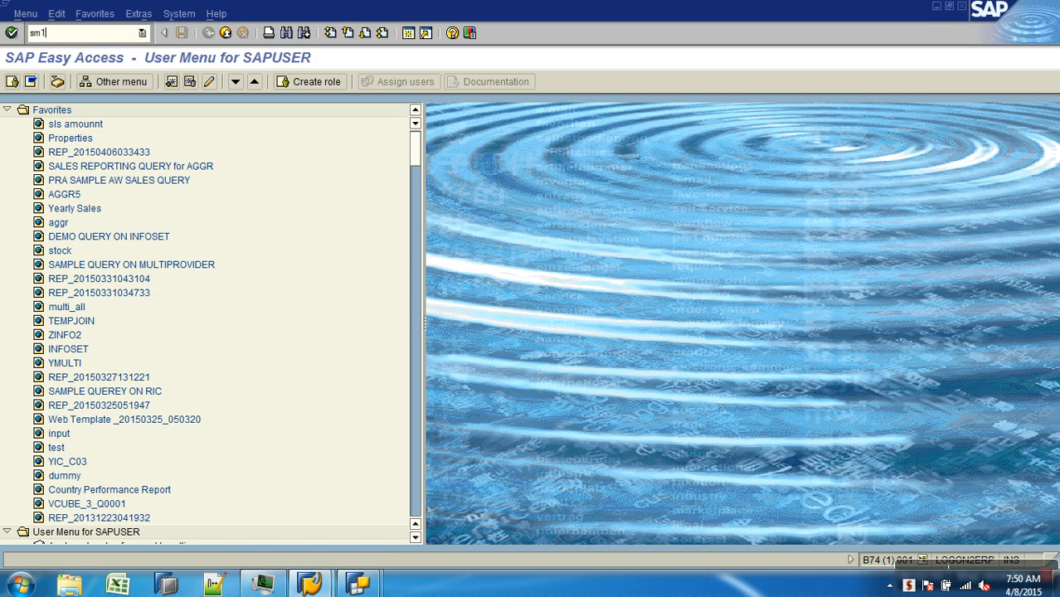
{"action": "key", "text": "Return"}
{"action": "left_click", "coordinate": [18, 83]}
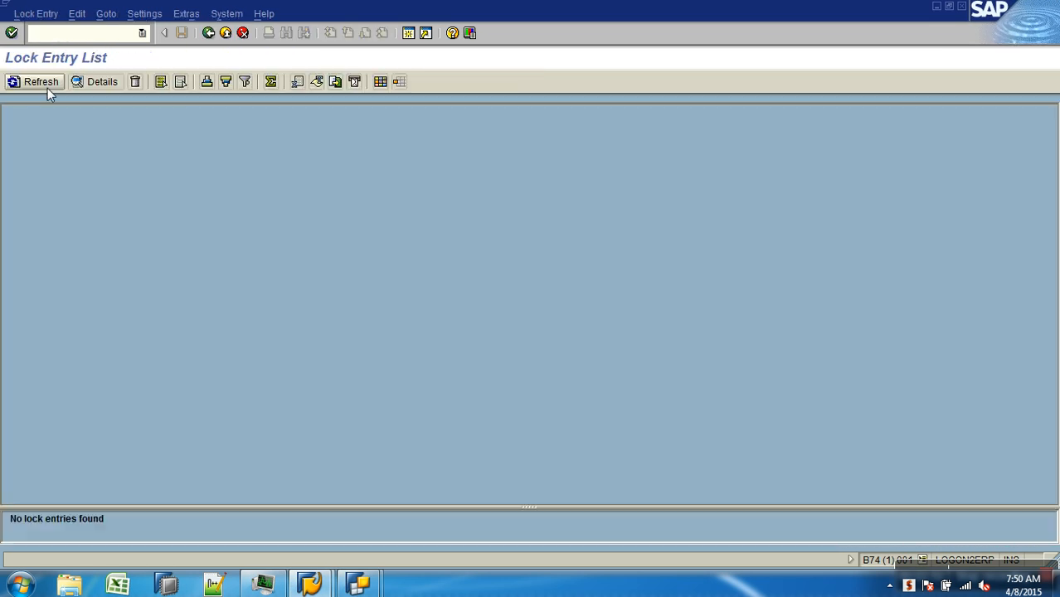
Back in BEx Query Designer, open query AWSALES_B_Q0006 from the history and create a new calculated key figure, opening it for editing
{"action": "key", "text": "alt+Tab"}
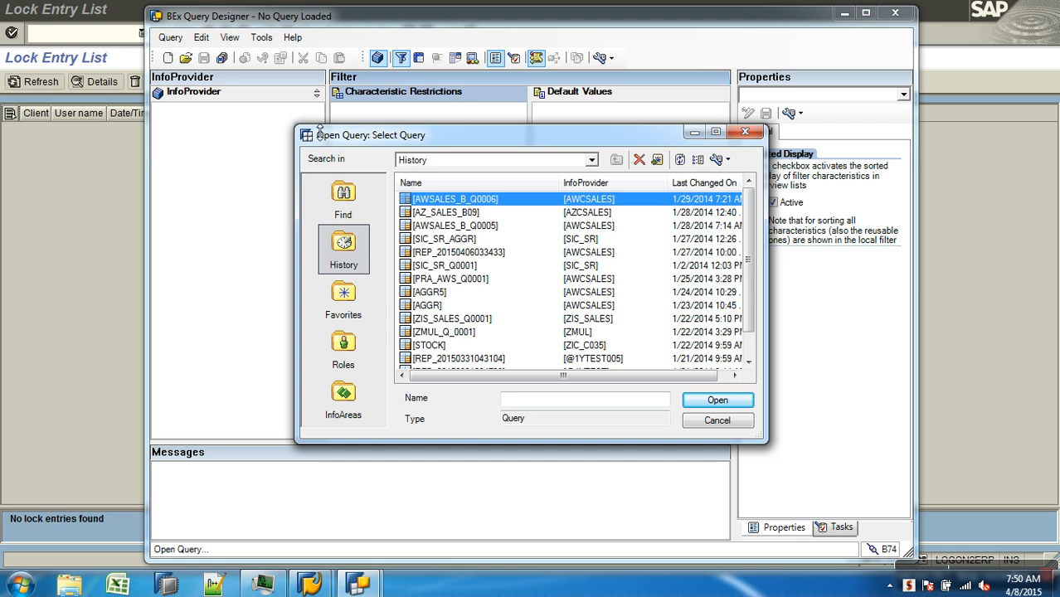
{"action": "double_click", "coordinate": [452, 199]}
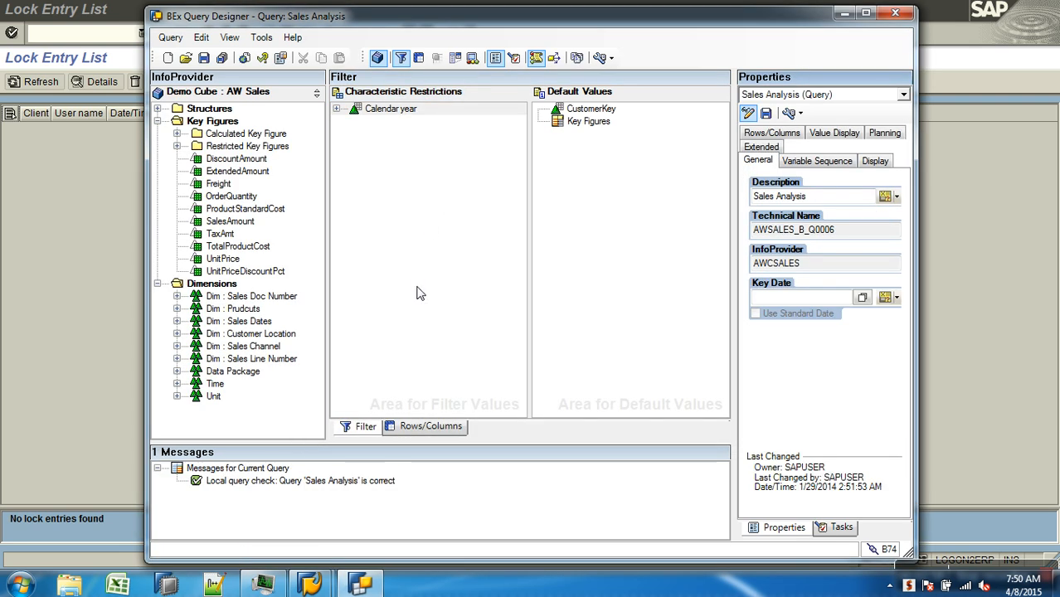
{"action": "right_click", "coordinate": [257, 137]}
{"action": "left_click", "coordinate": [263, 145]}
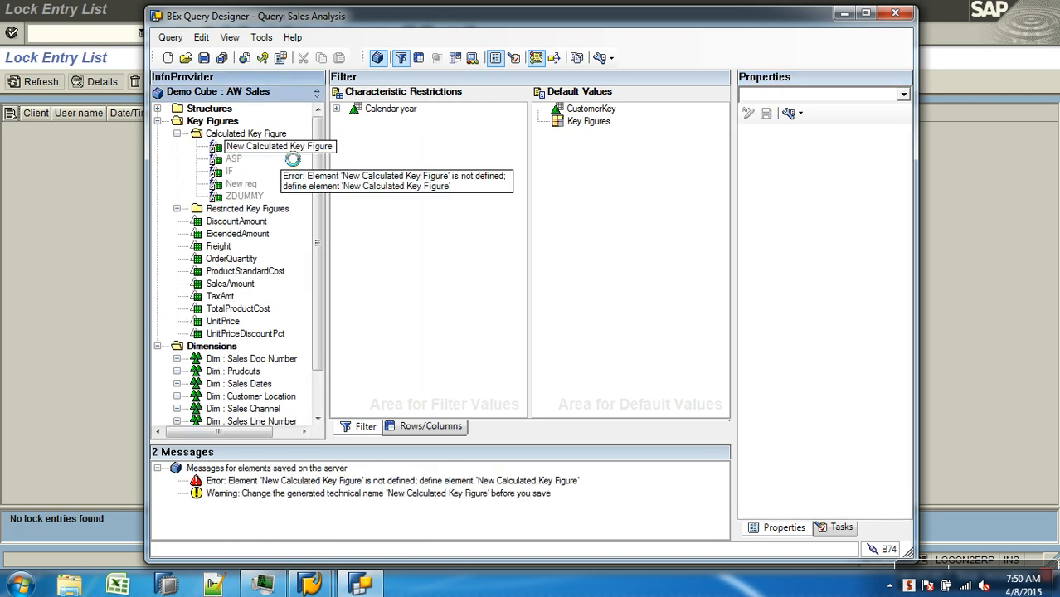
{"action": "left_click", "coordinate": [282, 148]}
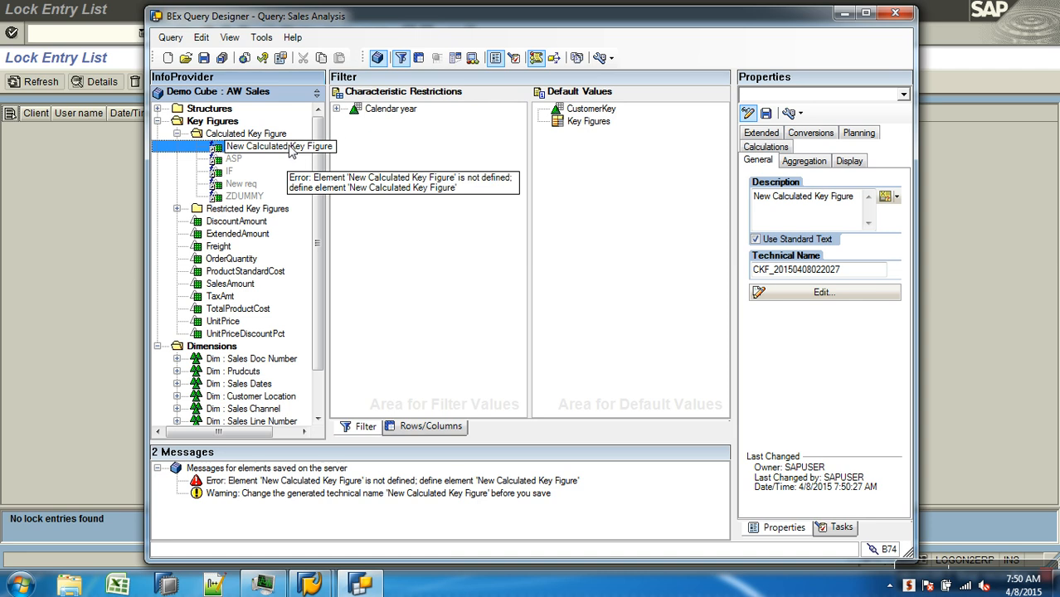
{"action": "right_click", "coordinate": [290, 148]}
{"action": "left_click", "coordinate": [338, 155]}
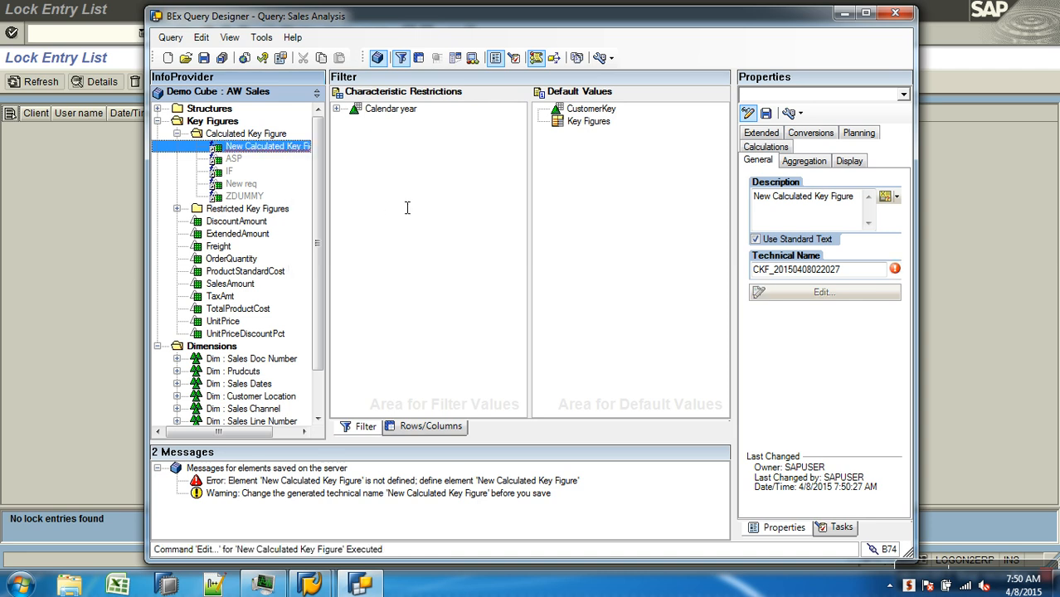
{"action": "left_click", "coordinate": [473, 233]}
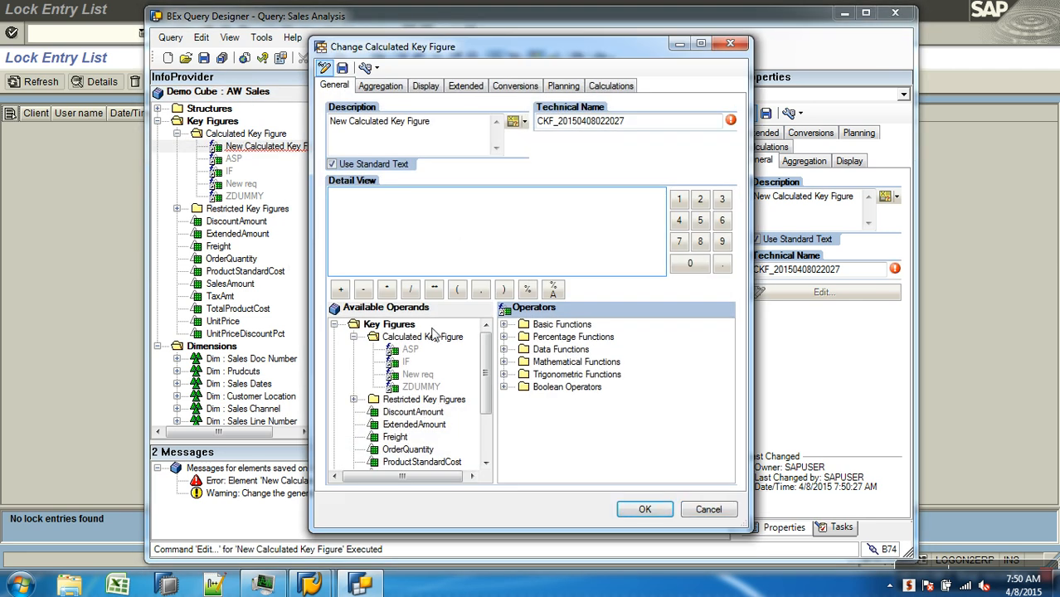
Create a new formula variable among the available operands and insert it into the calculated key figure's formula
{"action": "left_click", "coordinate": [333, 324]}
{"action": "left_click", "coordinate": [384, 342]}
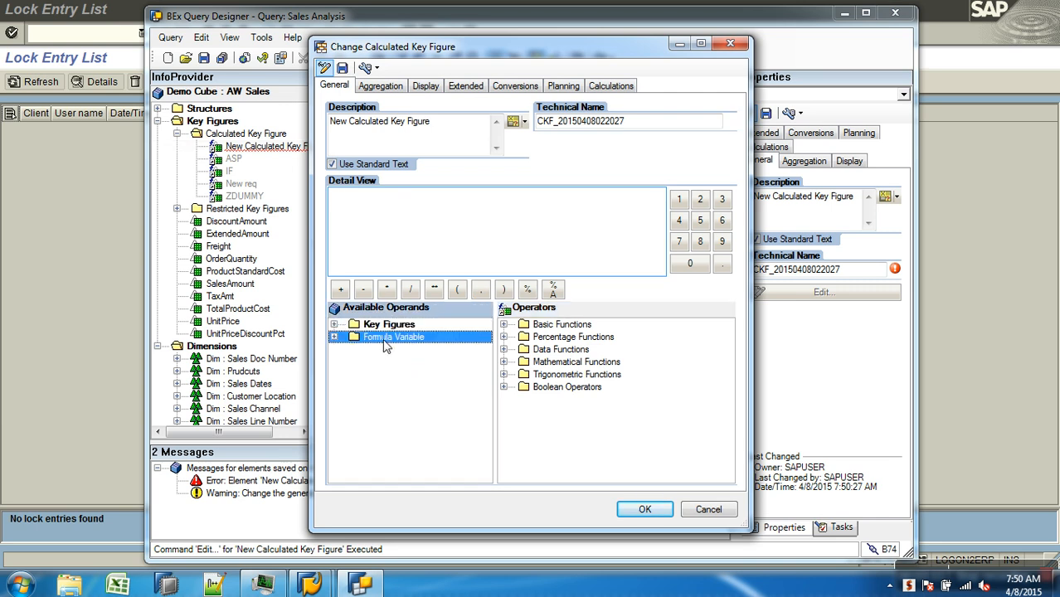
{"action": "right_click", "coordinate": [384, 342]}
{"action": "left_click", "coordinate": [427, 367]}
{"action": "right_click", "coordinate": [420, 353]}
{"action": "left_click", "coordinate": [437, 358]}
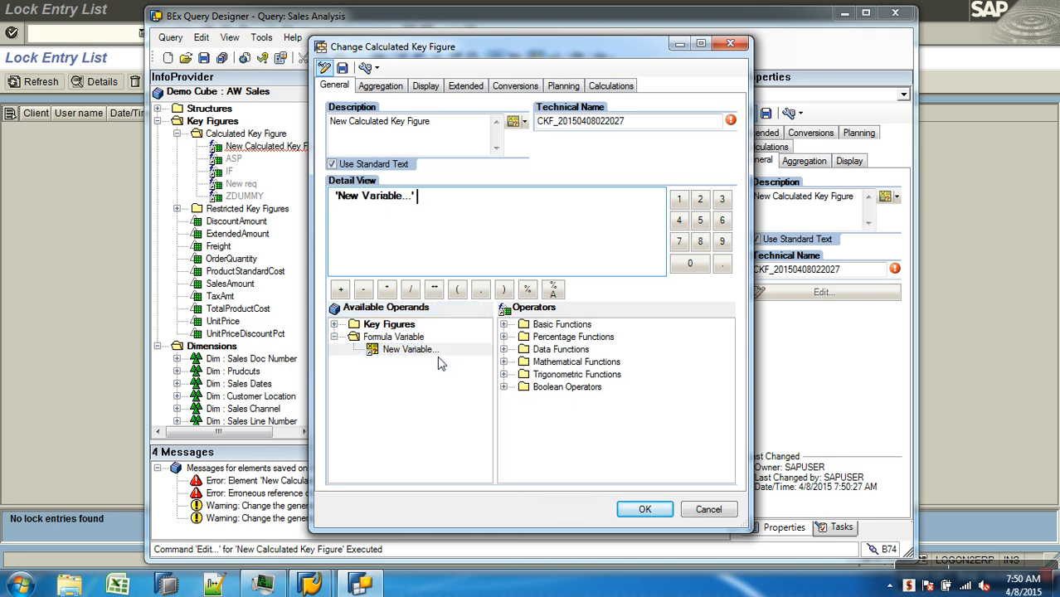
View the new formula variable's general settings, and close the variable and the calculated key figure without applying changes
{"action": "right_click", "coordinate": [423, 354]}
{"action": "left_click", "coordinate": [455, 378]}
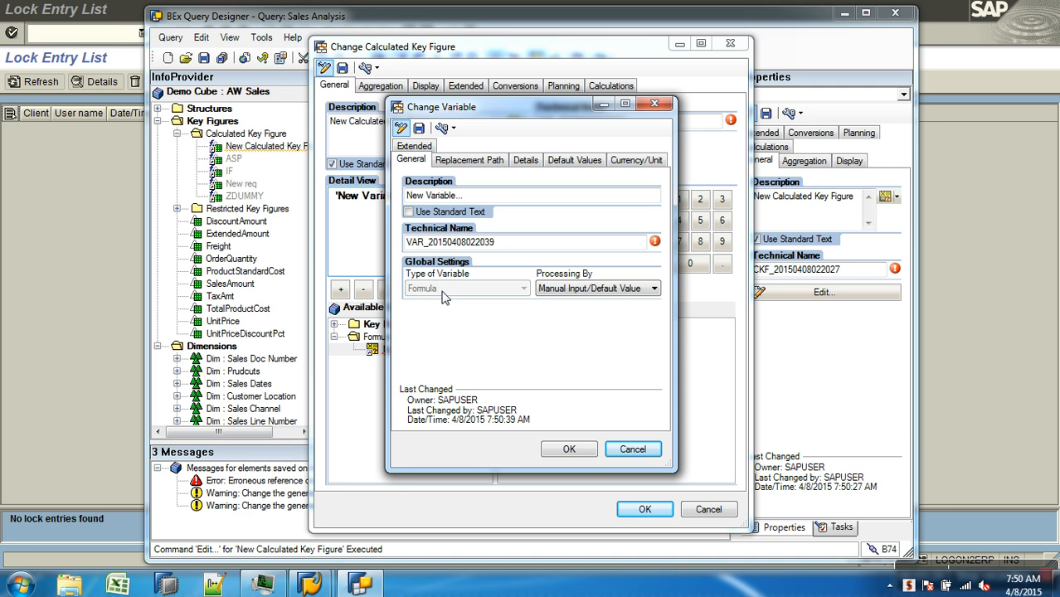
{"action": "left_click", "coordinate": [633, 449]}
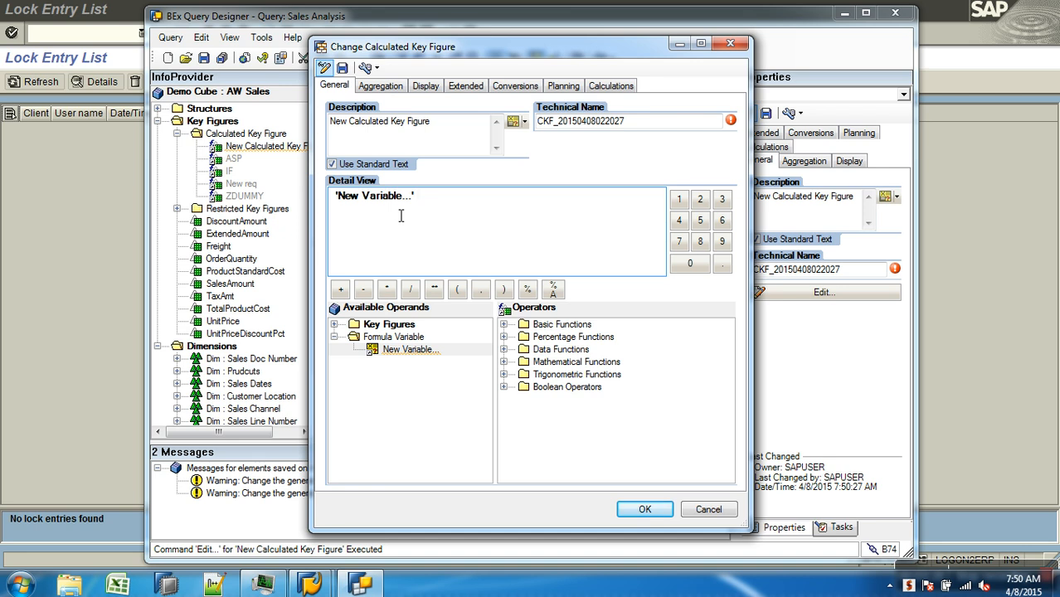
{"action": "left_click", "coordinate": [708, 509]}
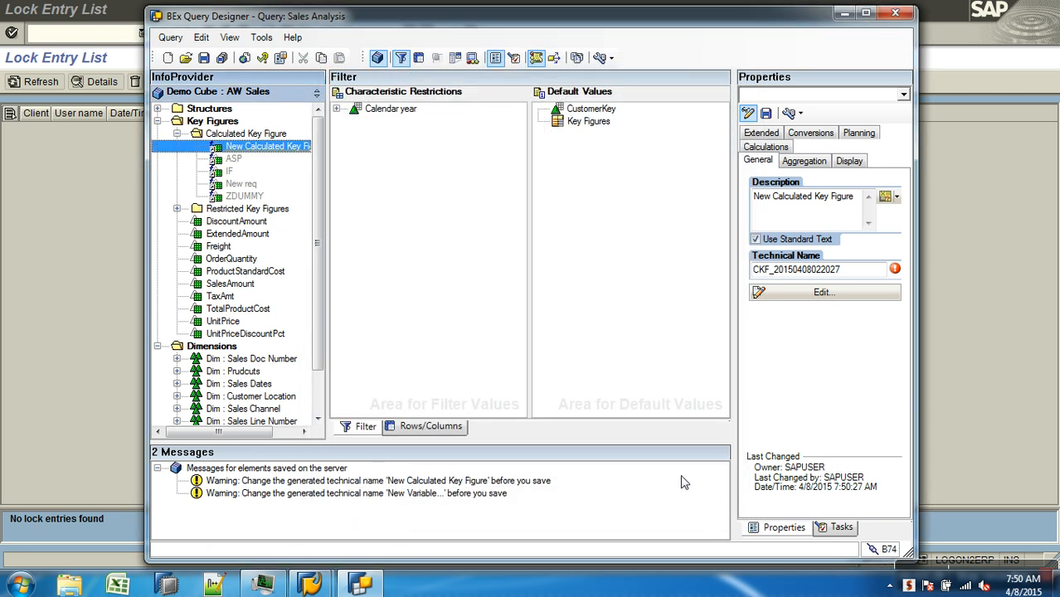
Add a new condition to the query and open it for editing
{"action": "left_click", "coordinate": [454, 58]}
{"action": "right_click", "coordinate": [466, 182]}
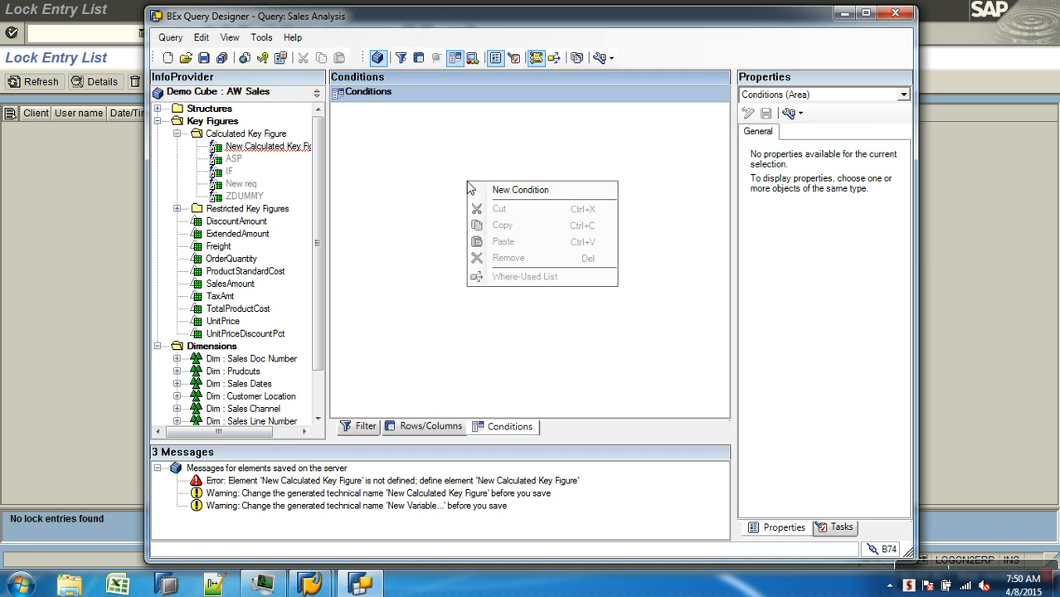
{"action": "left_click", "coordinate": [513, 202]}
{"action": "right_click", "coordinate": [380, 108]}
{"action": "left_click", "coordinate": [417, 117]}
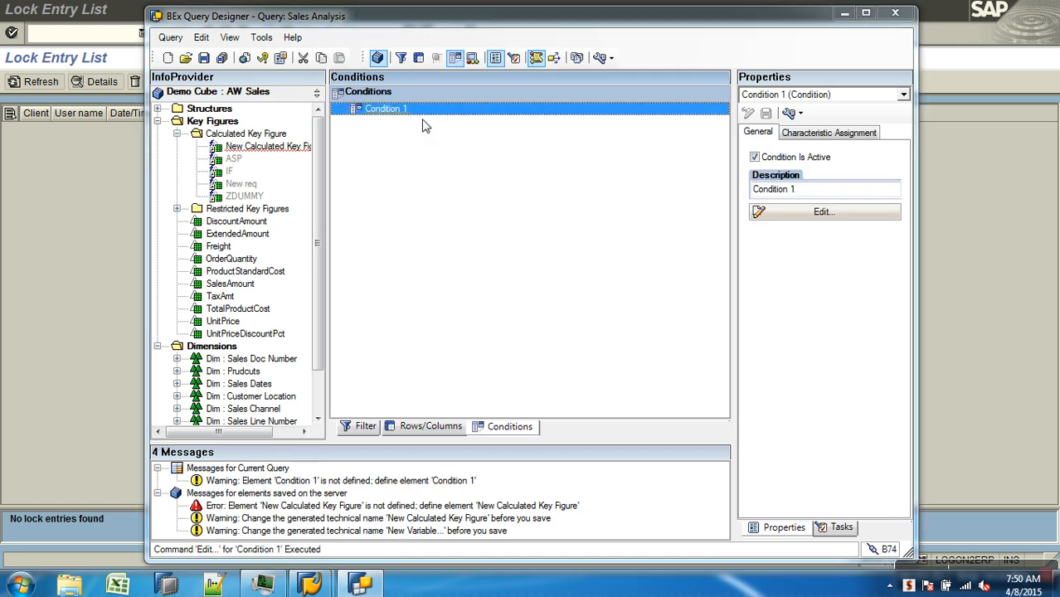
Start a new parameter in Condition 1 with key figure SalesAmount and operator Top N
{"action": "left_click", "coordinate": [698, 180]}
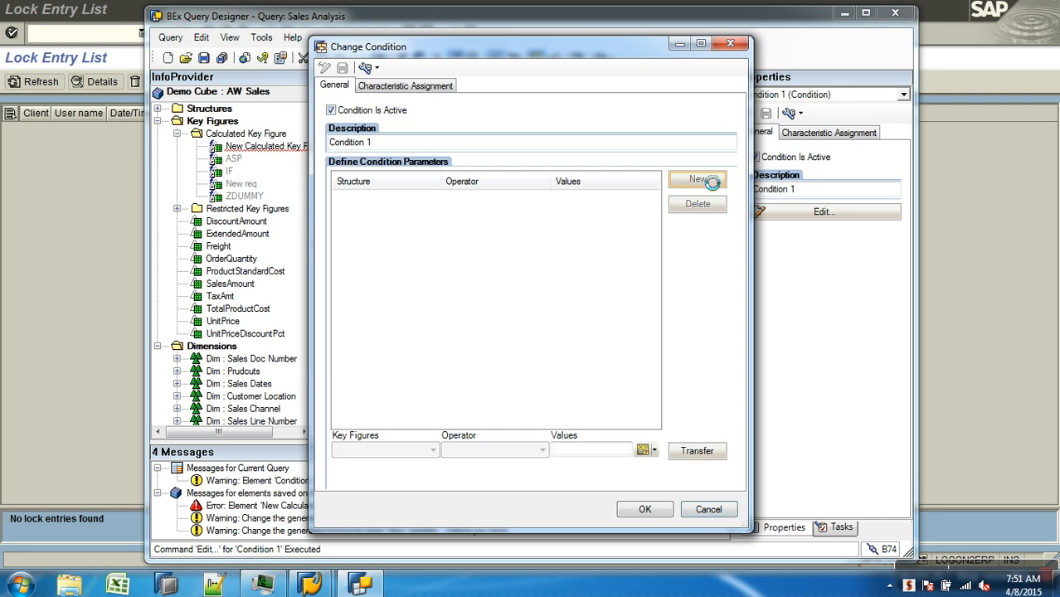
{"action": "left_click", "coordinate": [433, 451]}
{"action": "left_click", "coordinate": [438, 475]}
{"action": "left_click", "coordinate": [461, 450]}
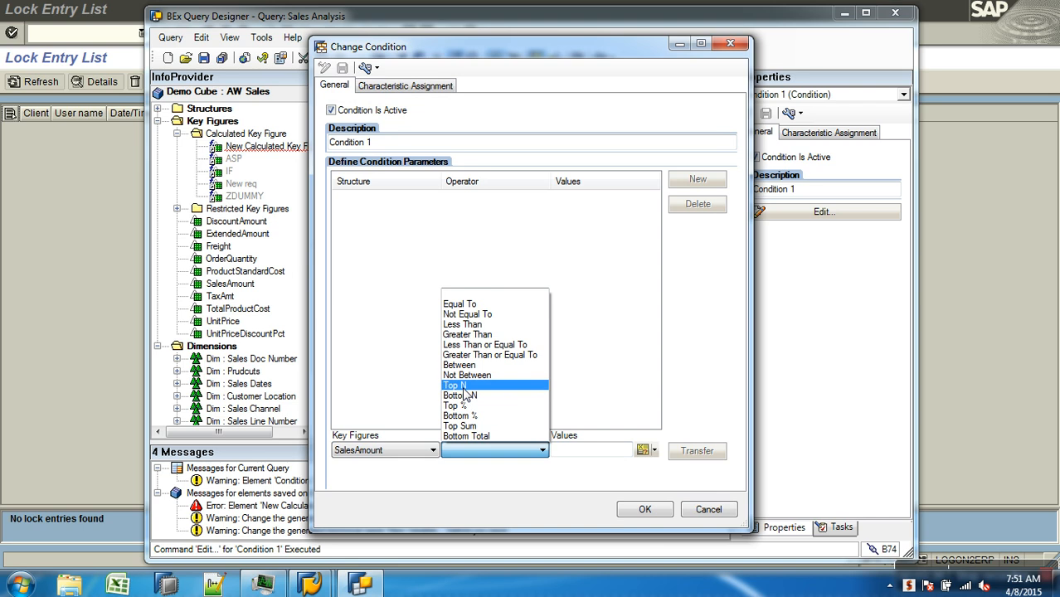
{"action": "left_click", "coordinate": [466, 393]}
{"action": "left_click", "coordinate": [589, 454]}
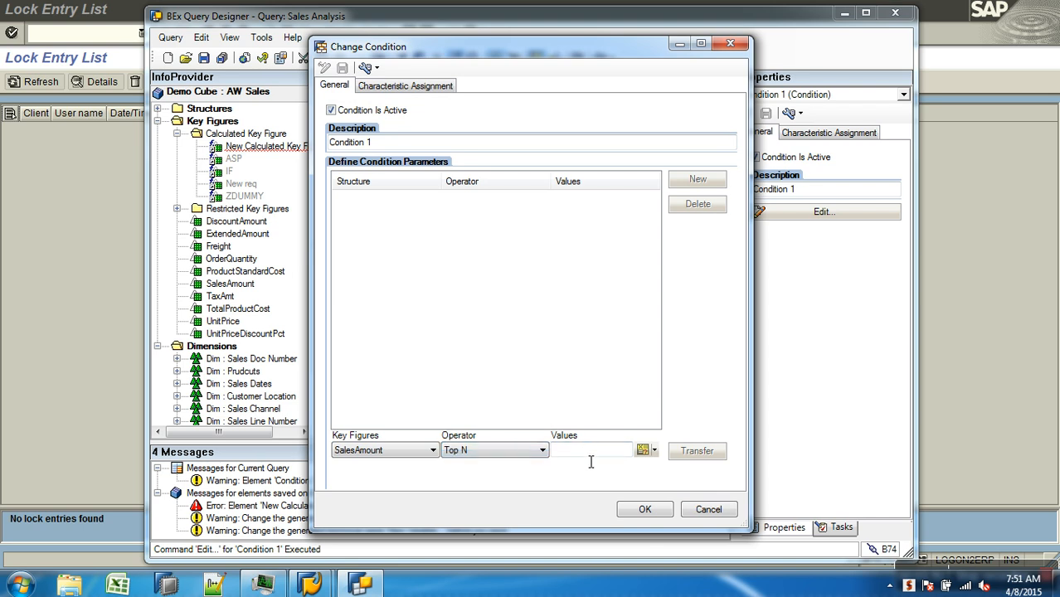
View the creation of a formula variable for the condition's value, and cancel the variable, its selection and the condition changes
{"action": "left_click", "coordinate": [643, 451]}
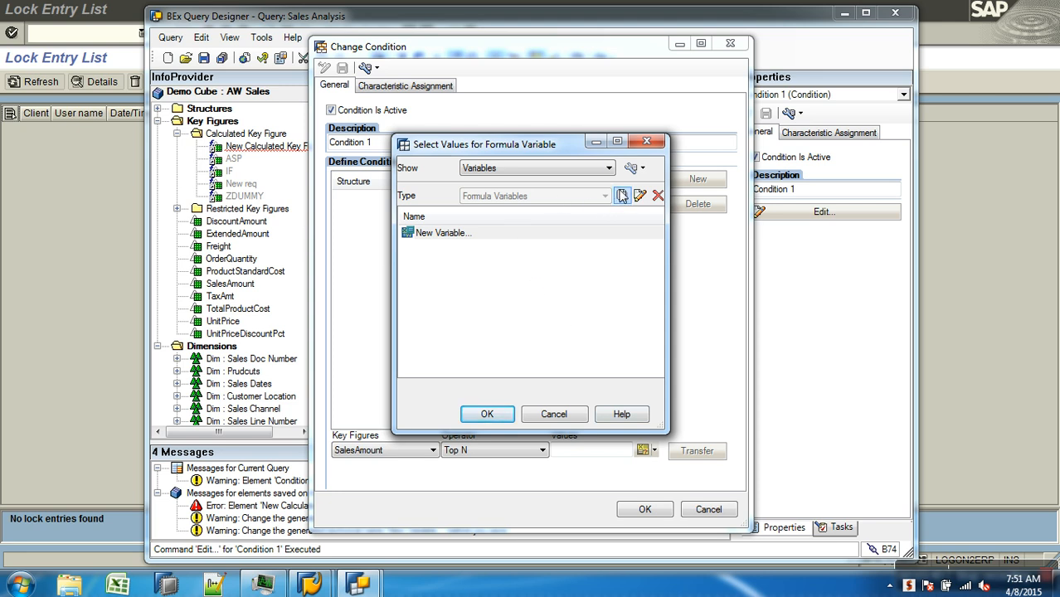
{"action": "left_click", "coordinate": [621, 196]}
{"action": "left_click", "coordinate": [633, 450]}
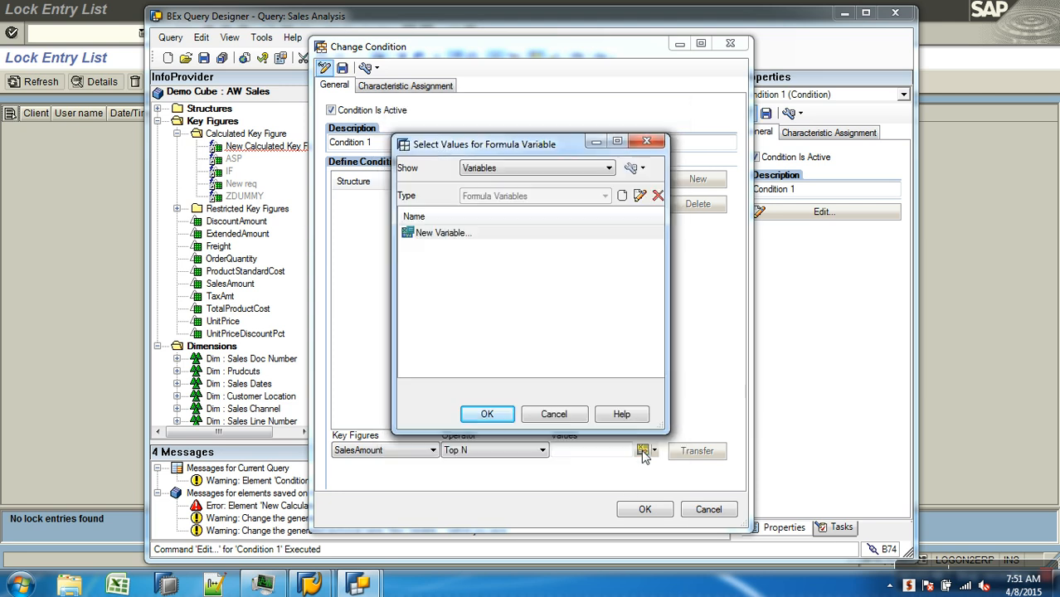
{"action": "left_click", "coordinate": [552, 412]}
{"action": "left_click", "coordinate": [709, 509]}
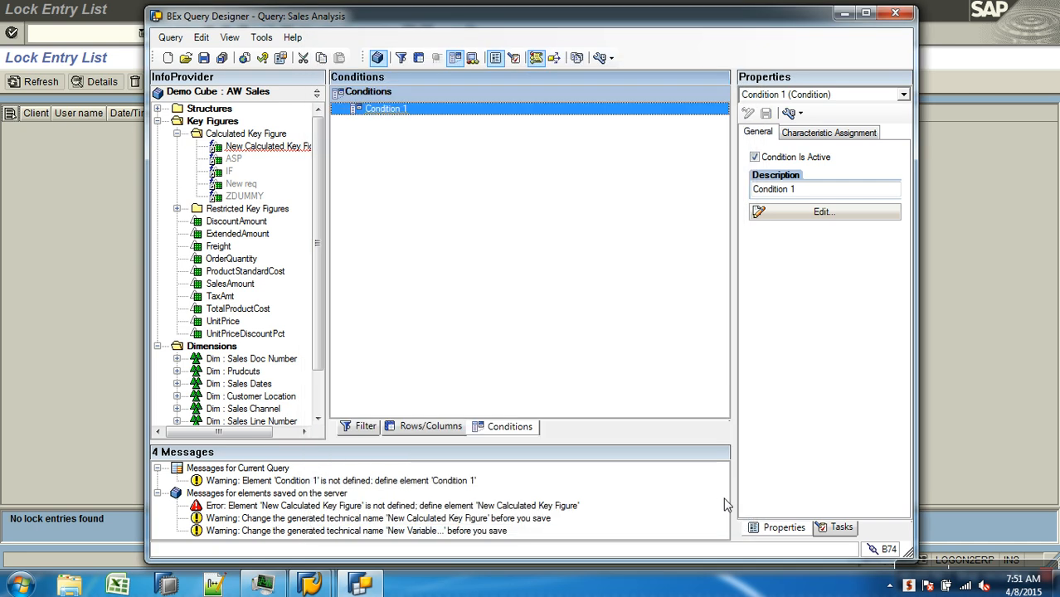
Add a new exception to the query and open it for editing
{"action": "left_click", "coordinate": [472, 59]}
{"action": "right_click", "coordinate": [524, 145]}
{"action": "left_click", "coordinate": [562, 147]}
{"action": "right_click", "coordinate": [386, 111]}
{"action": "left_click", "coordinate": [419, 120]}
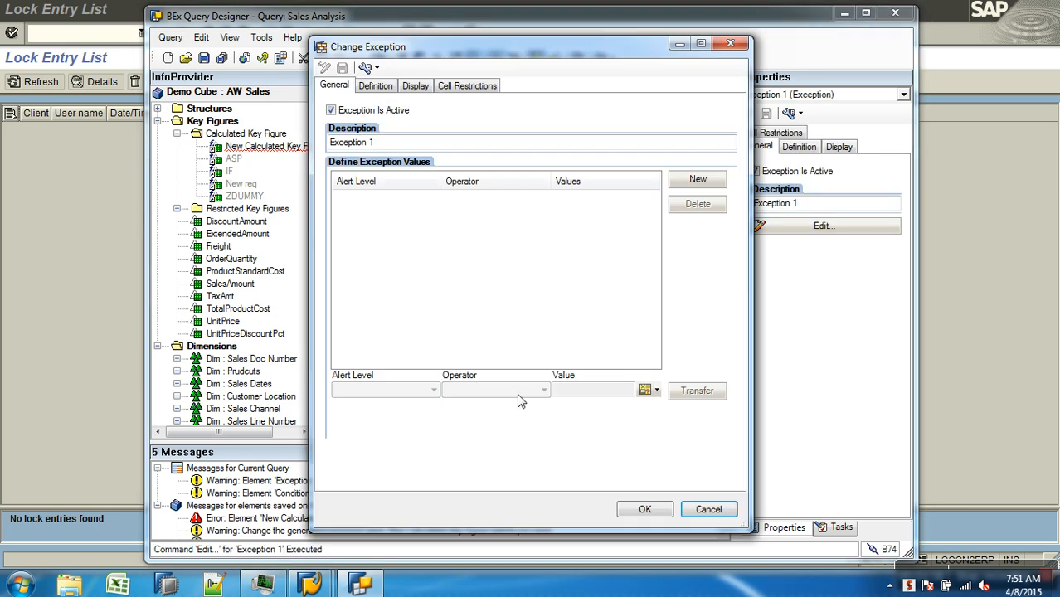
Start a new value definition in Exception 1 with alert level Good 1 and operator Less Than
{"action": "left_click", "coordinate": [697, 180]}
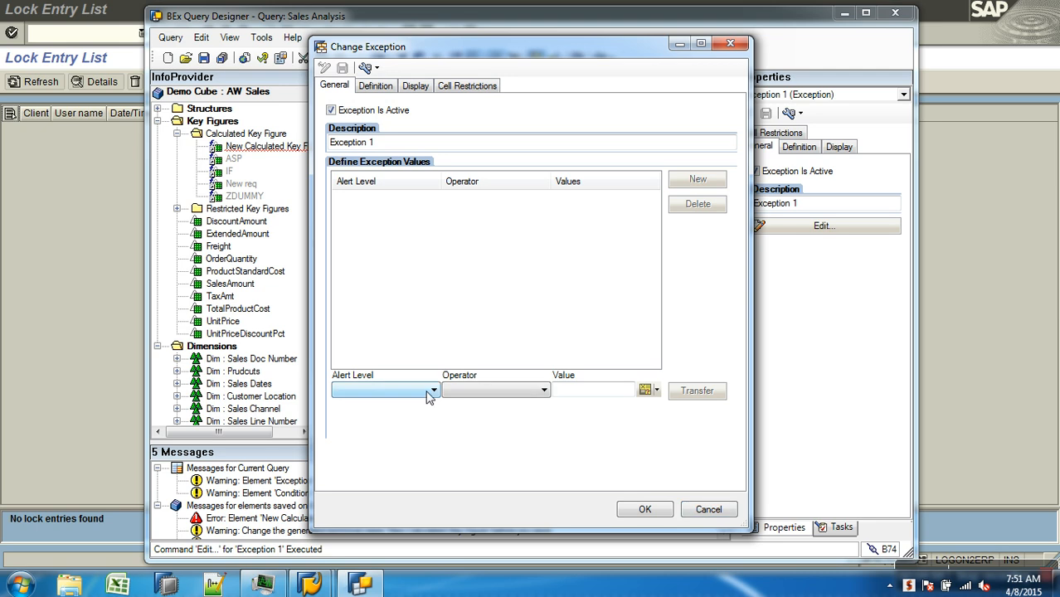
{"action": "left_click", "coordinate": [432, 392]}
{"action": "left_click", "coordinate": [409, 411]}
{"action": "left_click", "coordinate": [501, 390]}
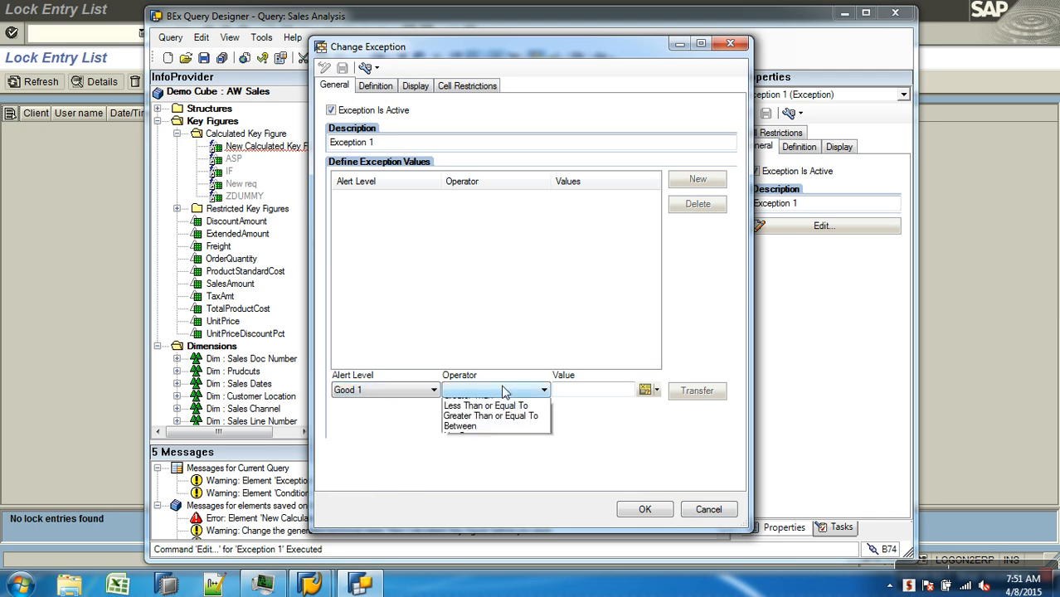
{"action": "left_click", "coordinate": [469, 435]}
{"action": "left_click", "coordinate": [584, 391]}
View the creation of a formula variable for the exception's value, and cancel the variable, its selection and the exception changes
{"action": "left_click", "coordinate": [646, 390]}
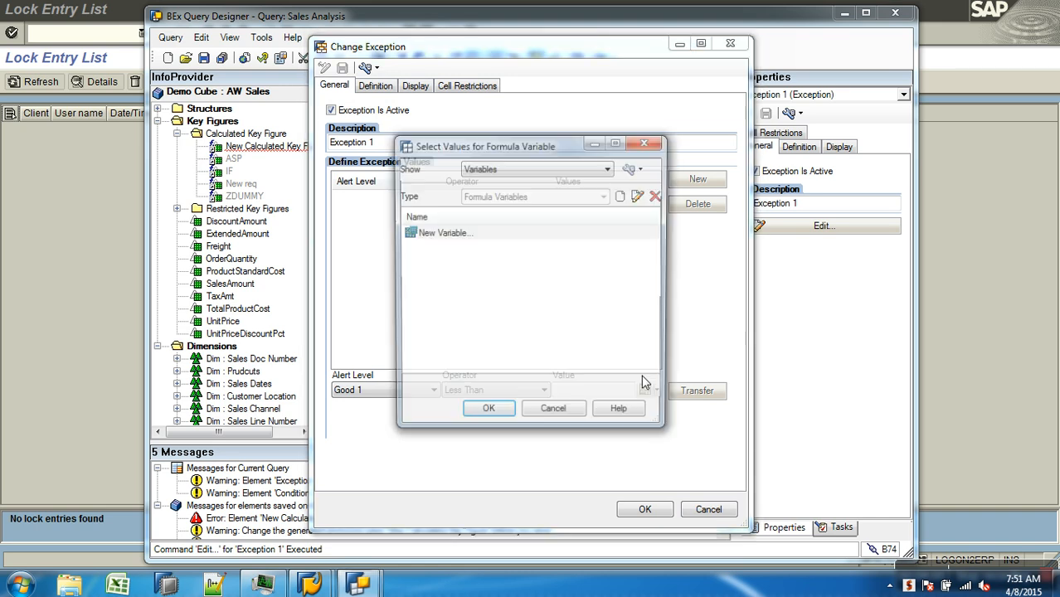
{"action": "left_click", "coordinate": [622, 194]}
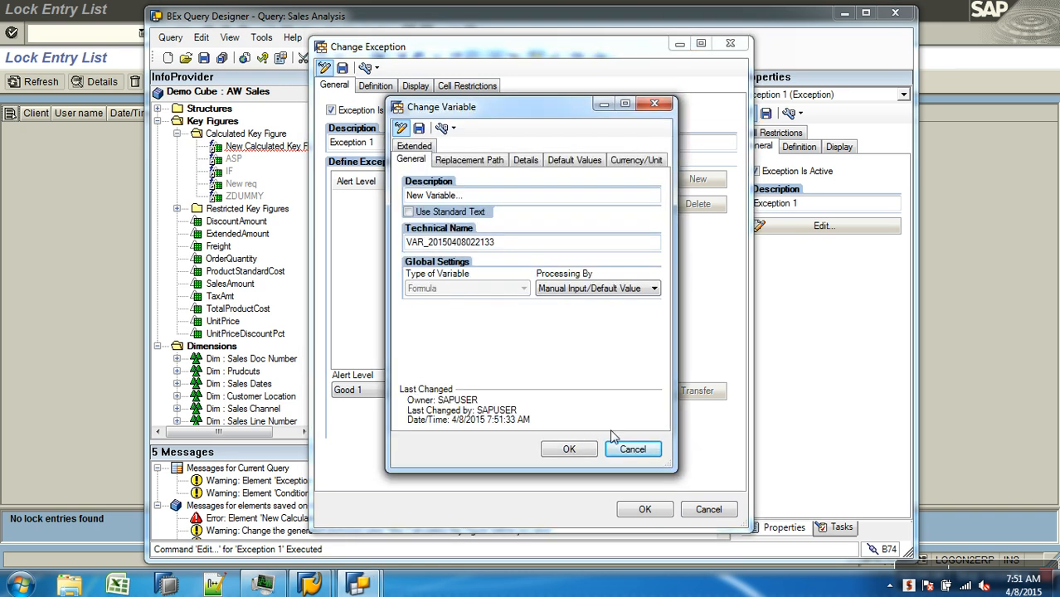
{"action": "left_click", "coordinate": [632, 449]}
{"action": "left_click", "coordinate": [581, 420]}
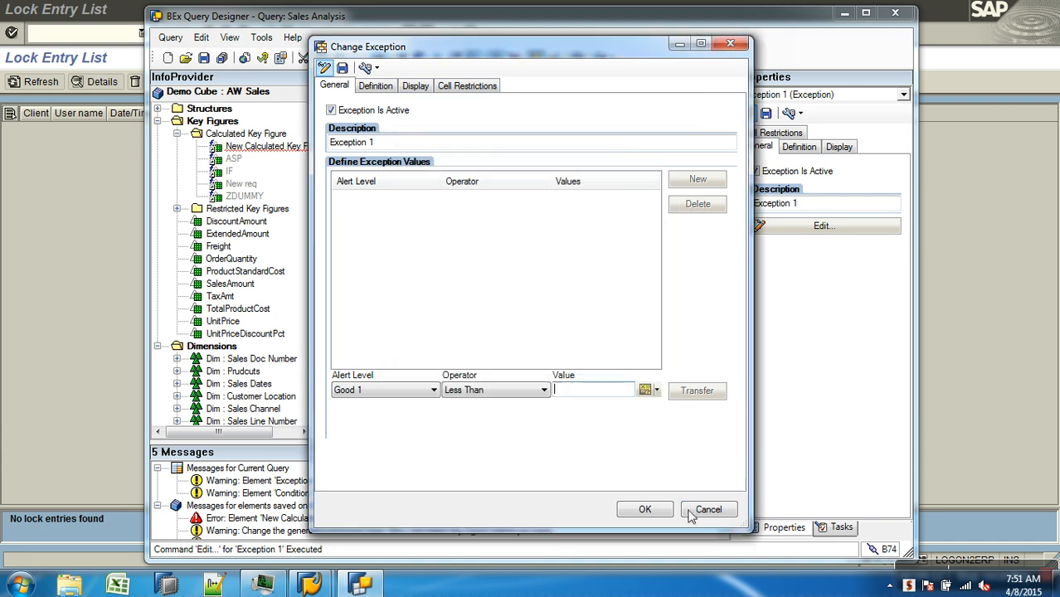
{"action": "left_click", "coordinate": [707, 509]}
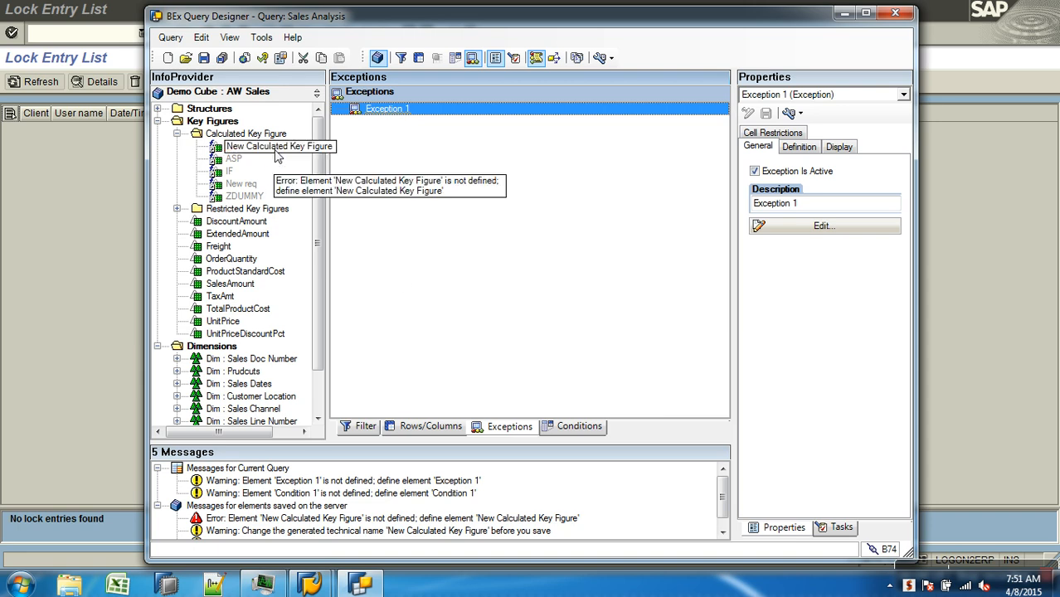
Add a new formula to the Key Figures structure in the query's columns and open it for editing
{"action": "left_click", "coordinate": [431, 426]}
{"action": "right_click", "coordinate": [585, 111]}
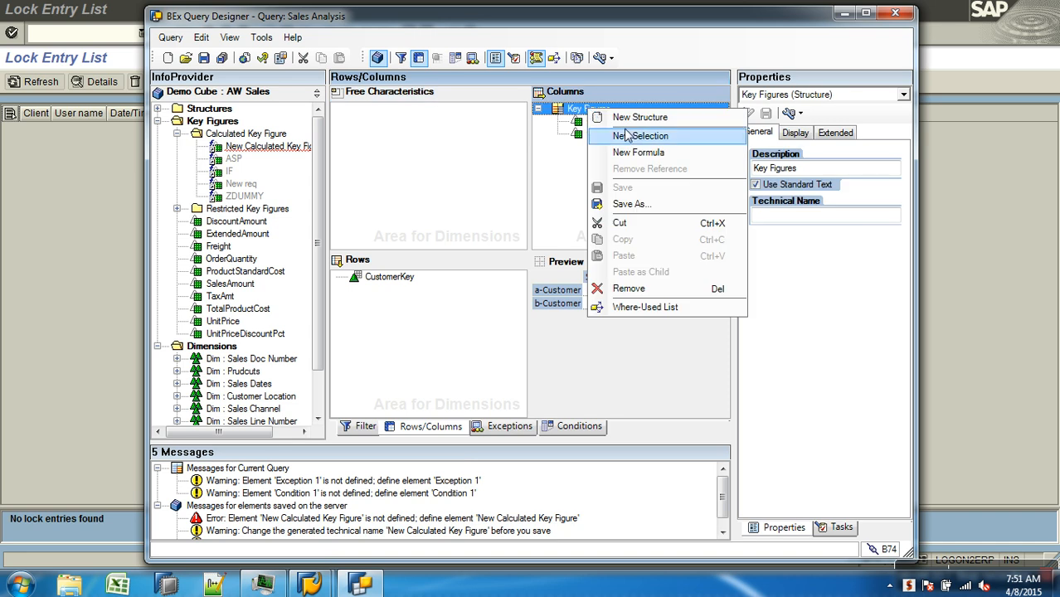
{"action": "left_click", "coordinate": [639, 155]}
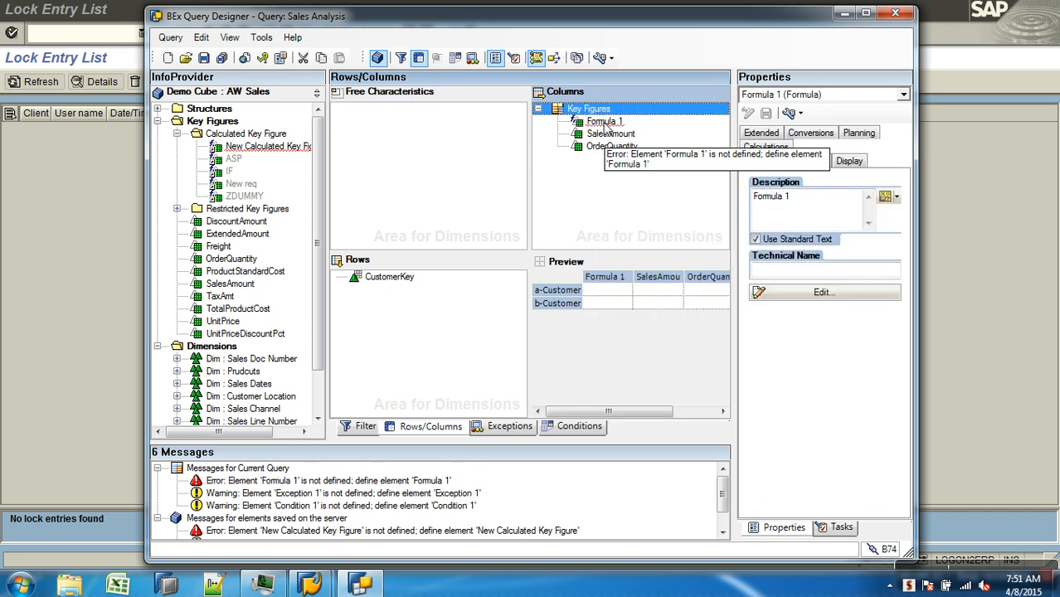
{"action": "right_click", "coordinate": [609, 122]}
{"action": "left_click", "coordinate": [636, 130]}
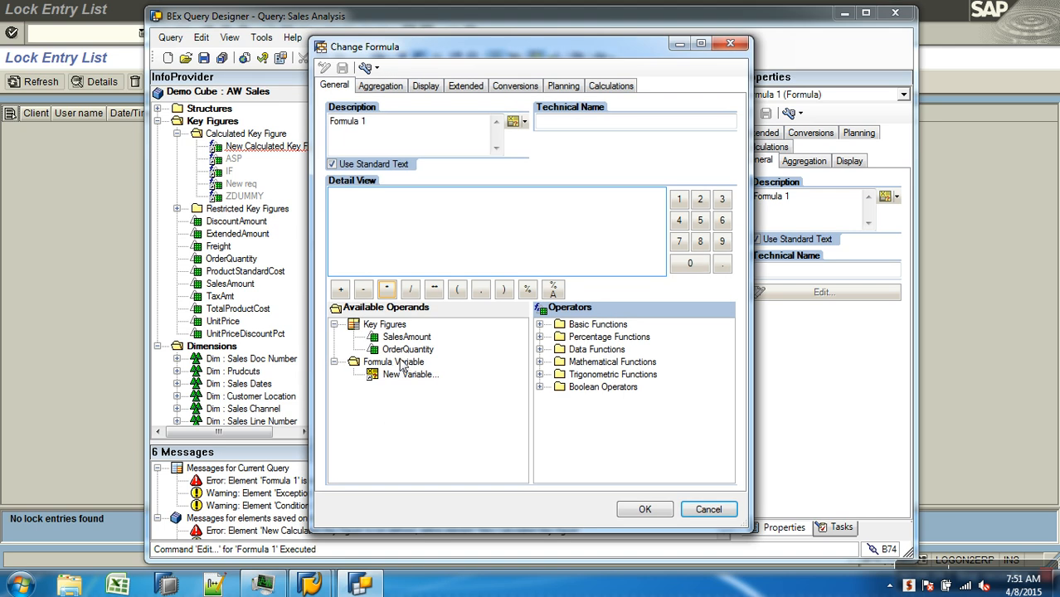
Insert a new formula variable into Formula 1's definition, and cancel the formula changes
{"action": "right_click", "coordinate": [400, 364]}
{"action": "right_click", "coordinate": [387, 375]}
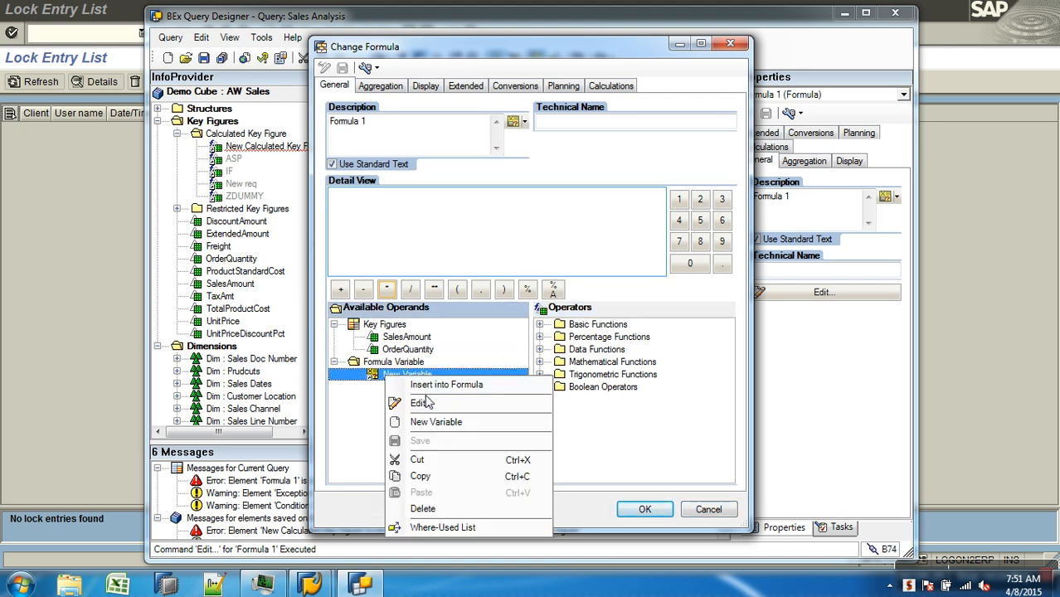
{"action": "left_click", "coordinate": [433, 384]}
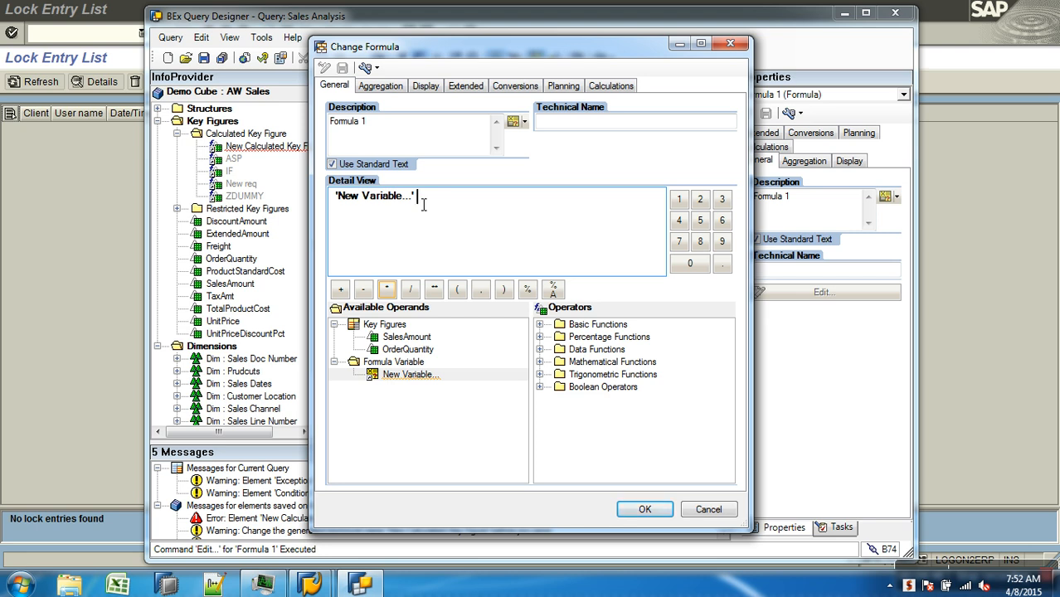
{"action": "left_click", "coordinate": [705, 509]}
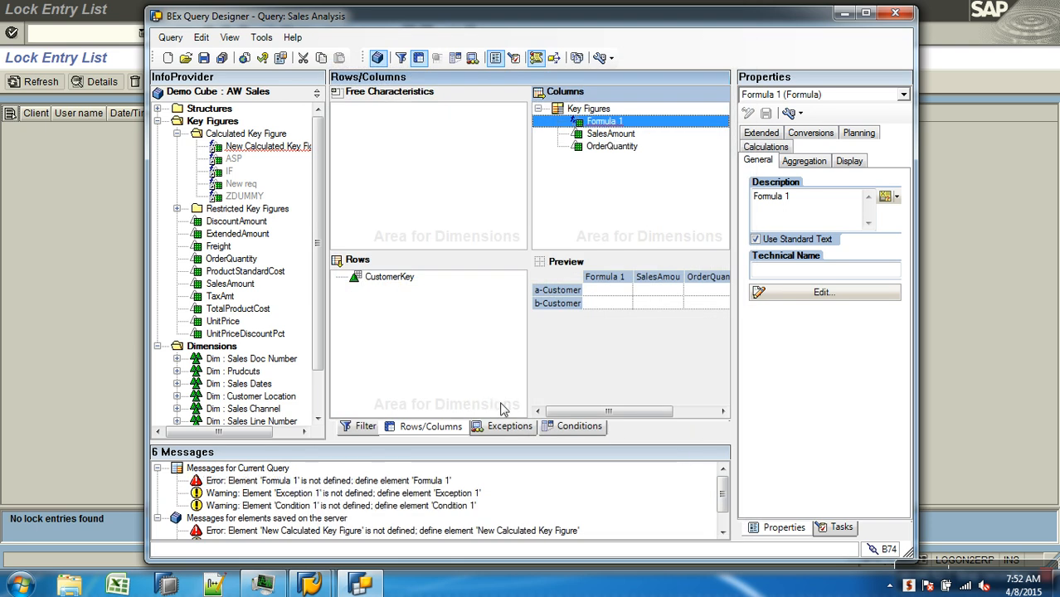
Remove Formula 1 from the columns and delete New Calculated Key Figure from the InfoProvider's calculated key figures
{"action": "right_click", "coordinate": [595, 125]}
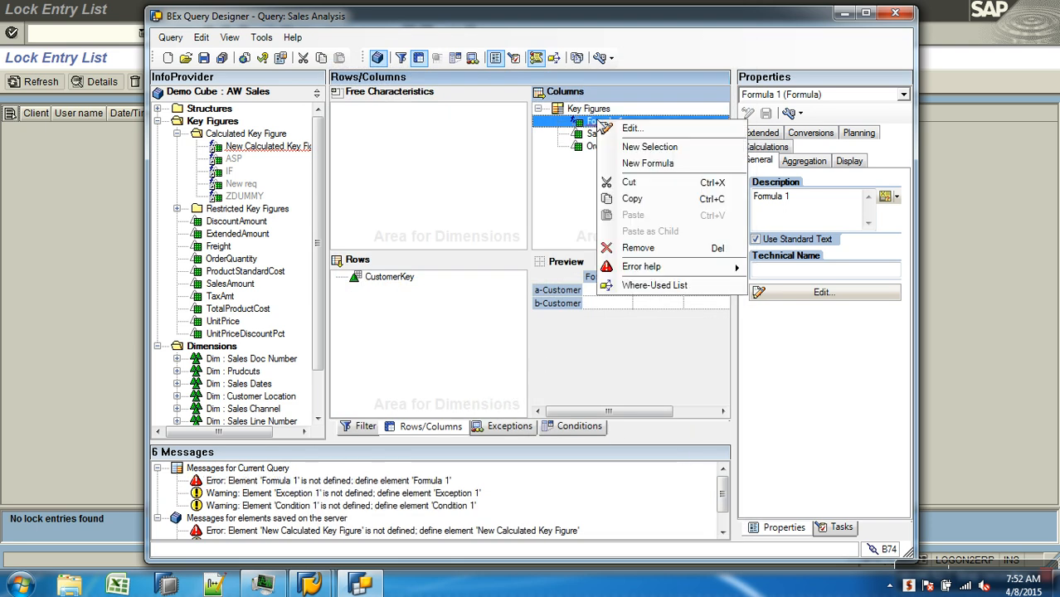
{"action": "left_click", "coordinate": [637, 247]}
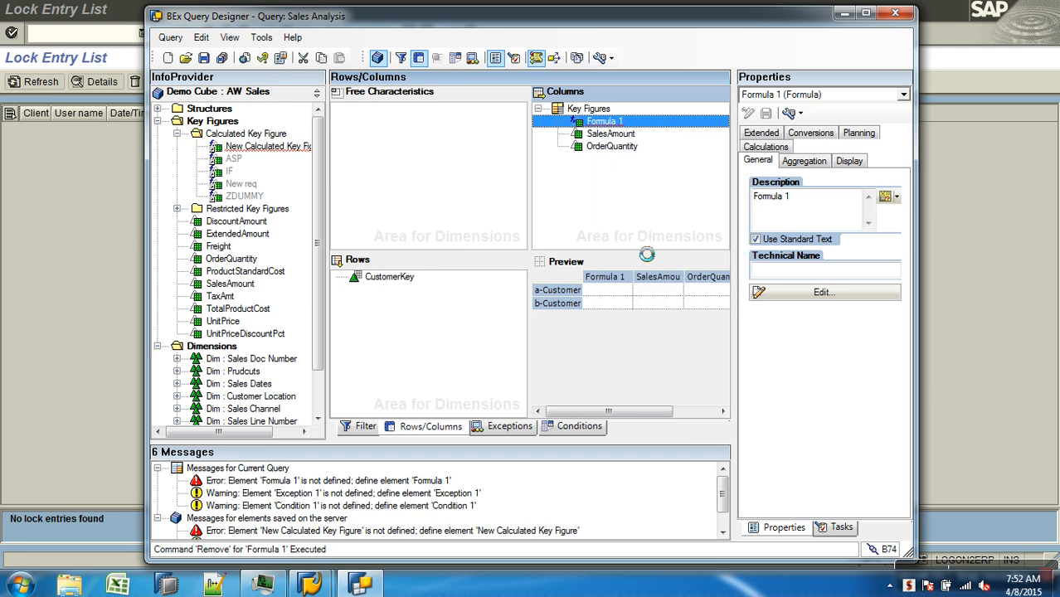
{"action": "left_click", "coordinate": [283, 151]}
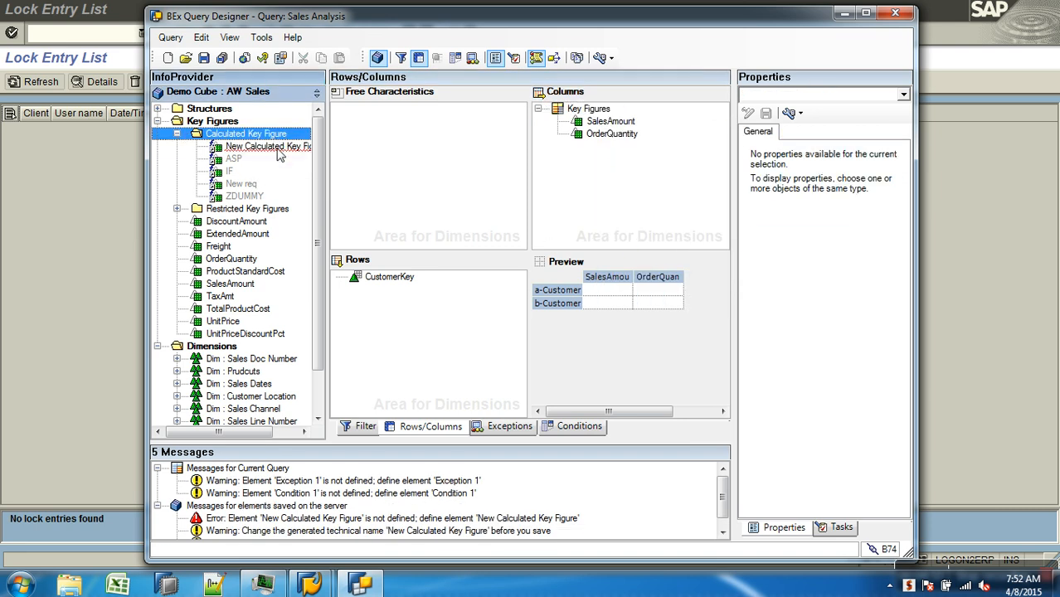
{"action": "right_click", "coordinate": [279, 153]}
{"action": "left_click", "coordinate": [320, 262]}
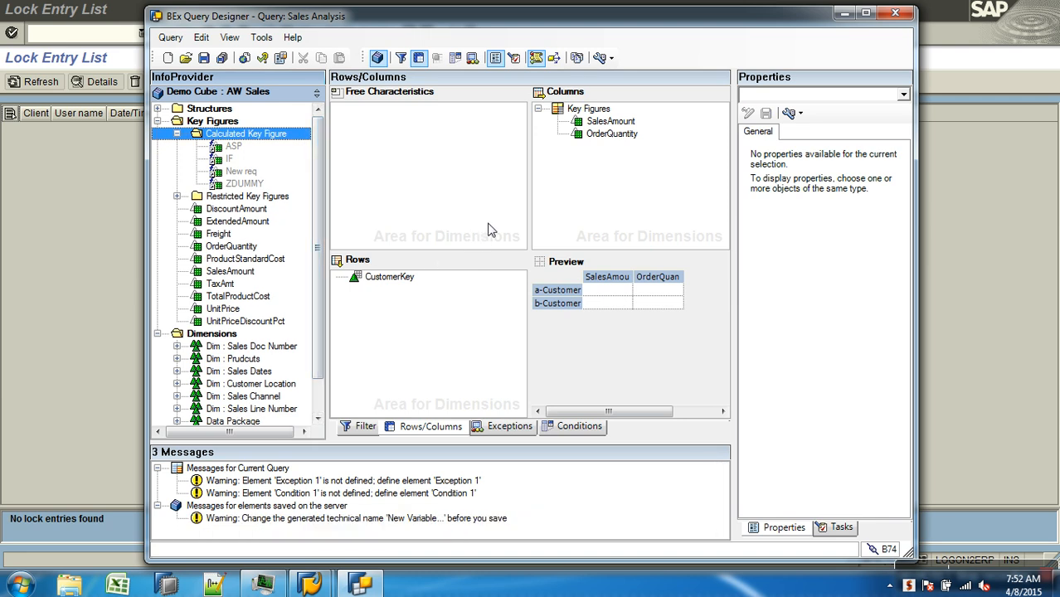
View the hierarchy properties of CustomerKey in the rows, request its hierarchy selection and dismiss the error dialogs
{"action": "left_click", "coordinate": [396, 281]}
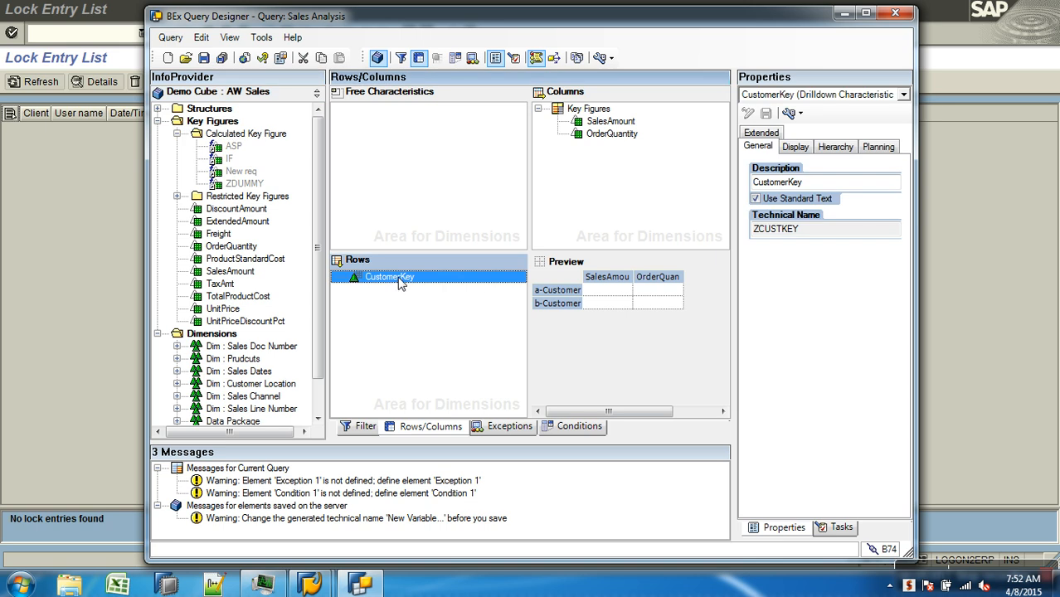
{"action": "left_click", "coordinate": [837, 148]}
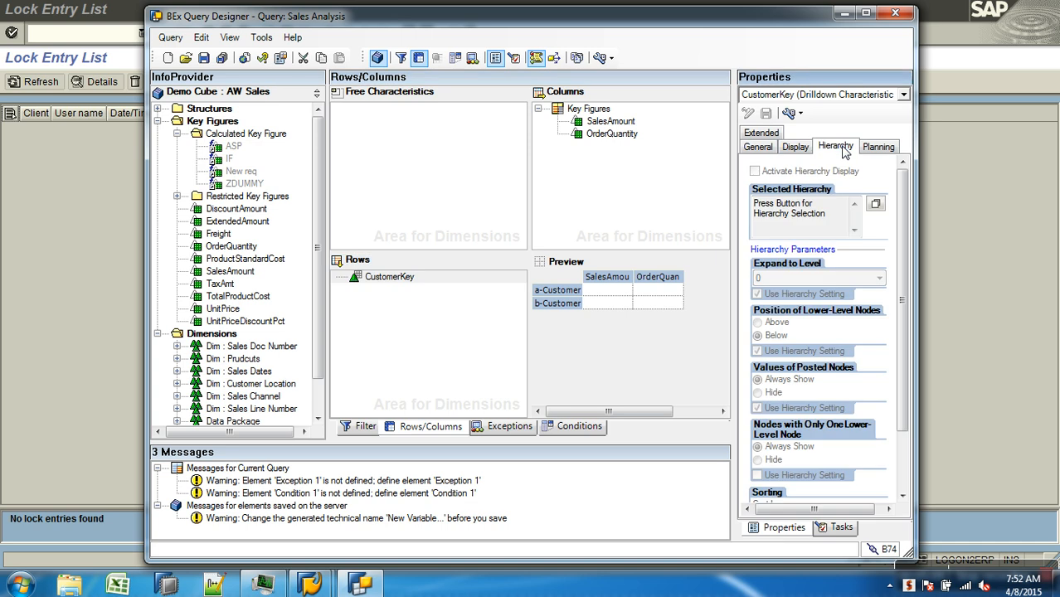
{"action": "left_click_drag", "start_coordinate": [737, 104], "coordinate": [658, 104]}
{"action": "left_click_drag", "start_coordinate": [675, 191], "coordinate": [859, 185]}
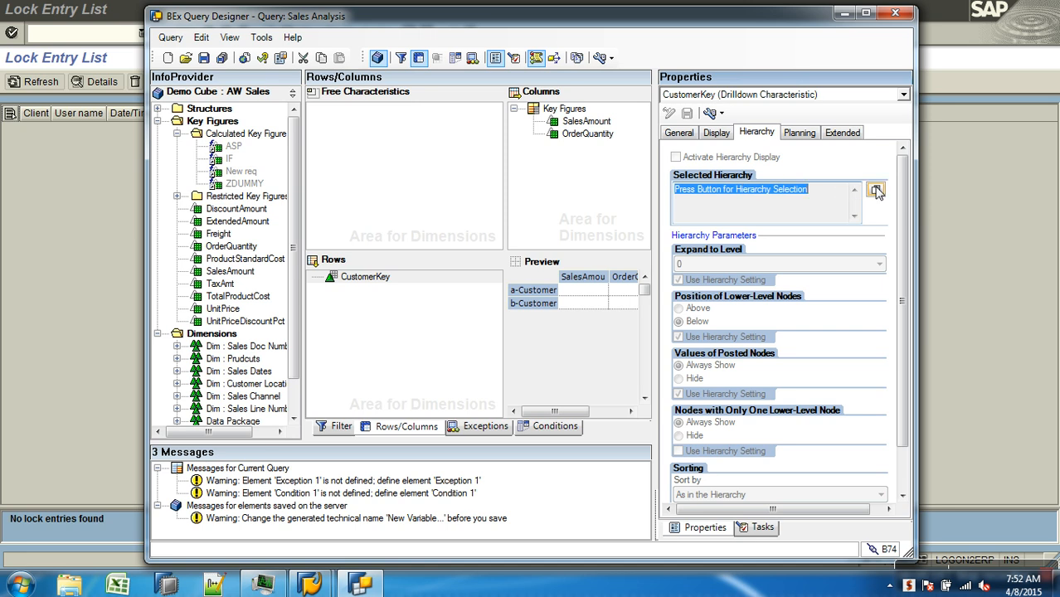
{"action": "left_click", "coordinate": [876, 191]}
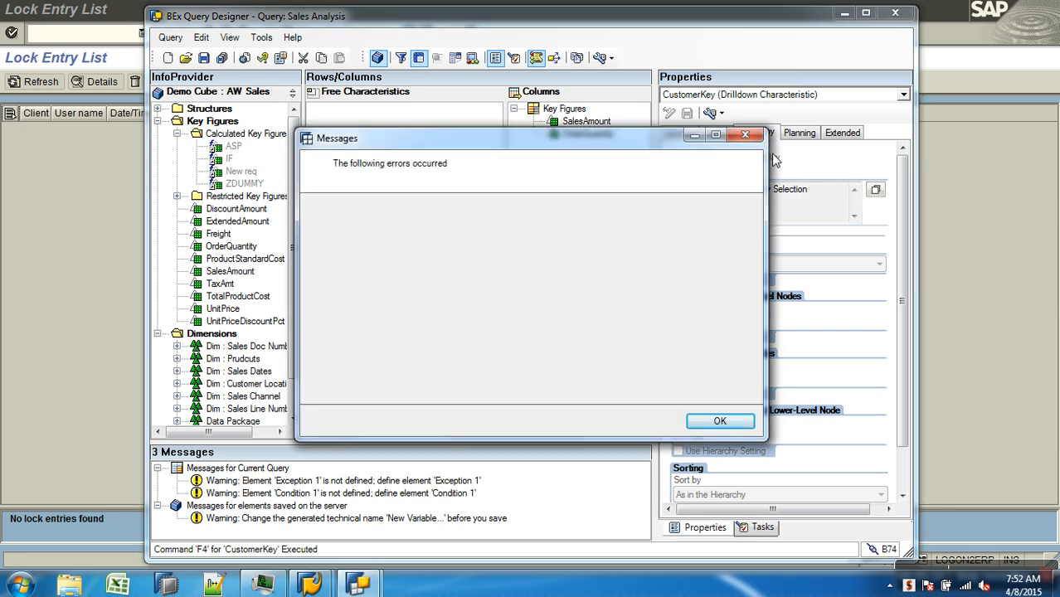
{"action": "left_click", "coordinate": [745, 135]}
{"action": "left_click", "coordinate": [678, 331]}
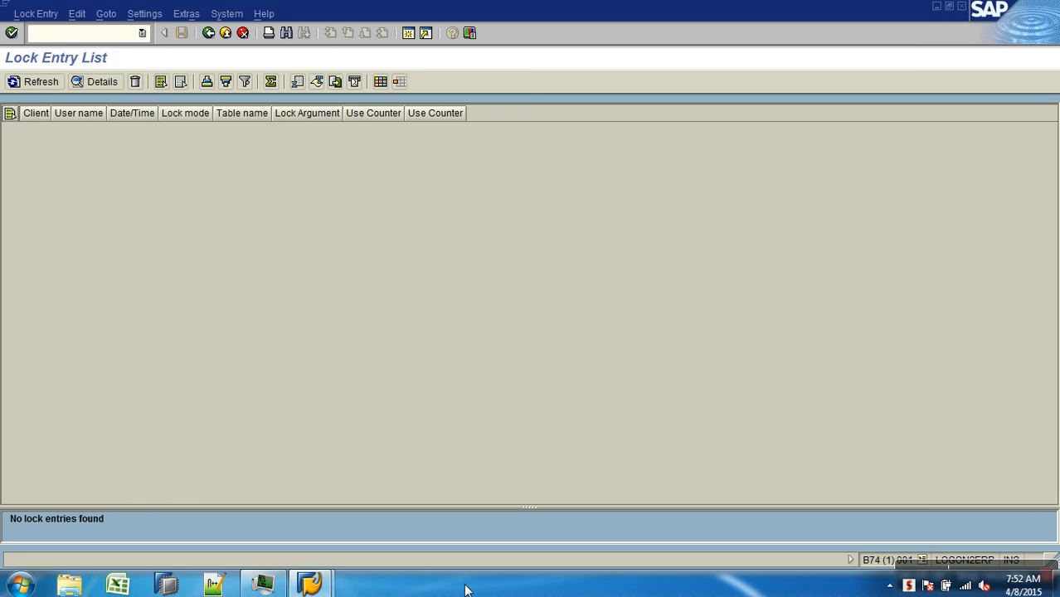
Switch to Windows Task Manager, sort the processes by image name and end the saplogon.exe process
{"action": "right_click", "coordinate": [464, 587]}
{"action": "left_click", "coordinate": [531, 531]}
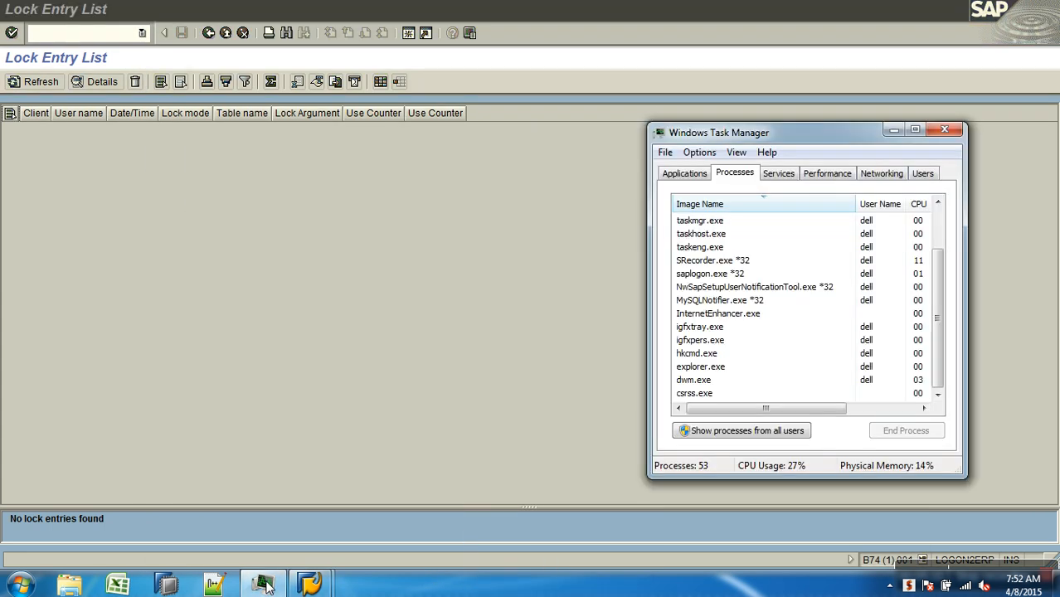
{"action": "left_click", "coordinate": [741, 203]}
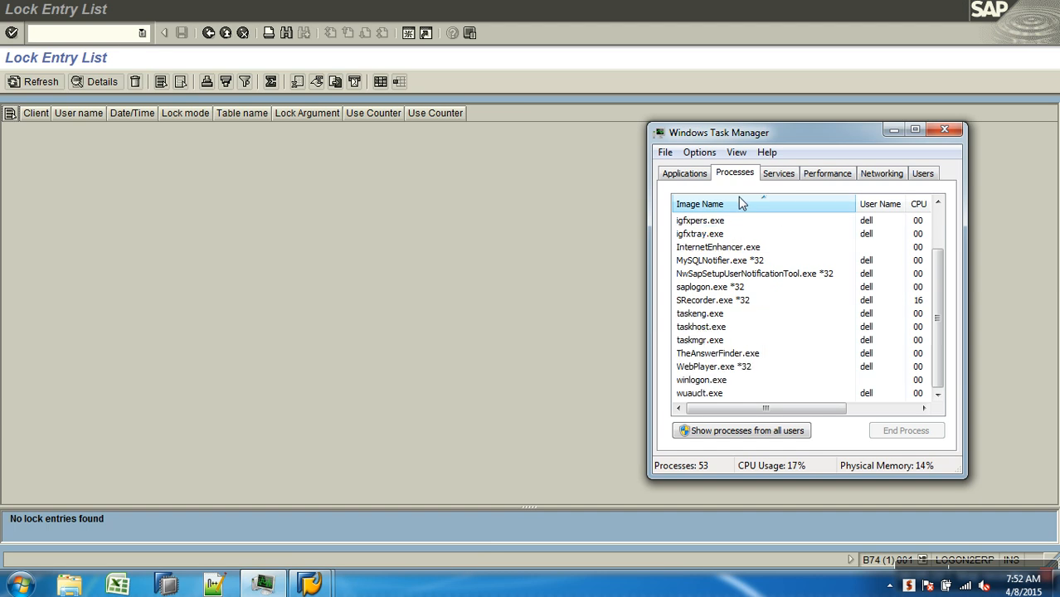
{"action": "left_click", "coordinate": [937, 229]}
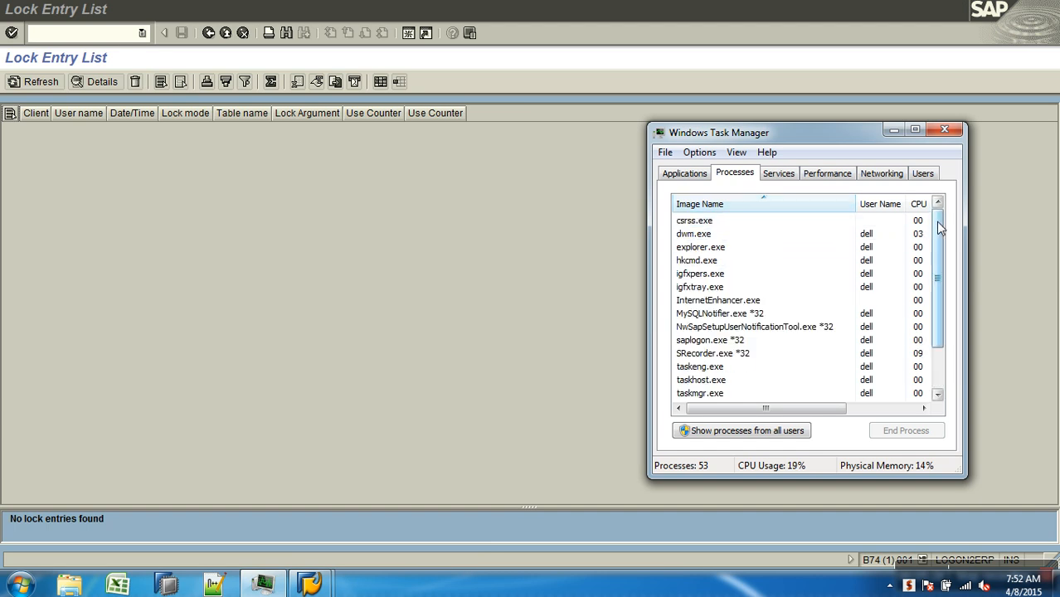
{"action": "left_click_drag", "start_coordinate": [939, 225], "coordinate": [939, 267]}
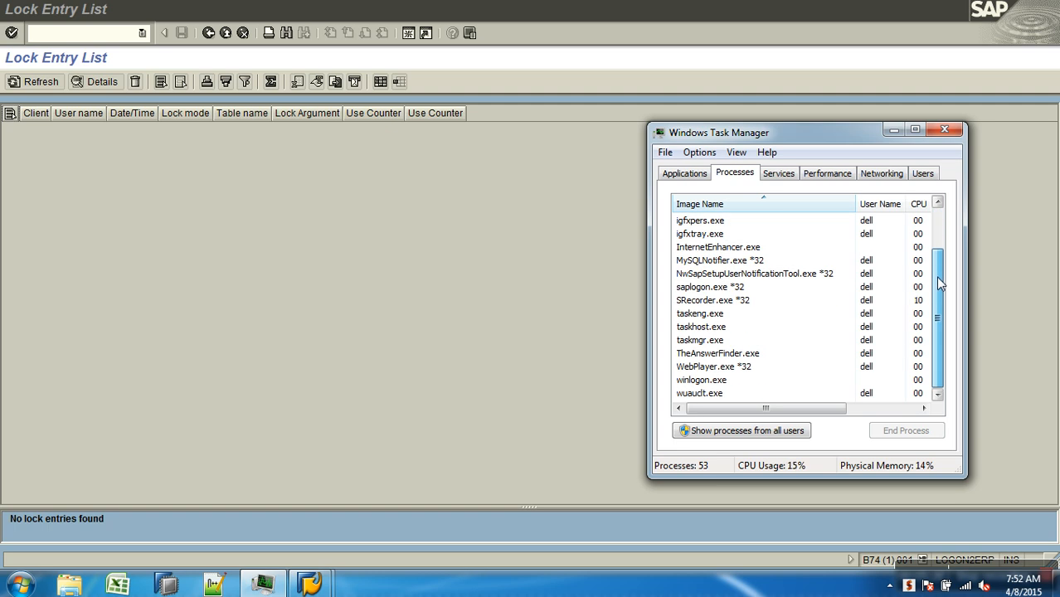
{"action": "right_click", "coordinate": [730, 289]}
{"action": "left_click", "coordinate": [776, 323]}
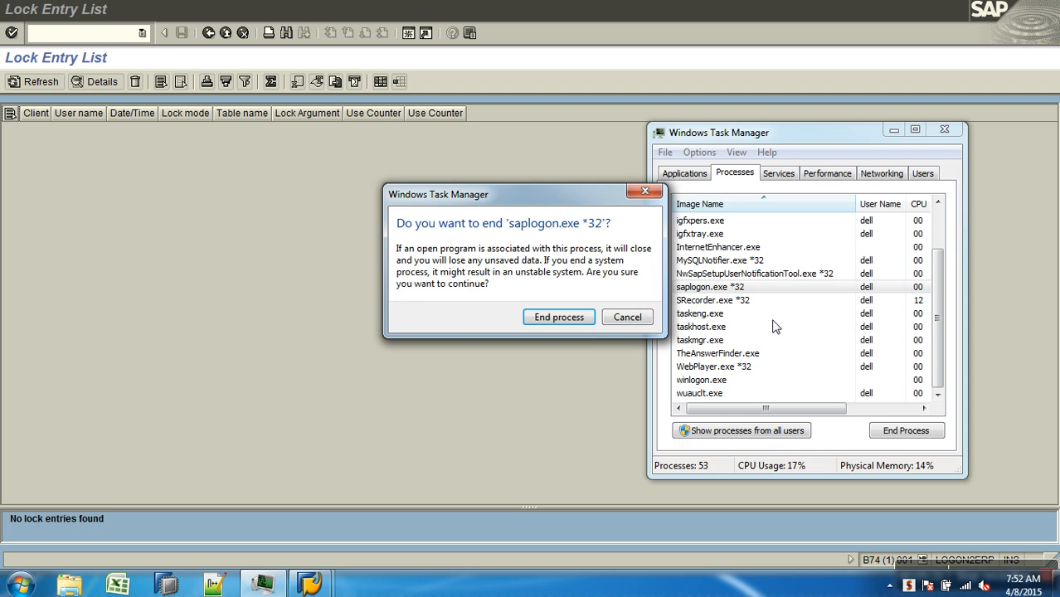
{"action": "left_click", "coordinate": [555, 318]}
Start SAP Logon and try to log on to SAP BW as sapuser with the account password
{"action": "double_click", "coordinate": [790, 24]}
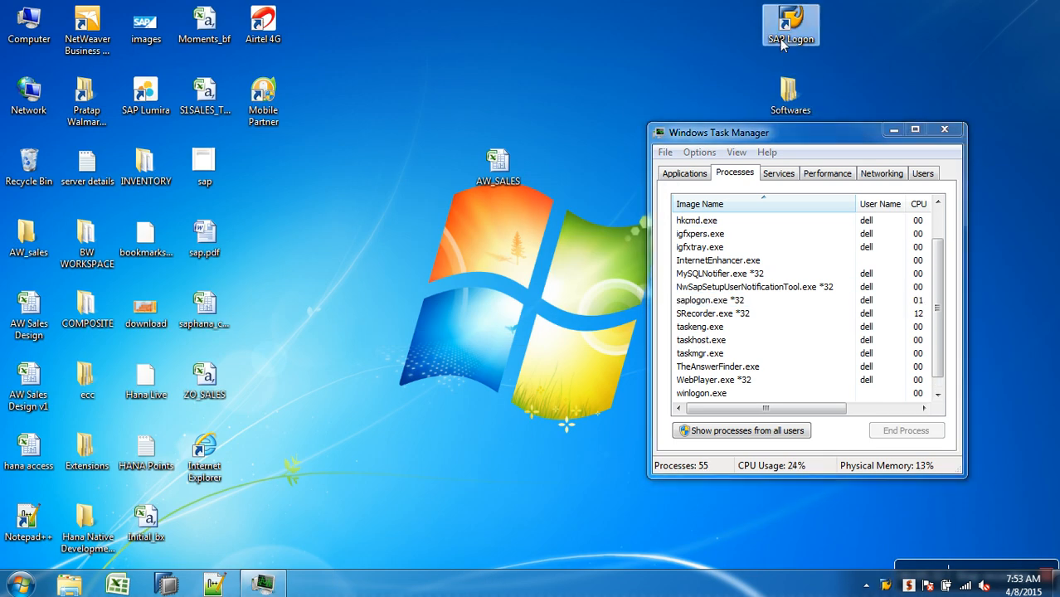
{"action": "left_click", "coordinate": [445, 193]}
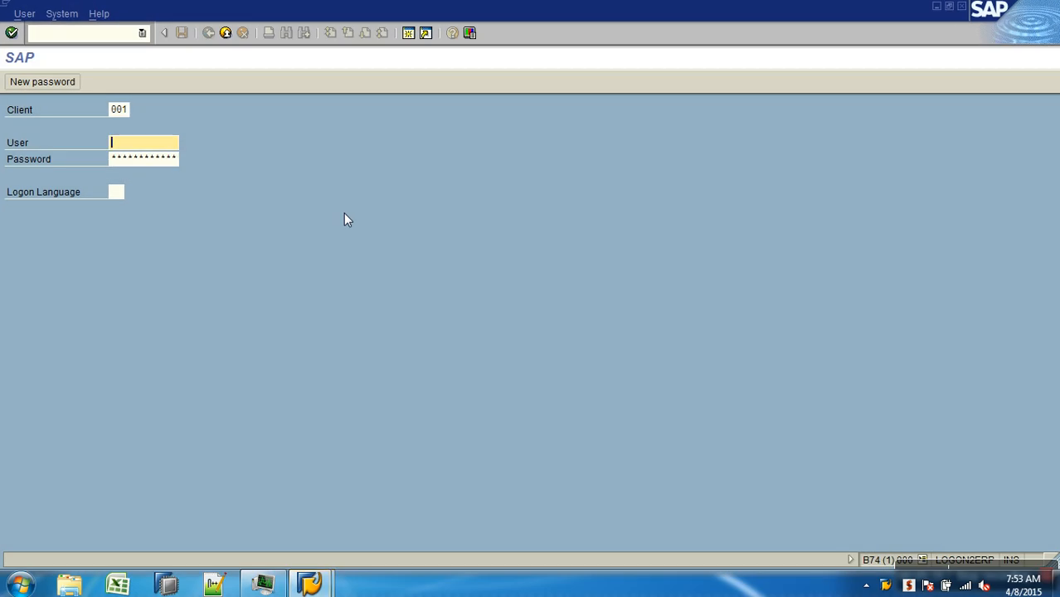
{"action": "type", "text": "sapuser"}
{"action": "key", "text": "Tab"}
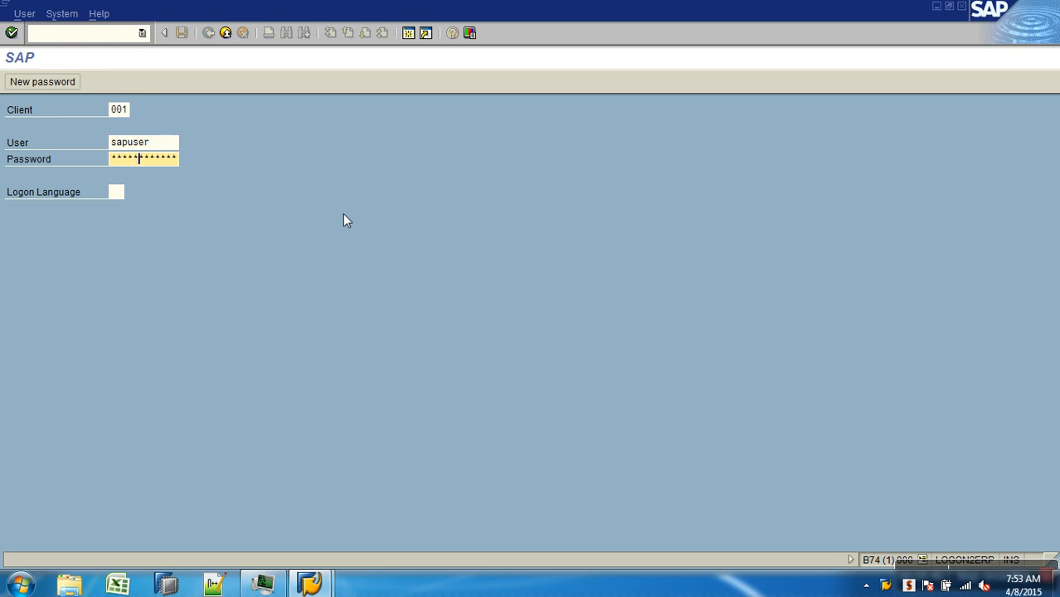
{"action": "key", "text": "Return"}
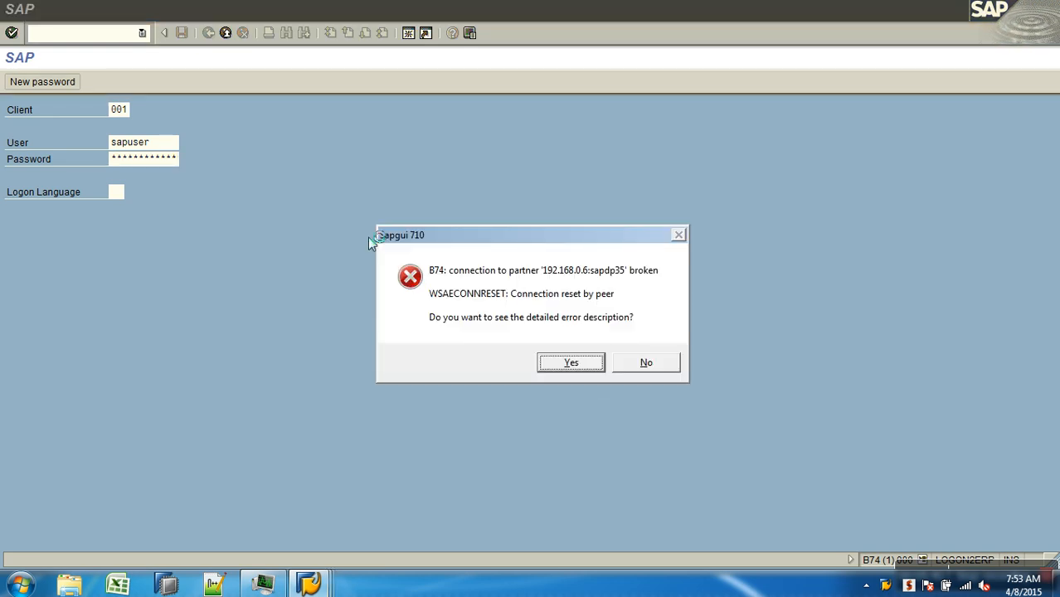
{"action": "left_click", "coordinate": [643, 363]}
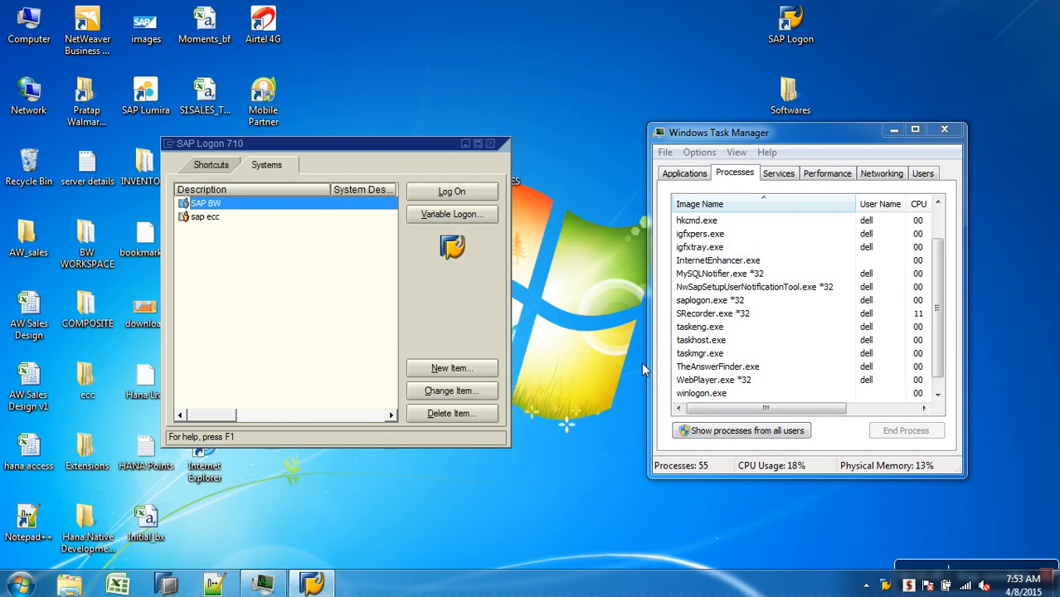
Try to connect to SAP BW again twice, declining the detailed error descriptions
{"action": "left_click", "coordinate": [451, 191]}
{"action": "left_click", "coordinate": [610, 362]}
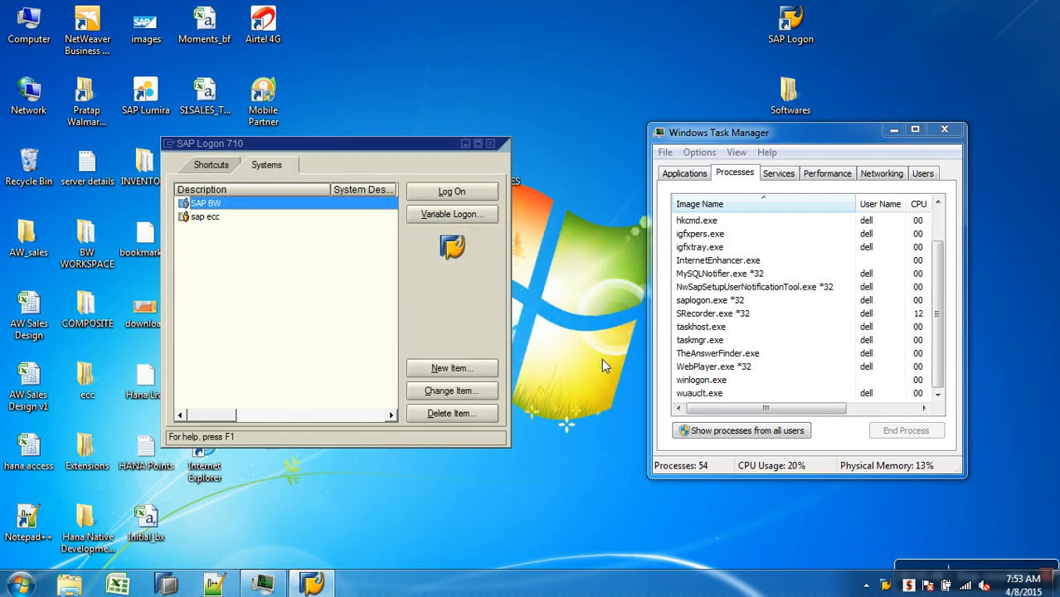
{"action": "left_click", "coordinate": [448, 193]}
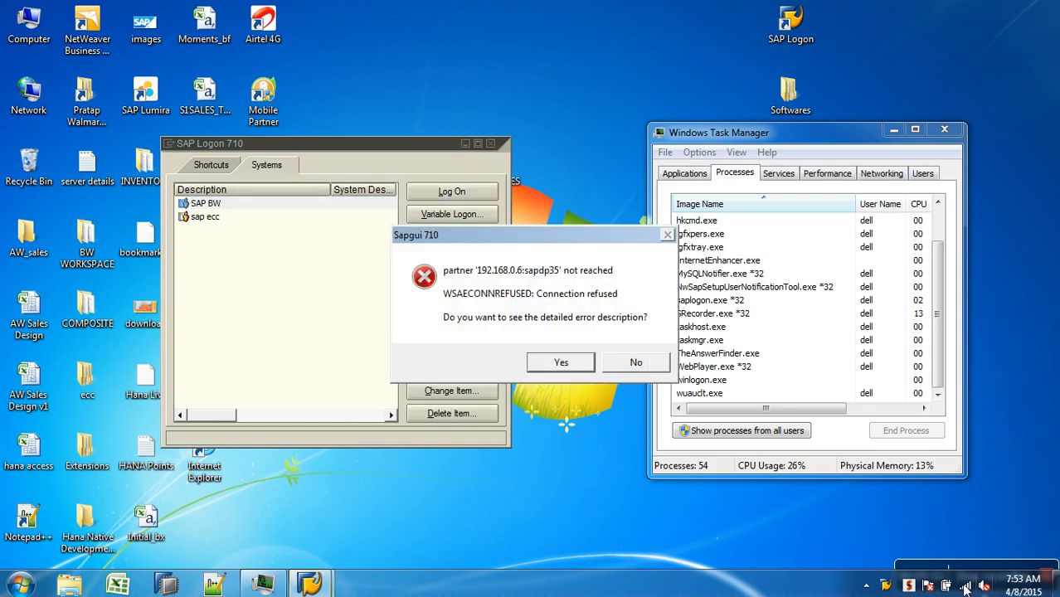
{"action": "mouse_move", "coordinate": [965, 588]}
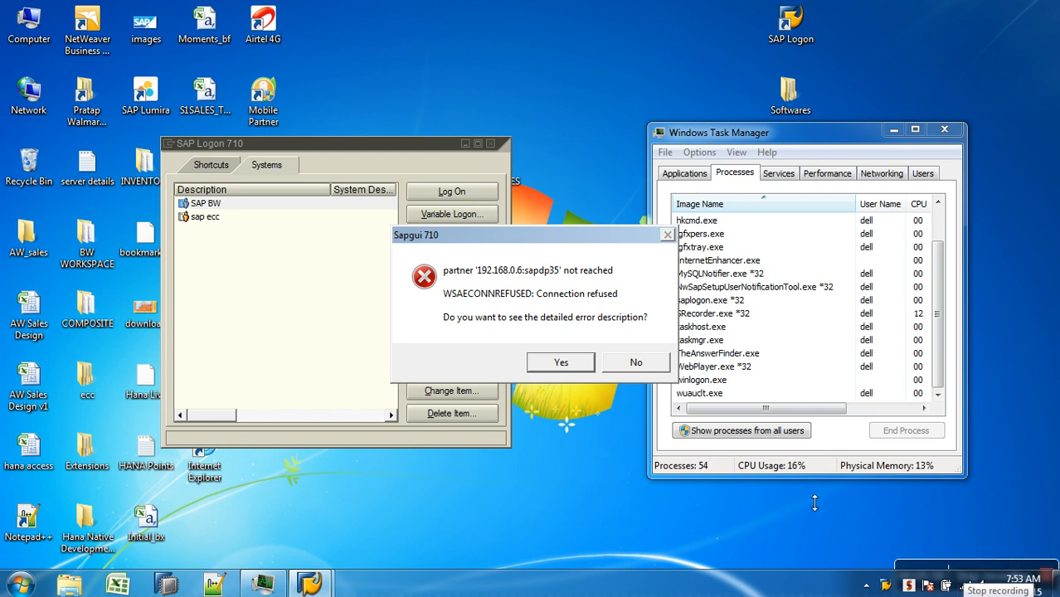
{"action": "left_click", "coordinate": [635, 363]}
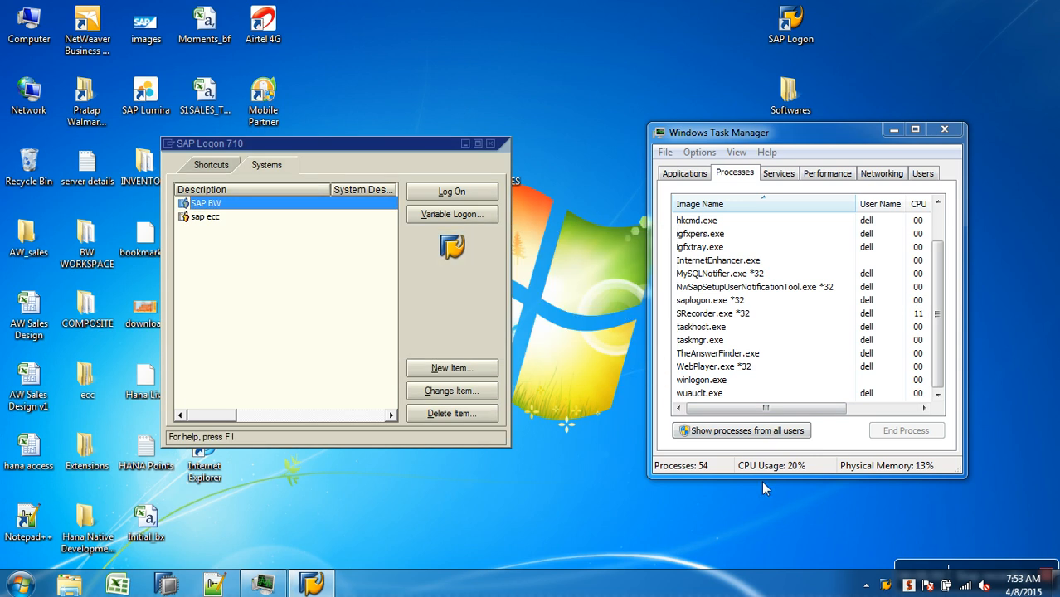
Open the wireless network list and reconnect the qbextech network
{"action": "left_click", "coordinate": [967, 585]}
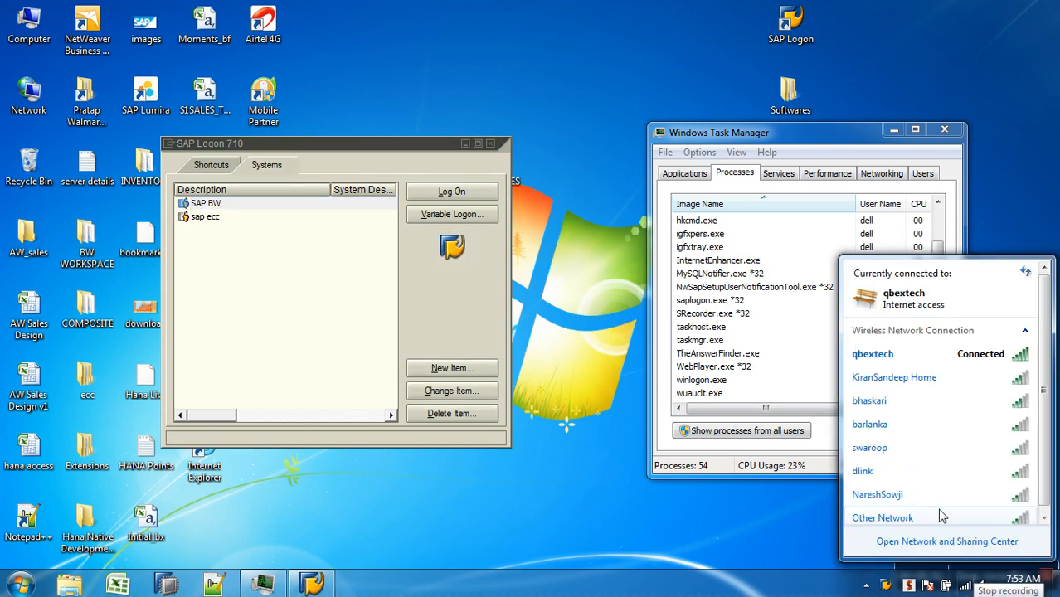
{"action": "left_click", "coordinate": [962, 365]}
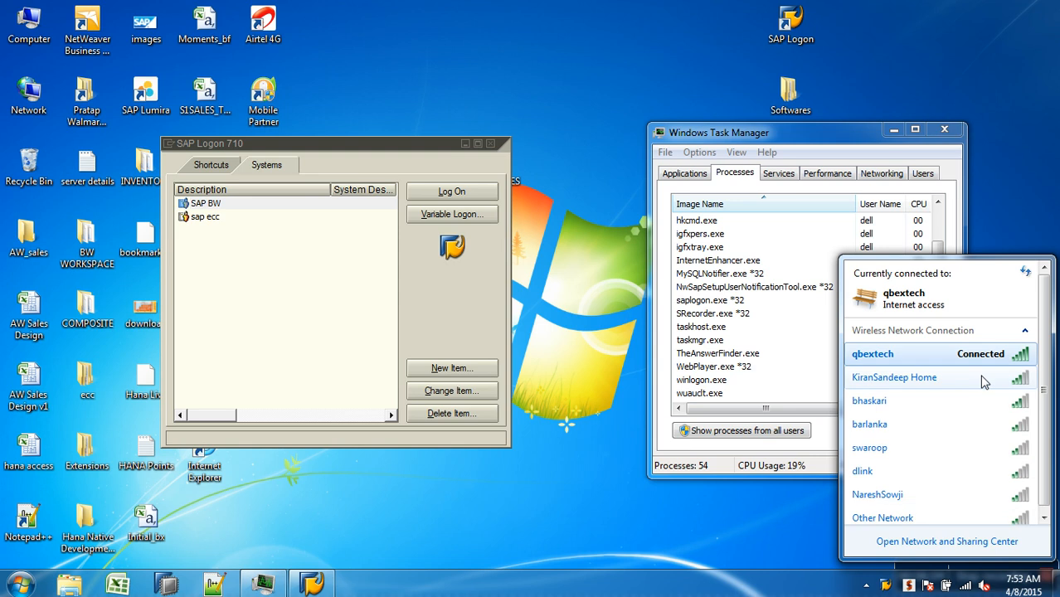
{"action": "left_click", "coordinate": [989, 382]}
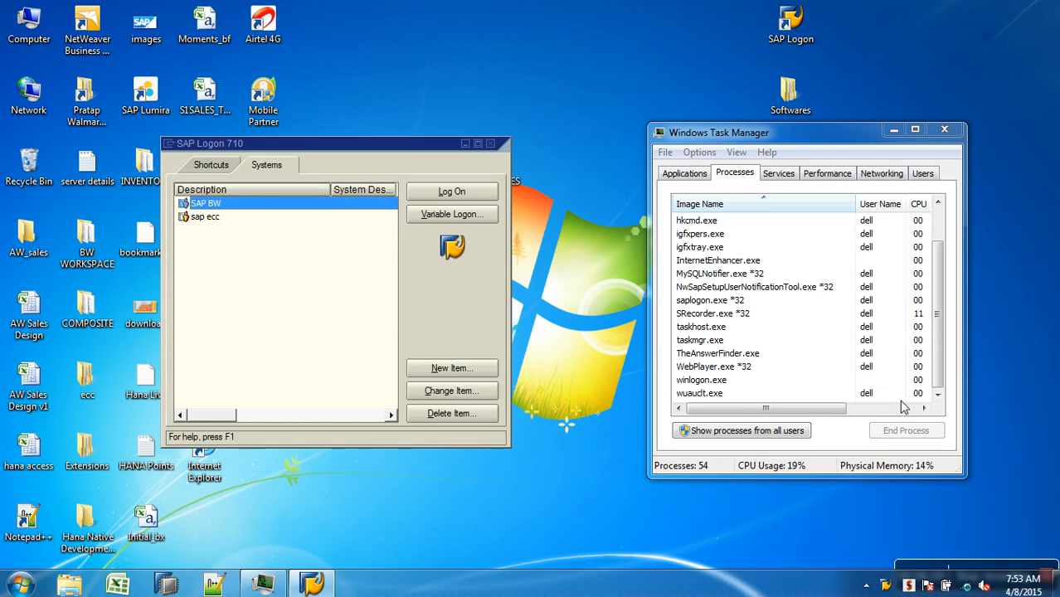
Retry the connection to SAP BW, declining the error details, and open its logon screen again
{"action": "left_click", "coordinate": [427, 191]}
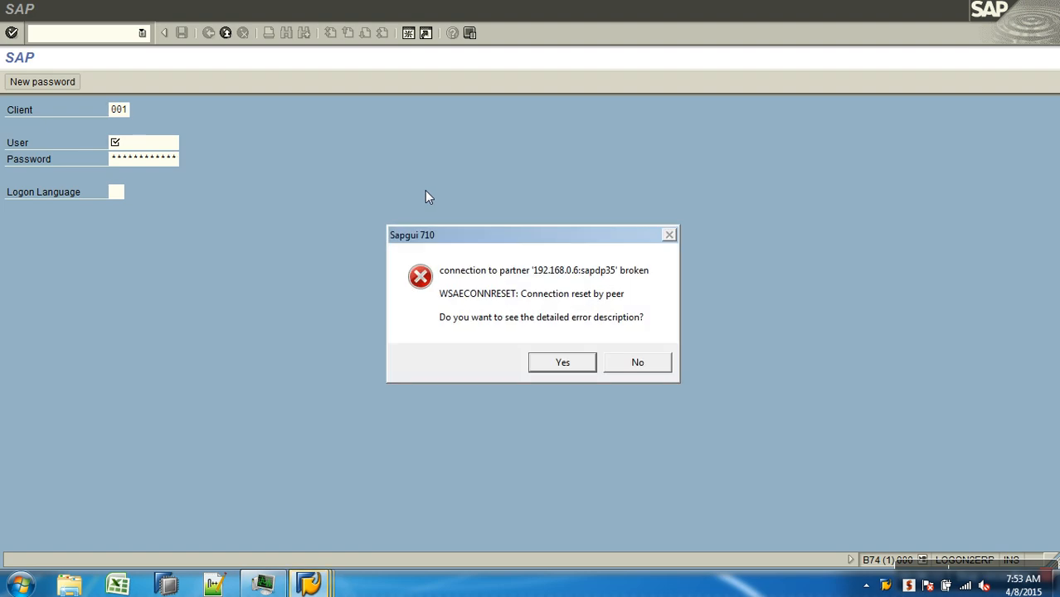
{"action": "left_click", "coordinate": [636, 365]}
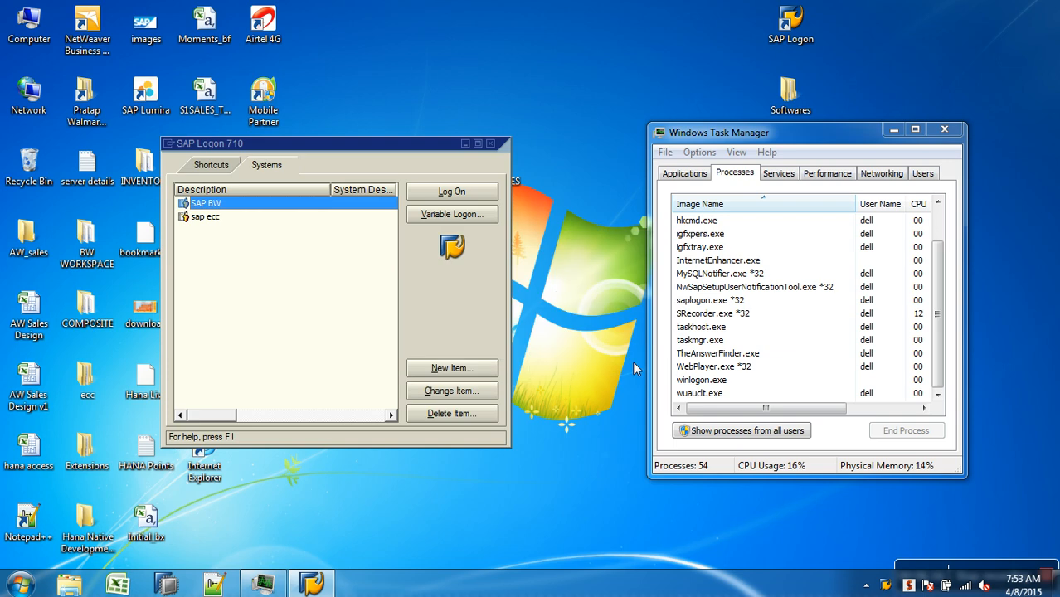
{"action": "left_click", "coordinate": [461, 192]}
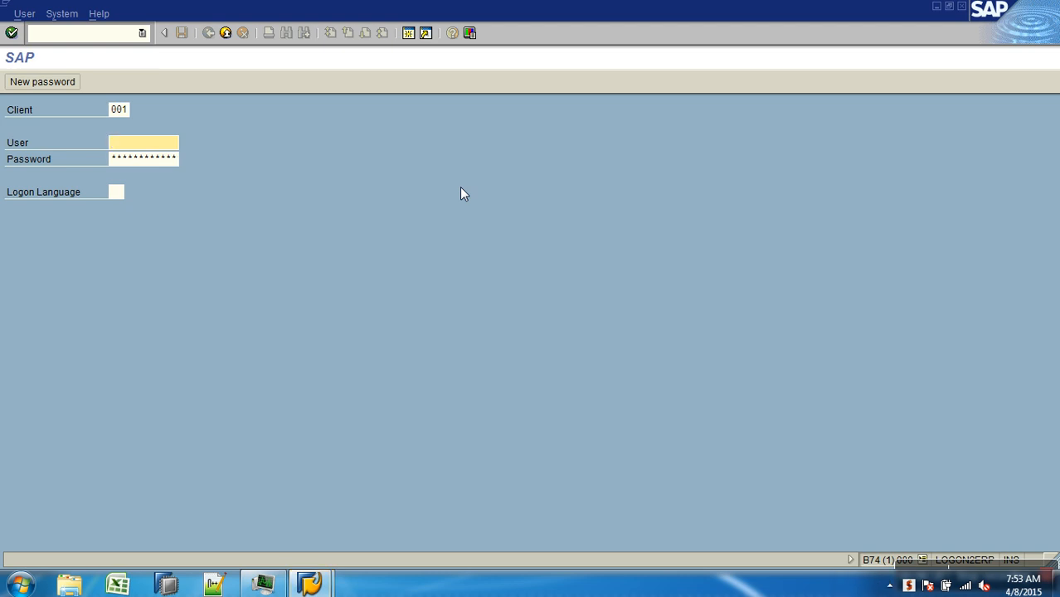
Log on to SAP BW client 001 as sapuser with the account password
{"action": "type", "text": "sap"}
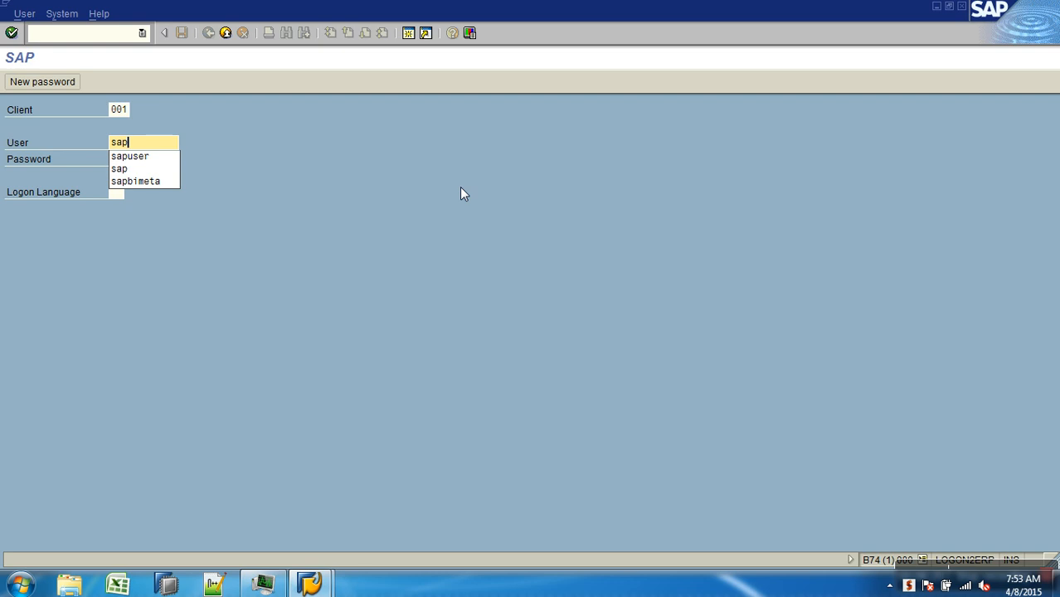
{"action": "type", "text": "user"}
{"action": "key", "text": "Tab"}
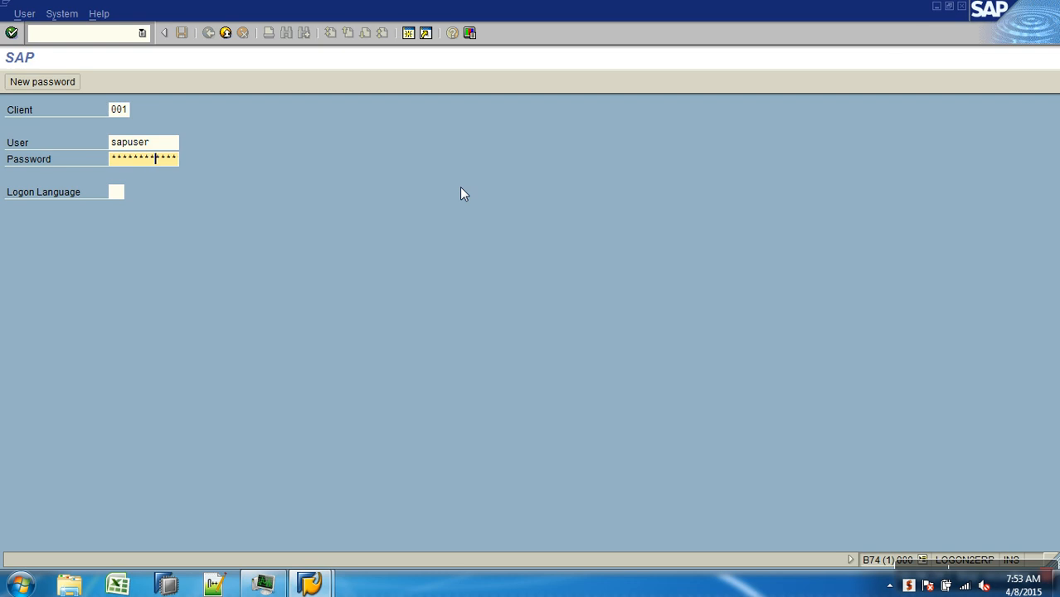
{"action": "key", "text": "Return"}
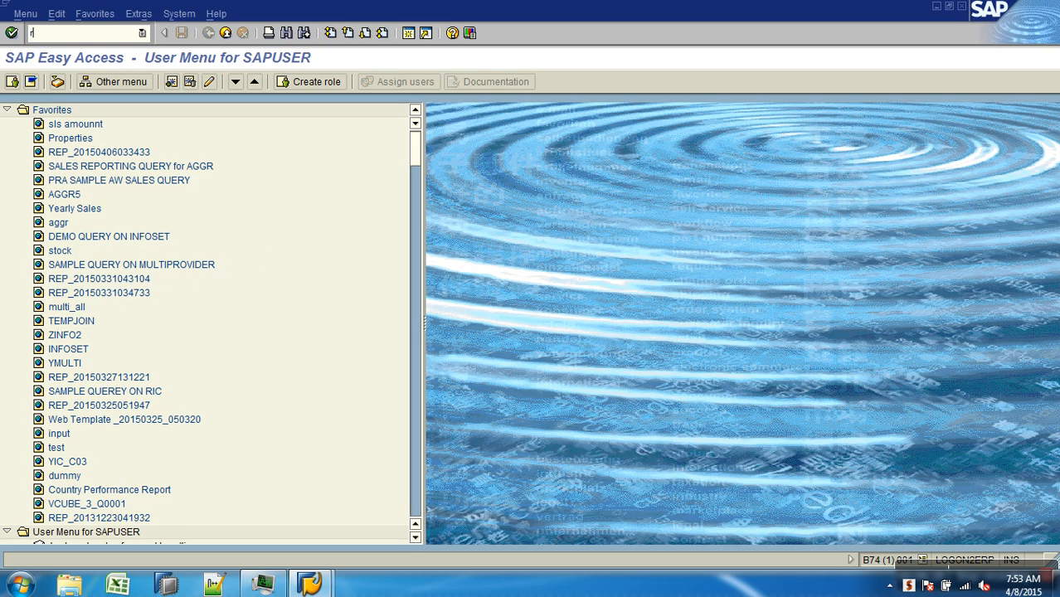
Run transaction sm12, list the lock entries for SAPUSER in client 001, and select the listed entries
{"action": "type", "text": "sm12"}
{"action": "key", "text": "Return"}
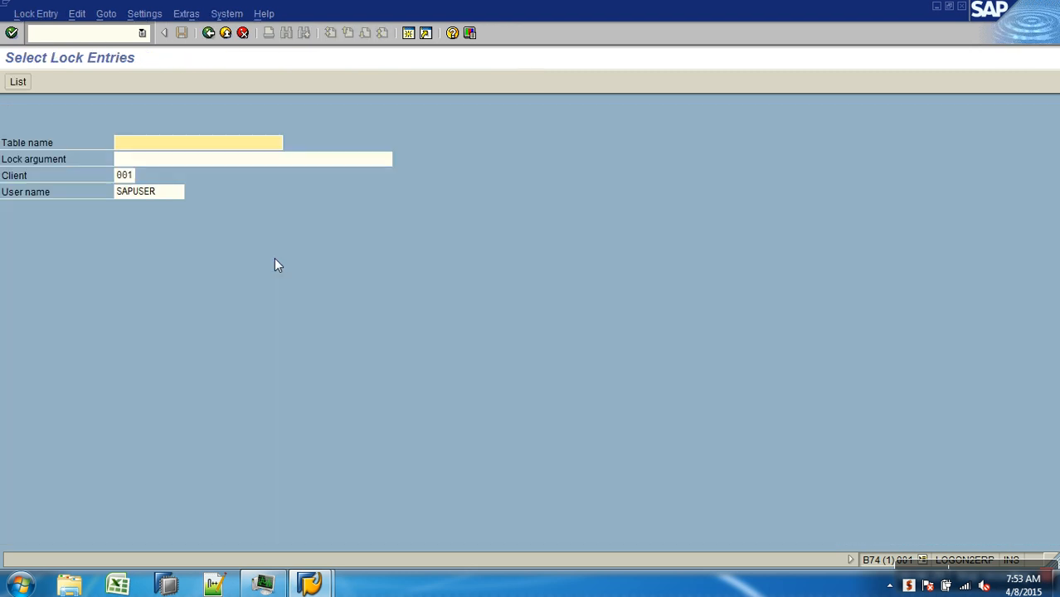
{"action": "left_click", "coordinate": [18, 81]}
{"action": "left_click", "coordinate": [10, 114]}
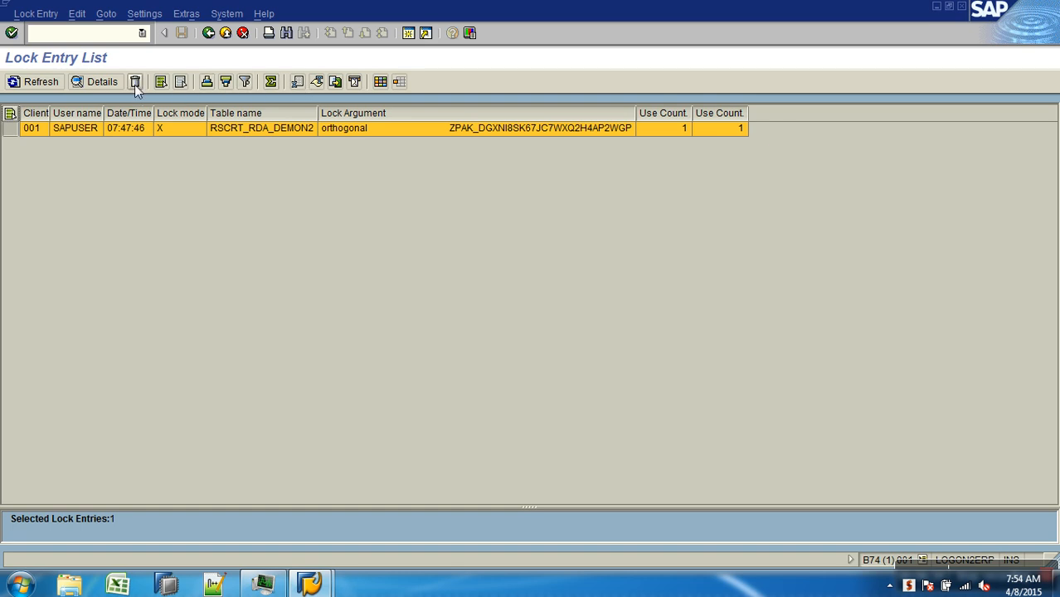
{"action": "left_click", "coordinate": [184, 306]}
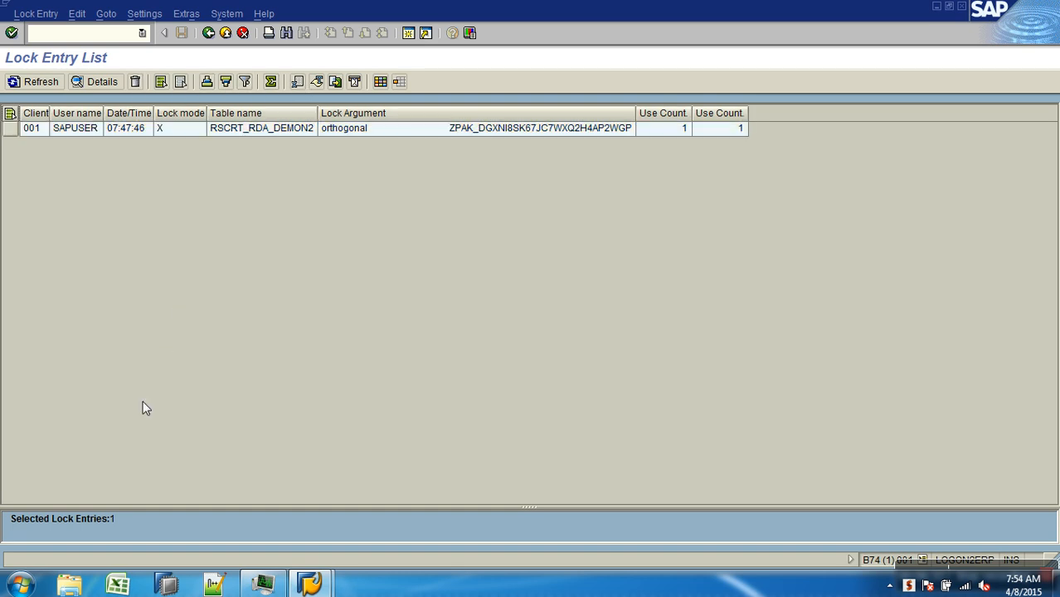
Start BEx Query Designer and log on to SAP BW client 001 as SAPUSER with the account password
{"action": "left_click", "coordinate": [18, 585]}
{"action": "left_click", "coordinate": [72, 219]}
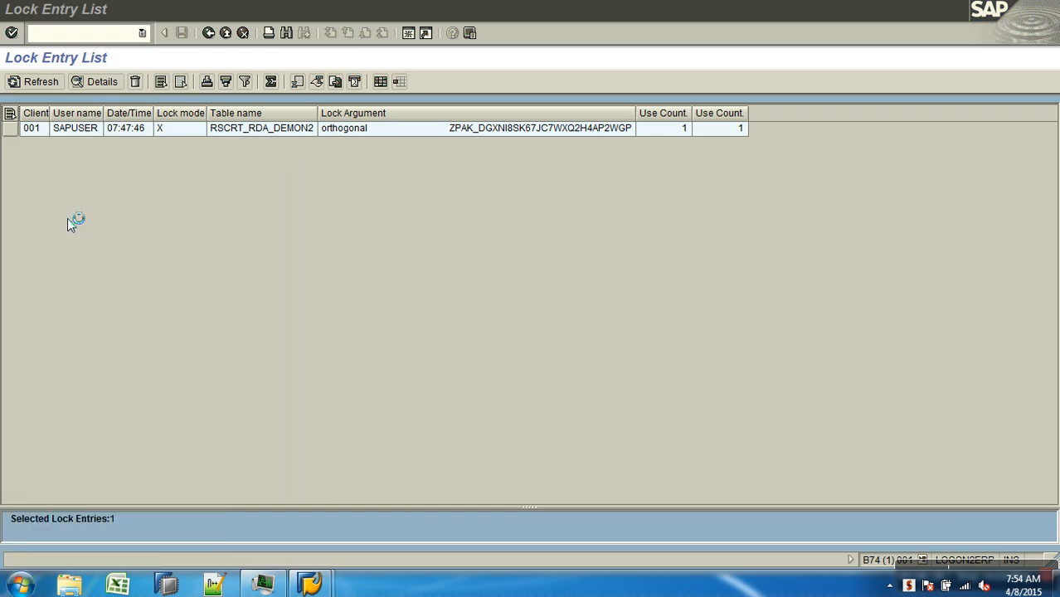
{"action": "left_click", "coordinate": [564, 378]}
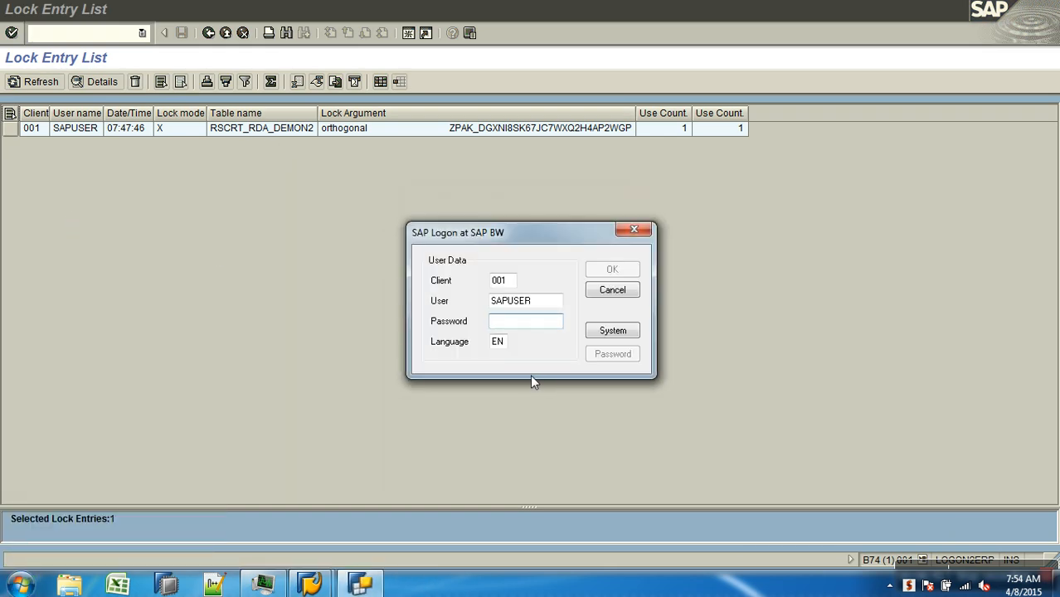
{"action": "type", "text": "*****"}
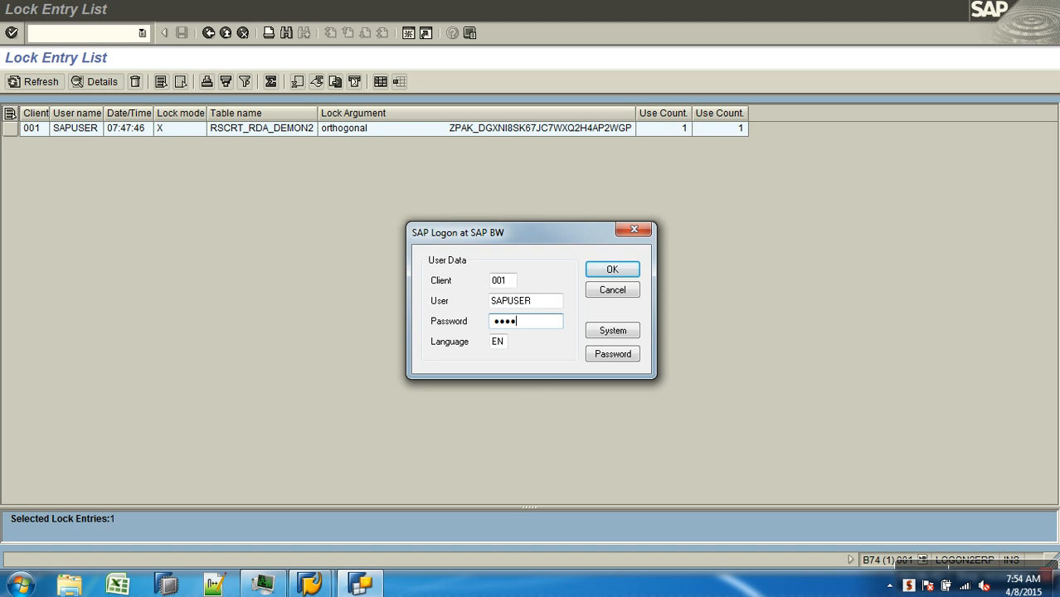
{"action": "type", "text": "***"}
{"action": "left_click", "coordinate": [606, 270]}
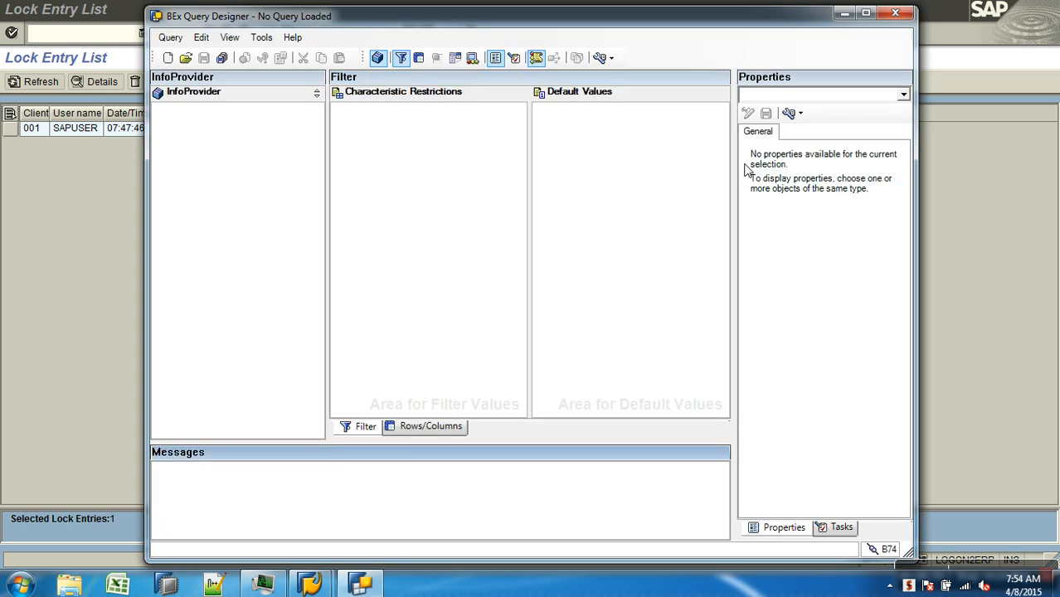
Open the query AWSALES_B_Q0006 from the history and show its rows and columns layout
{"action": "left_click", "coordinate": [185, 58]}
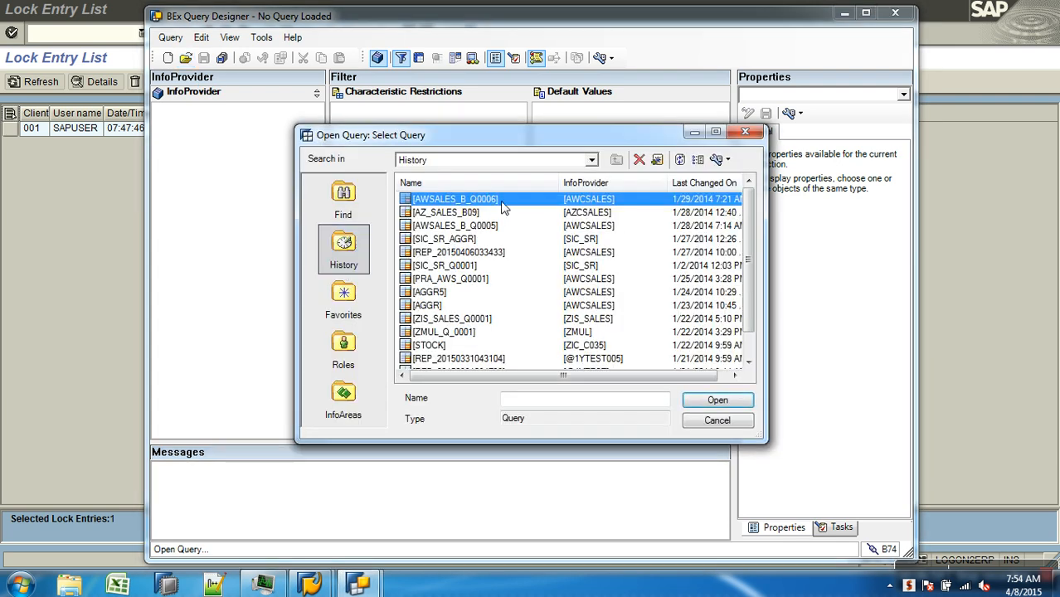
{"action": "double_click", "coordinate": [503, 207]}
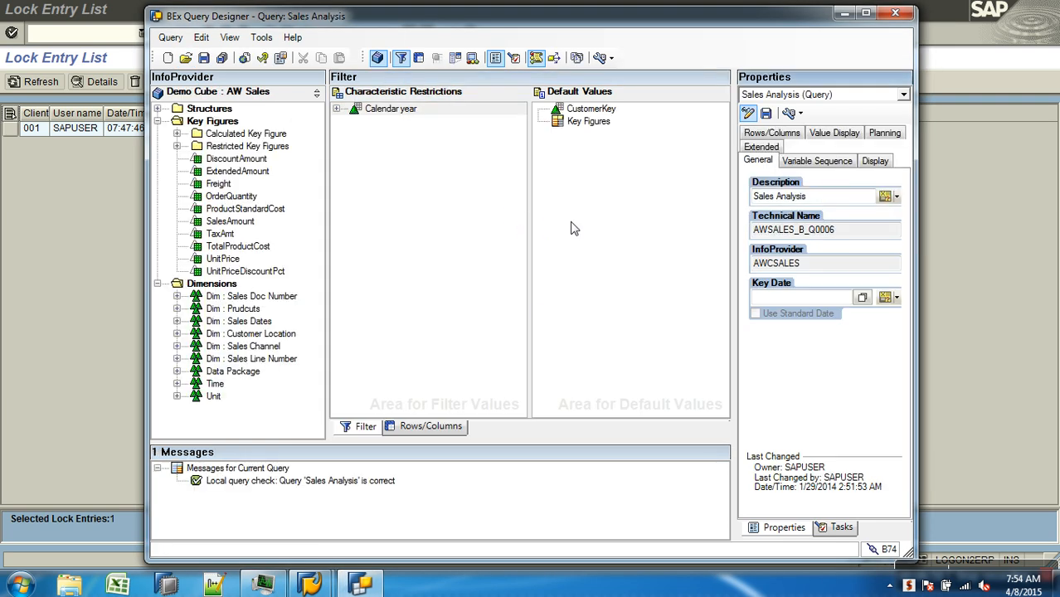
{"action": "left_click", "coordinate": [430, 426]}
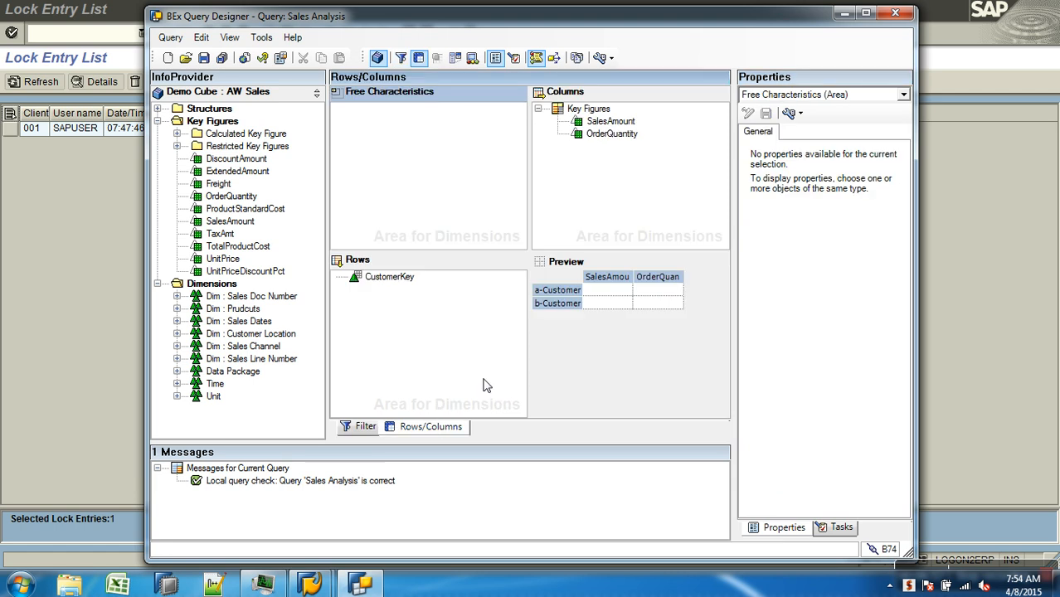
Open the hierarchy selection for CustomerKey in the rows and review the hierarchy names offered
{"action": "left_click", "coordinate": [389, 278]}
{"action": "left_click", "coordinate": [832, 149]}
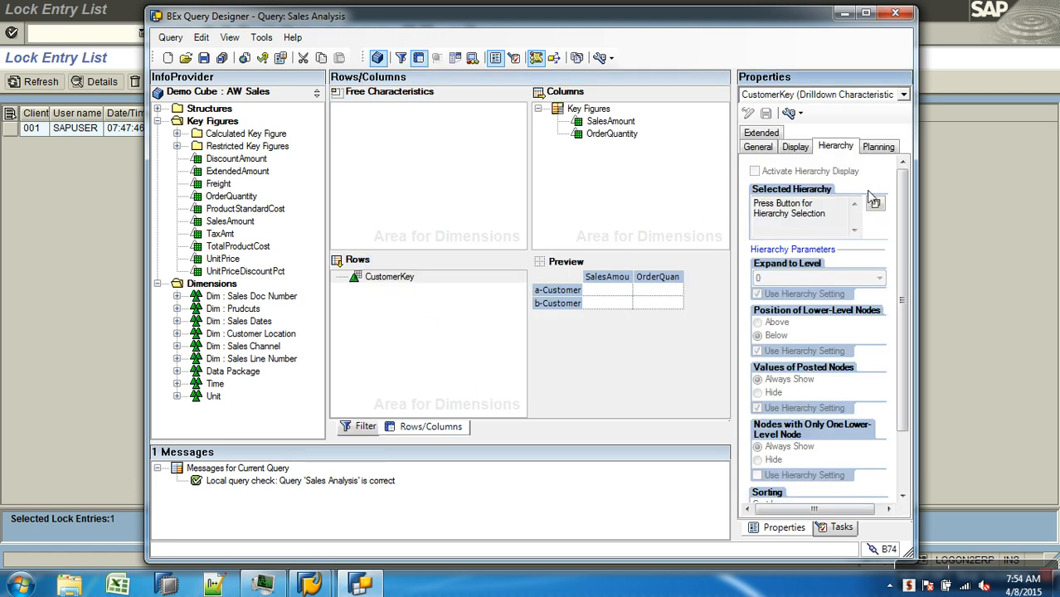
{"action": "left_click", "coordinate": [877, 204]}
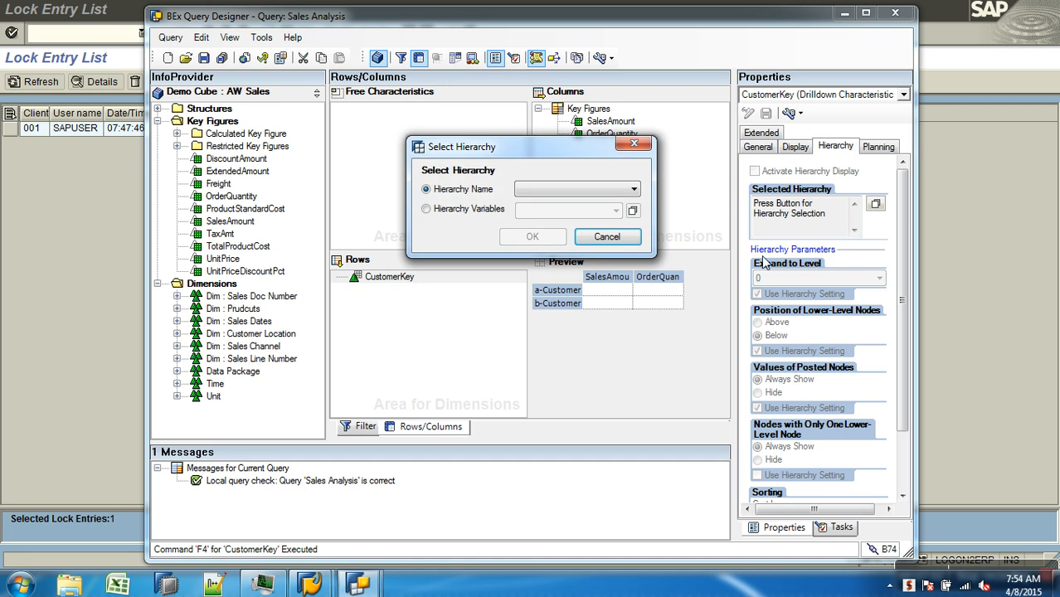
{"action": "left_click", "coordinate": [572, 191]}
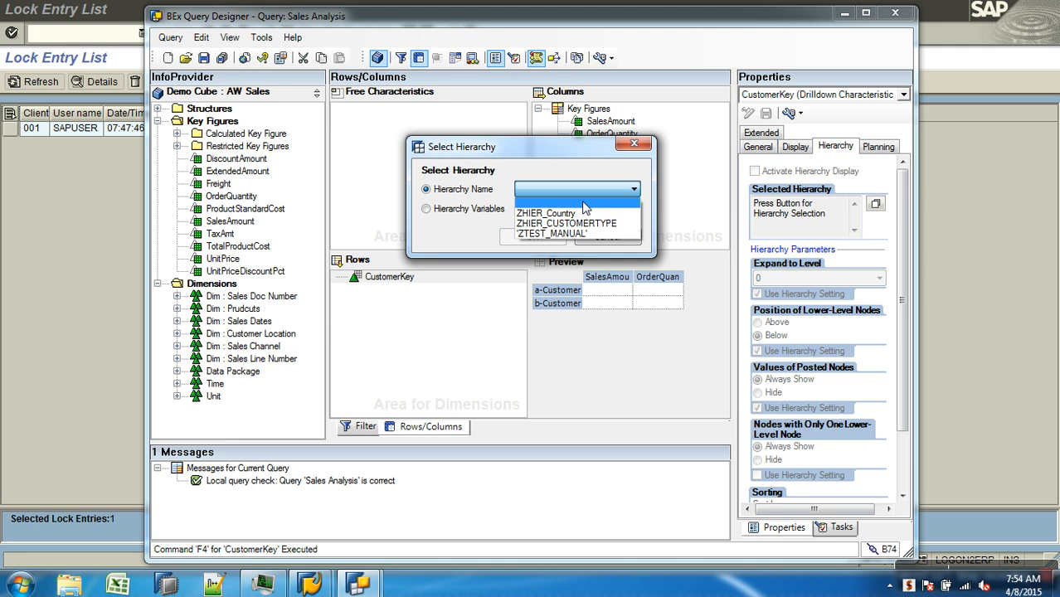
{"action": "left_click", "coordinate": [585, 203]}
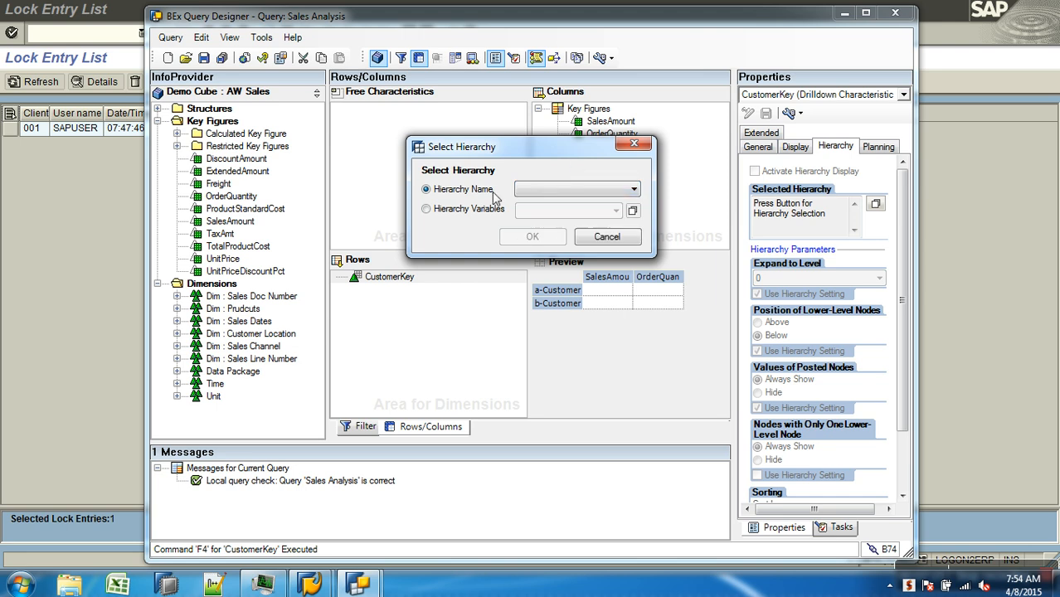
Switch CustomerKey's hierarchy selection to variables, examine the general settings for a new hierarchy variable, and cancel without creating it
{"action": "left_click", "coordinate": [440, 210]}
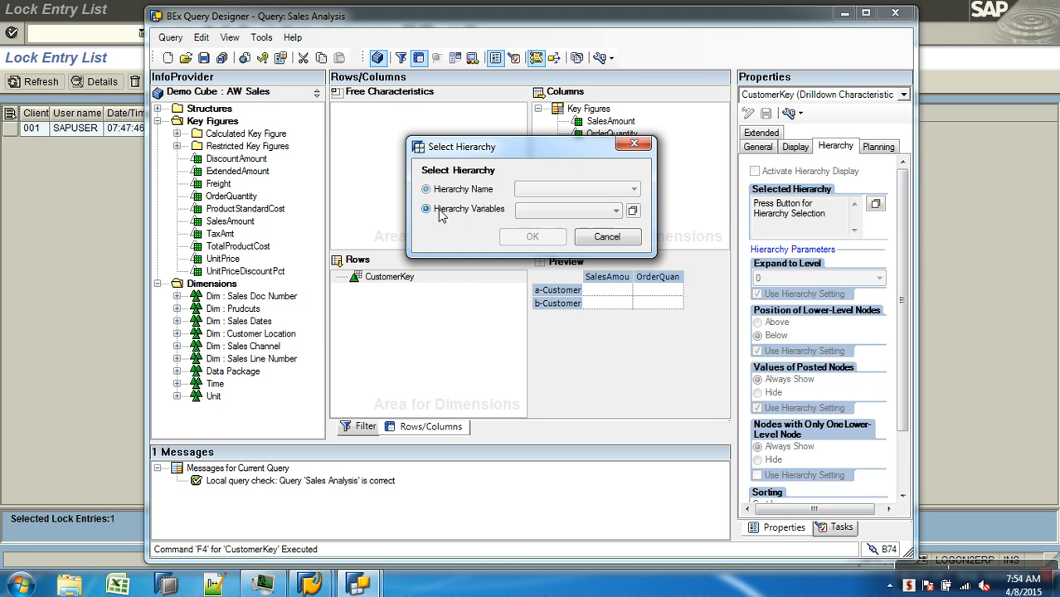
{"action": "left_click", "coordinate": [633, 211]}
{"action": "left_click", "coordinate": [623, 108]}
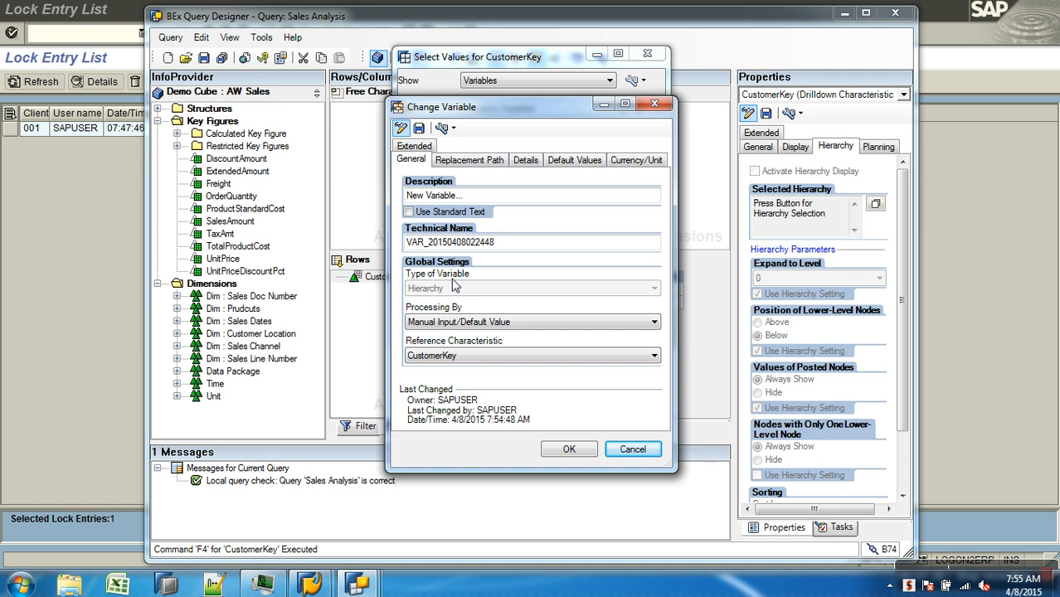
{"action": "left_click", "coordinate": [624, 450]}
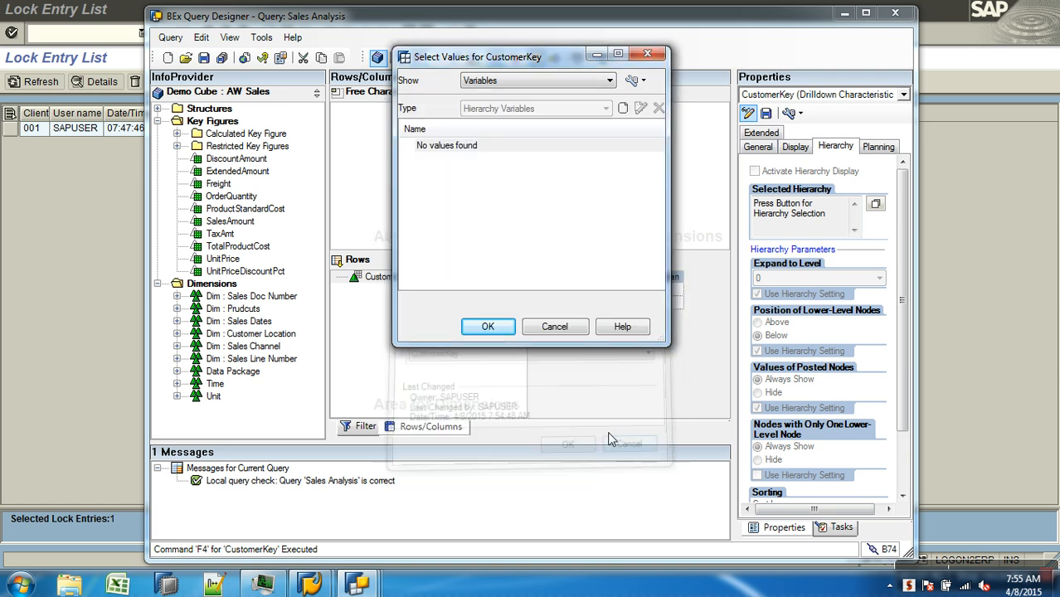
{"action": "left_click", "coordinate": [553, 325]}
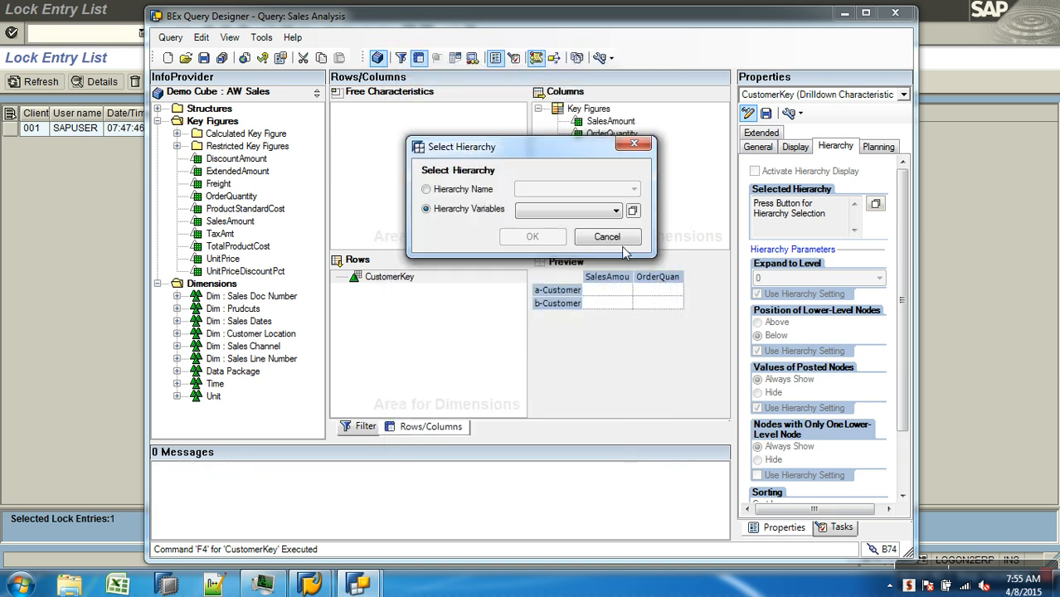
Assign the hierarchy ZHIER_CUSTOMERTYPE to CustomerKey by hierarchy name
{"action": "left_click", "coordinate": [872, 208]}
{"action": "left_click", "coordinate": [594, 279]}
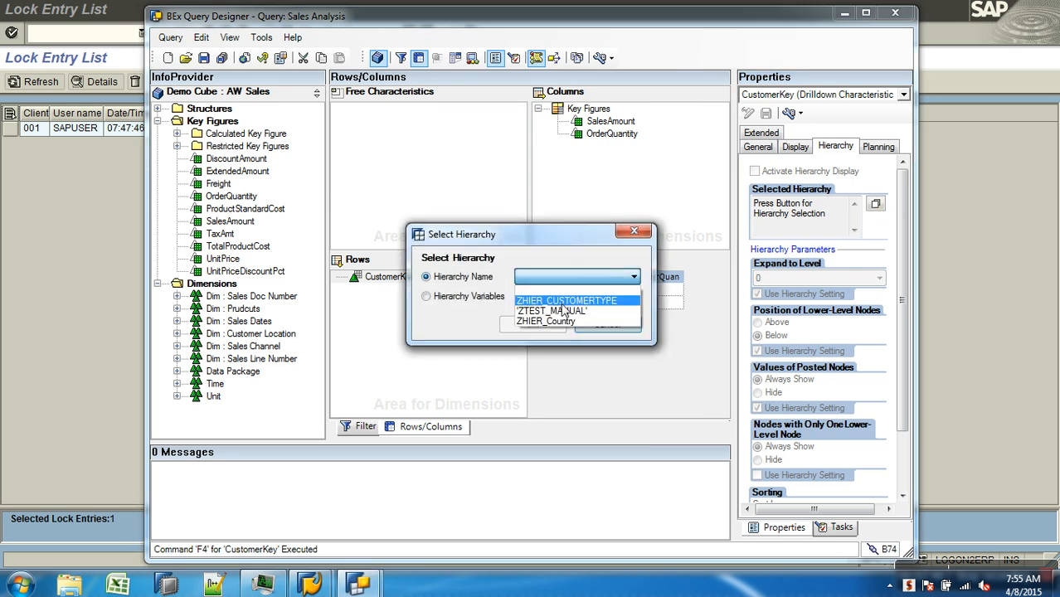
{"action": "left_click", "coordinate": [566, 301]}
{"action": "left_click", "coordinate": [554, 325]}
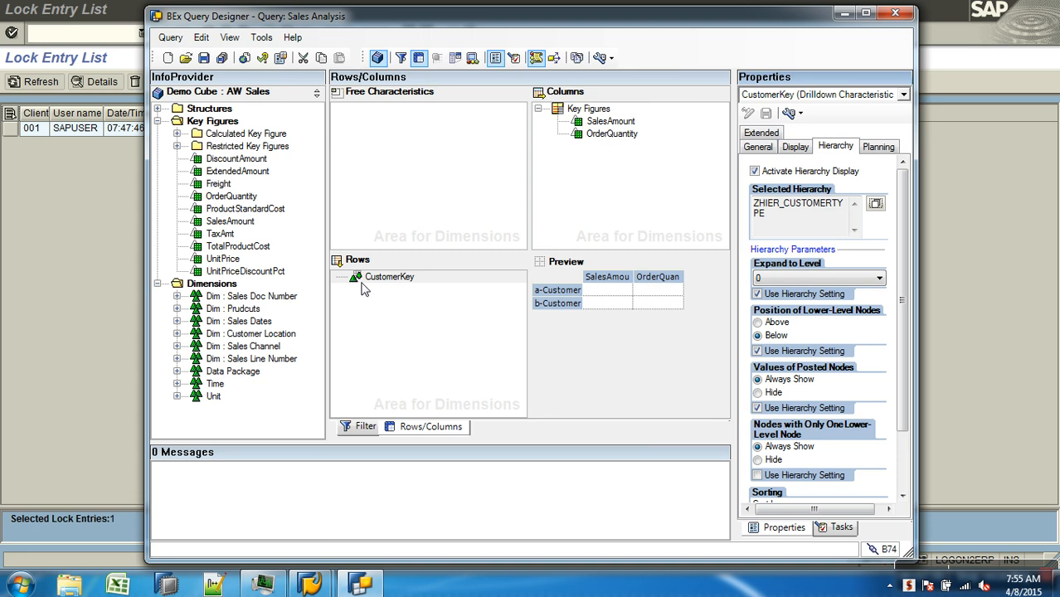
Open the restriction of CustomerKey in the filter's default values and expand the ALL and Not Assigned hierarchy nodes
{"action": "left_click", "coordinate": [362, 427]}
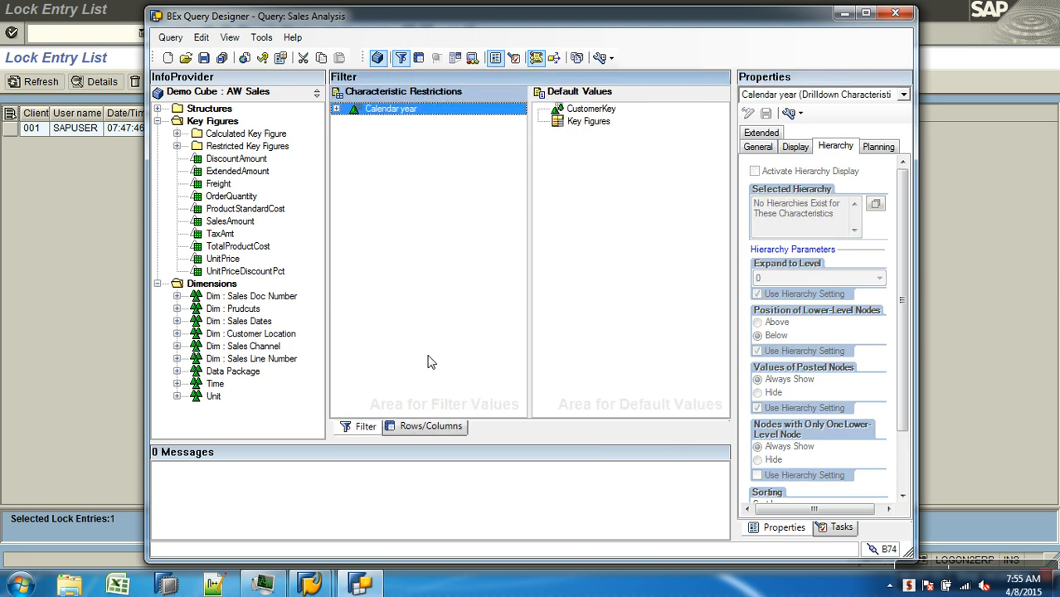
{"action": "left_click", "coordinate": [591, 108]}
{"action": "right_click", "coordinate": [591, 108]}
{"action": "left_click", "coordinate": [626, 114]}
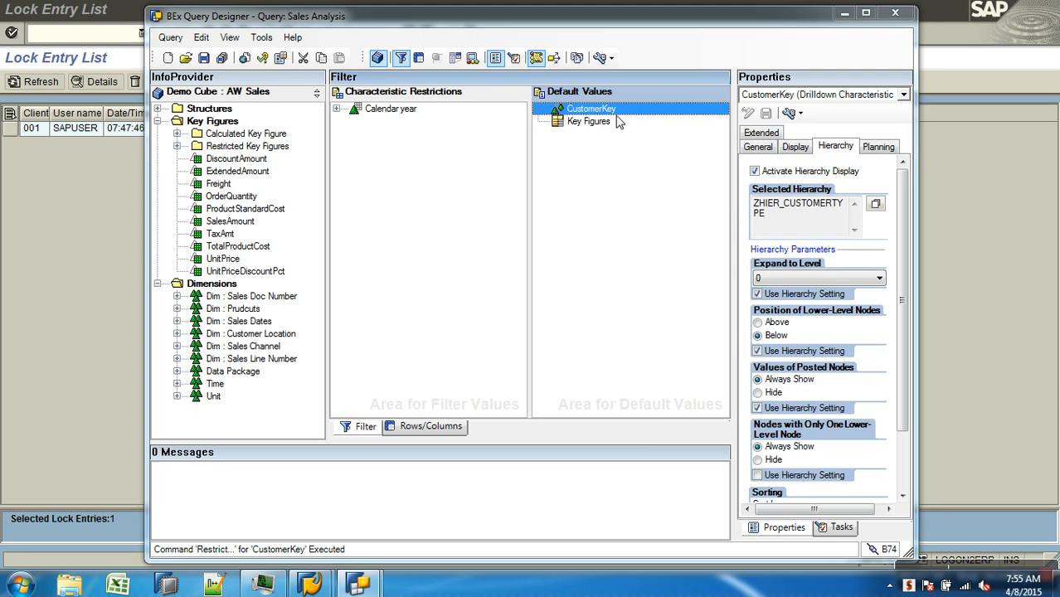
{"action": "left_click", "coordinate": [497, 171]}
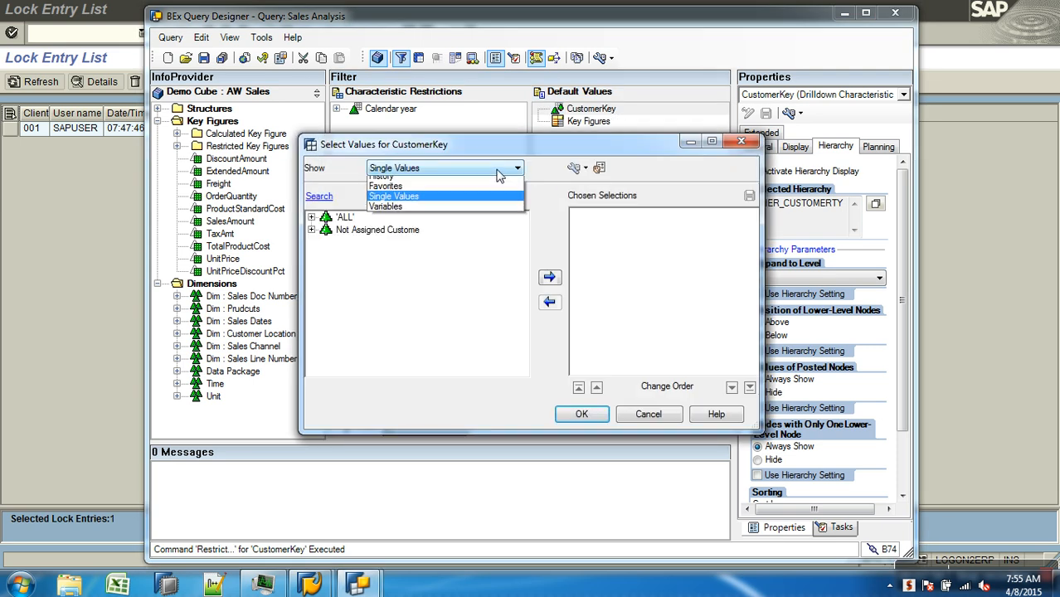
{"action": "left_click", "coordinate": [456, 256]}
{"action": "left_click", "coordinate": [312, 217]}
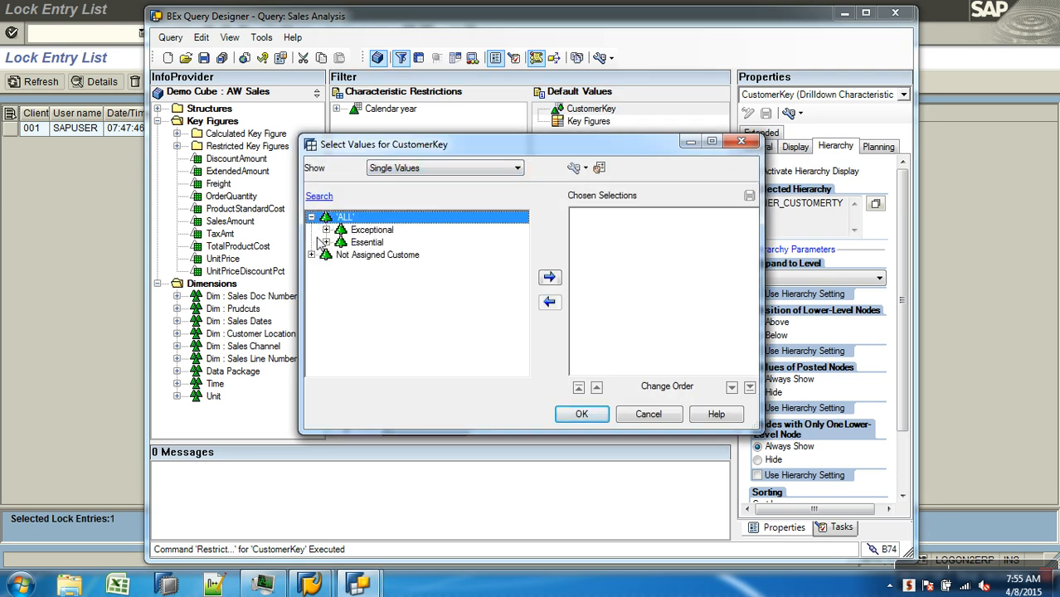
{"action": "left_click", "coordinate": [311, 255]}
Start a new hierarchy node variable for CustomerKey and review the processing types available for it
{"action": "left_click", "coordinate": [512, 170]}
{"action": "left_click", "coordinate": [493, 218]}
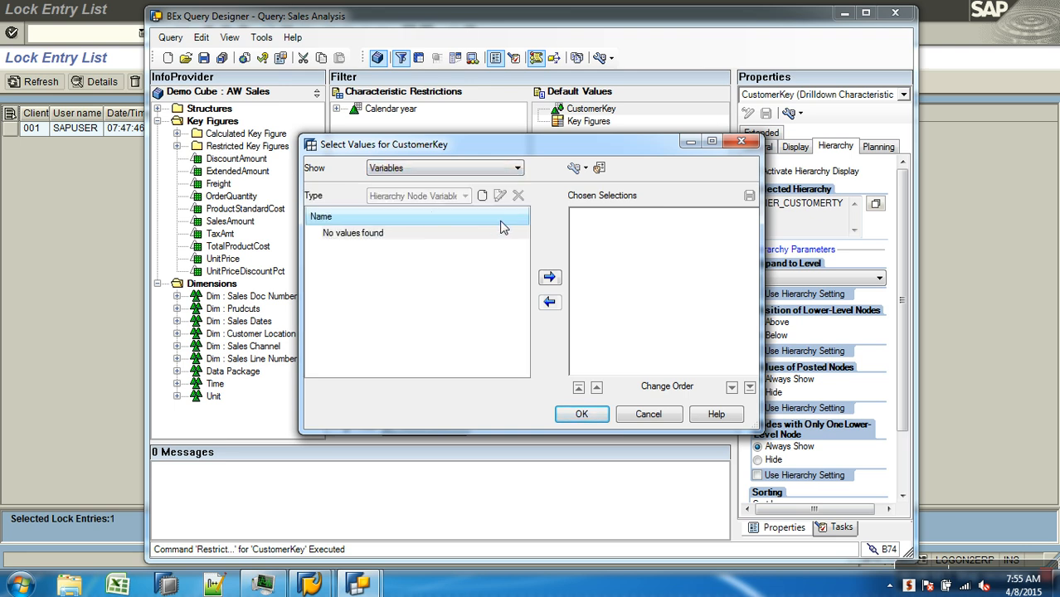
{"action": "left_click", "coordinate": [481, 195]}
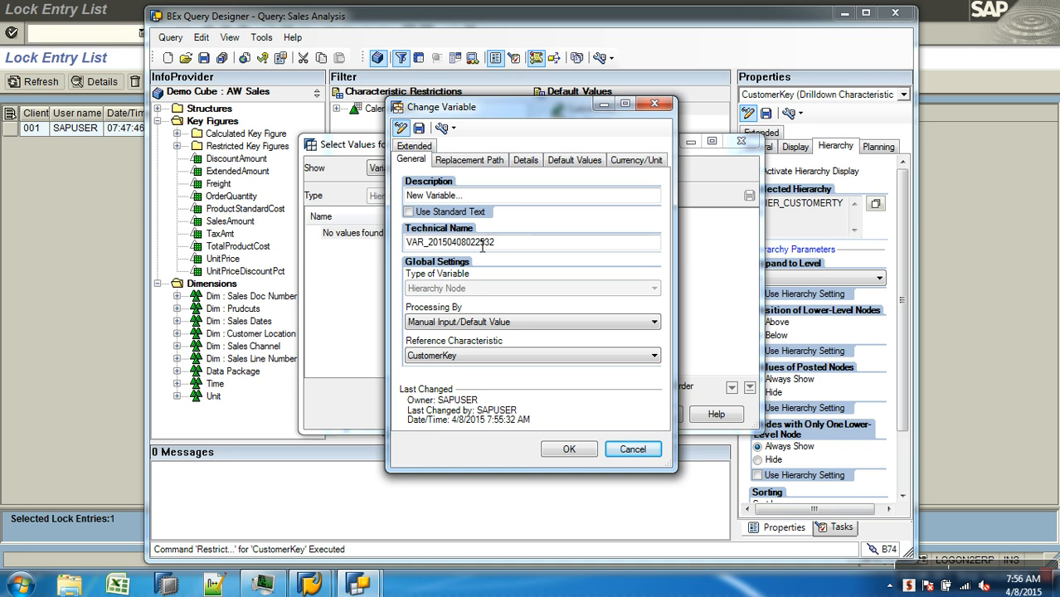
{"action": "left_click", "coordinate": [410, 318]}
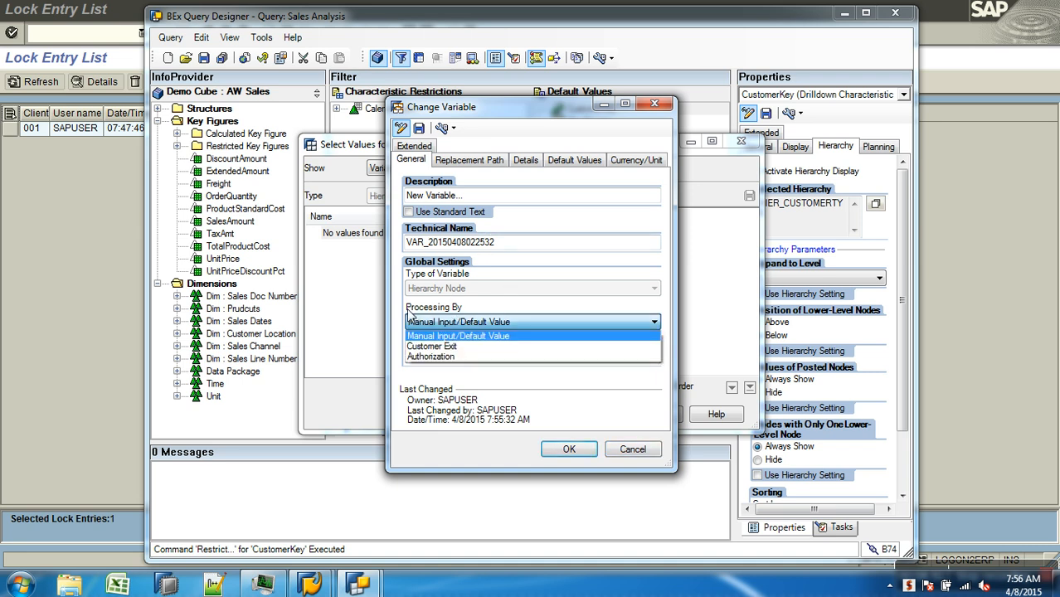
{"action": "left_click", "coordinate": [508, 308]}
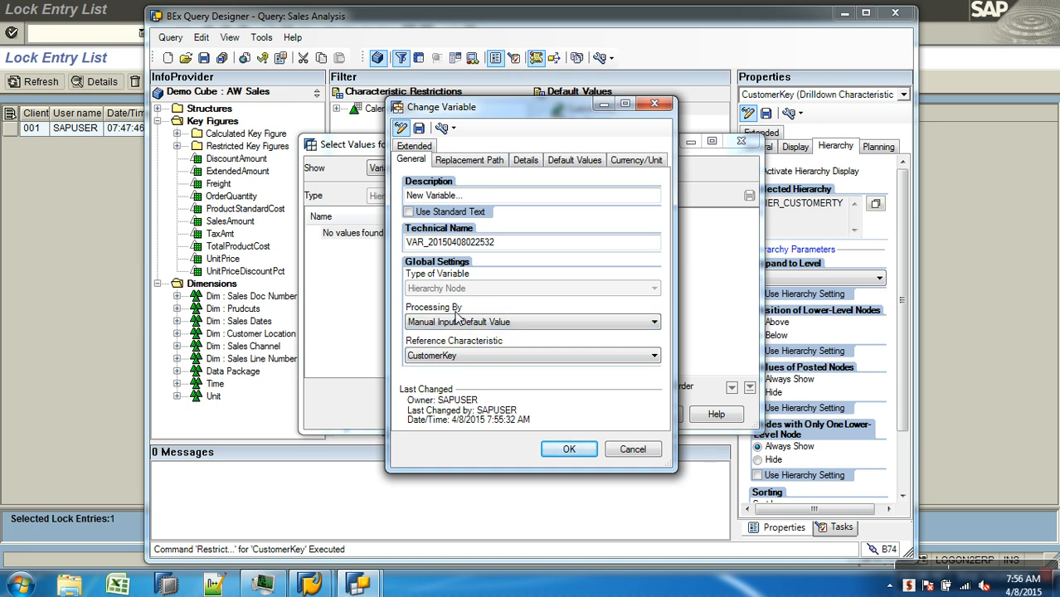
Switch to Windows Explorer and browse from the desktop's Walmart folder shortcut to Open SAP > SAP BW Class Decks
{"action": "left_click", "coordinate": [73, 585]}
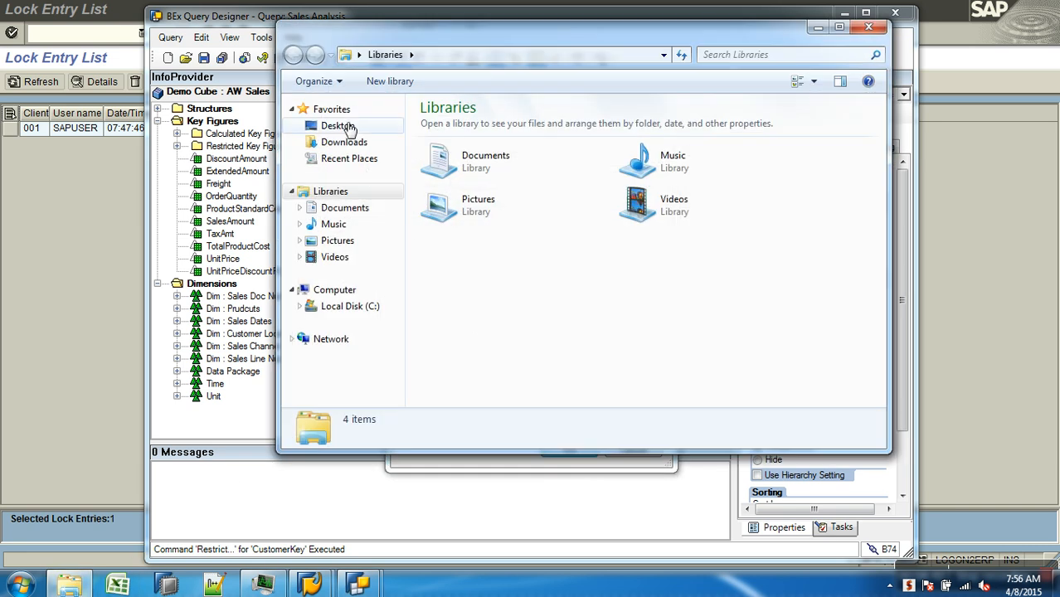
{"action": "left_click", "coordinate": [336, 126]}
{"action": "left_click", "coordinate": [881, 347]}
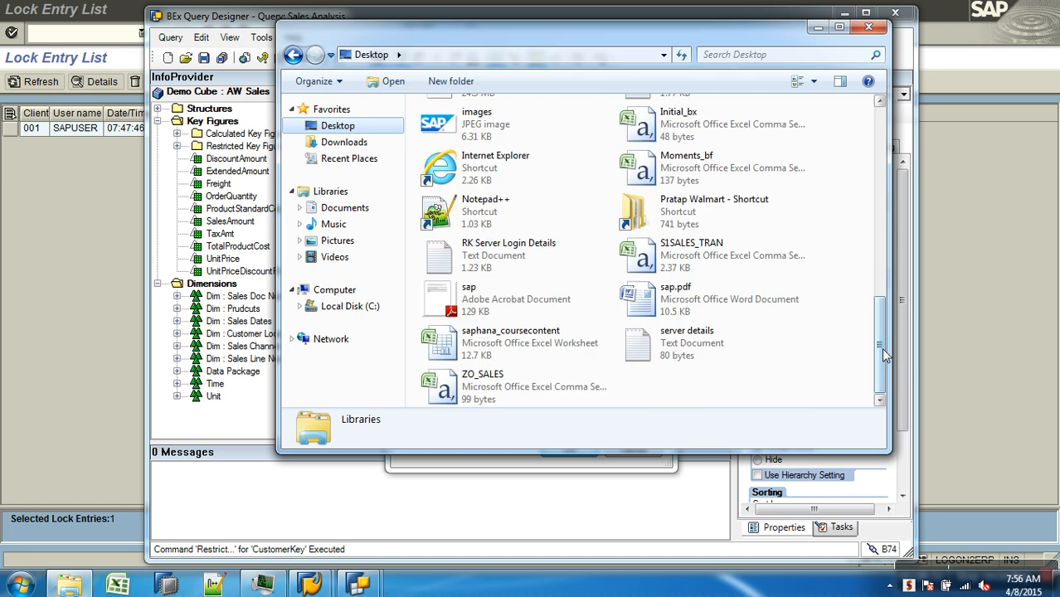
{"action": "double_click", "coordinate": [686, 213]}
{"action": "double_click", "coordinate": [485, 141]}
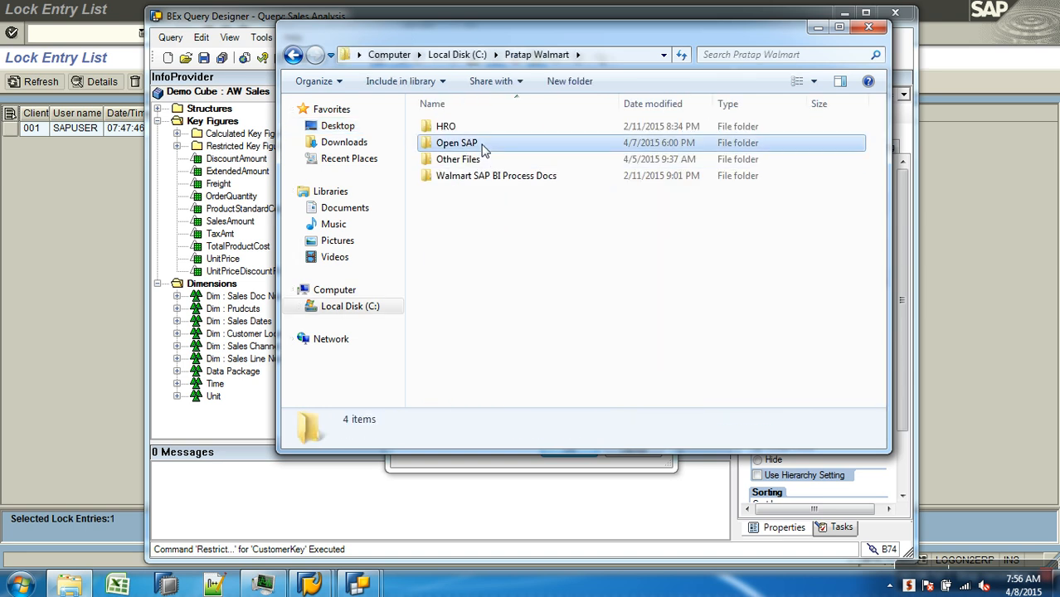
{"action": "double_click", "coordinate": [493, 226]}
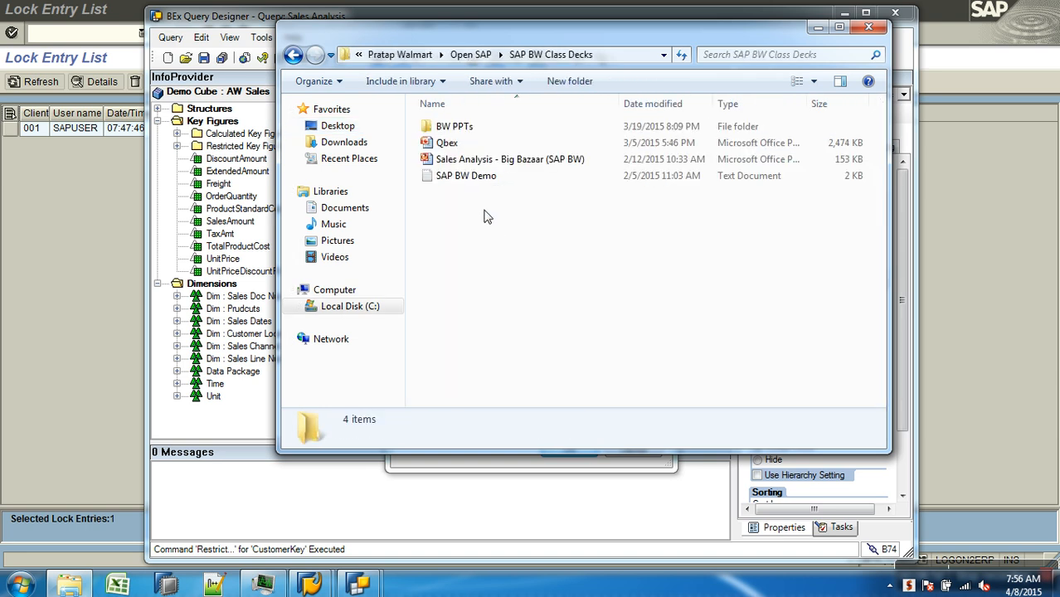
Open the BEx Variables presentation from the Reporting folder within BW PPTs
{"action": "double_click", "coordinate": [455, 126]}
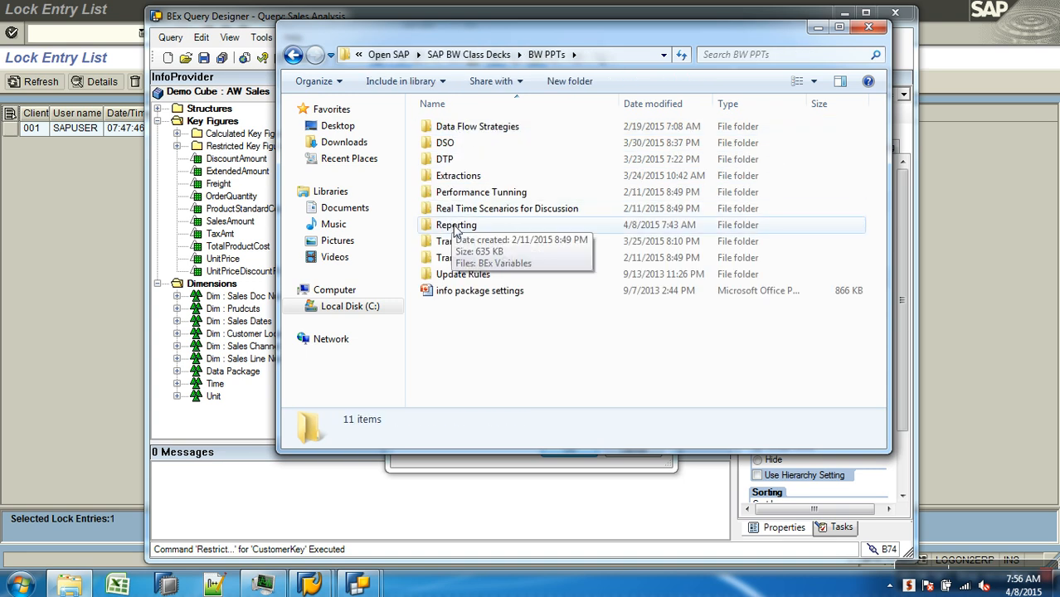
{"action": "double_click", "coordinate": [455, 227]}
{"action": "double_click", "coordinate": [458, 129]}
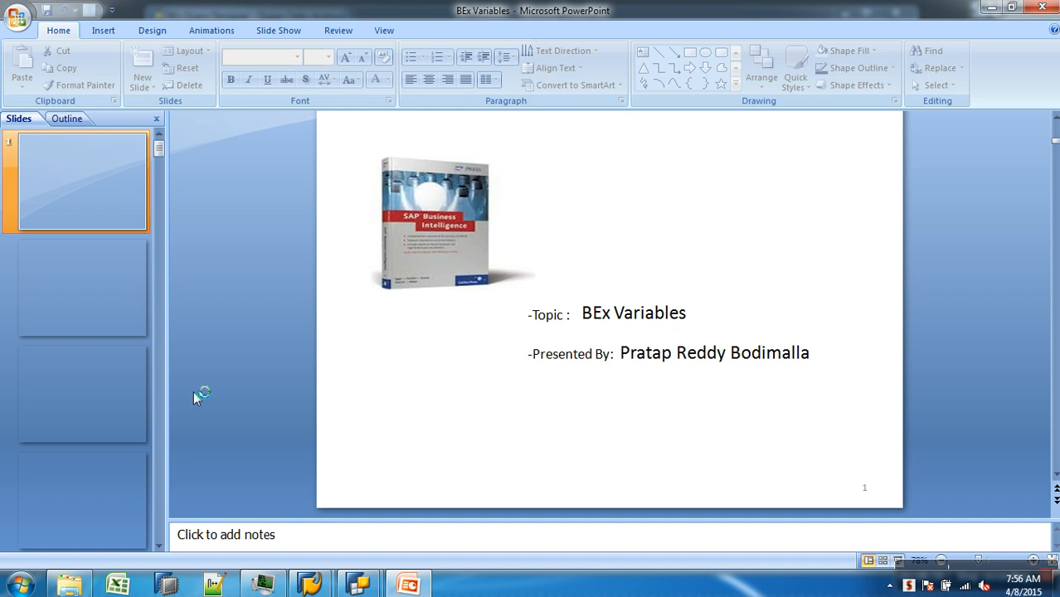
Go to slide 6 of the BEx Variables deck to review the Processing Types diagram
{"action": "scroll", "coordinate": [77, 431], "scroll_direction": "down", "scroll_amount": 2}
{"action": "scroll", "coordinate": [83, 406], "scroll_direction": "down", "scroll_amount": 1}
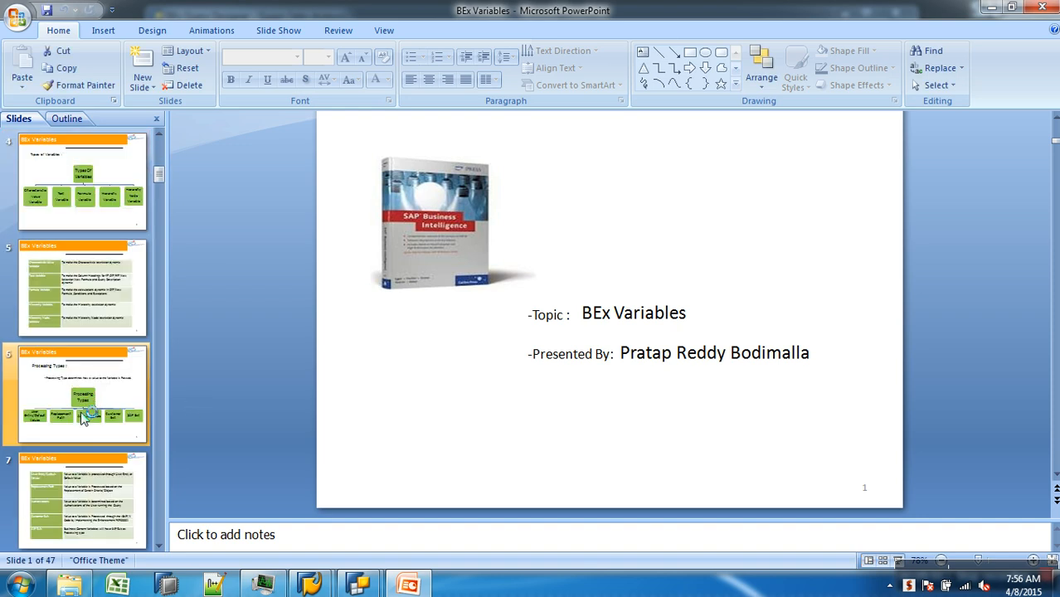
{"action": "left_click", "coordinate": [87, 405]}
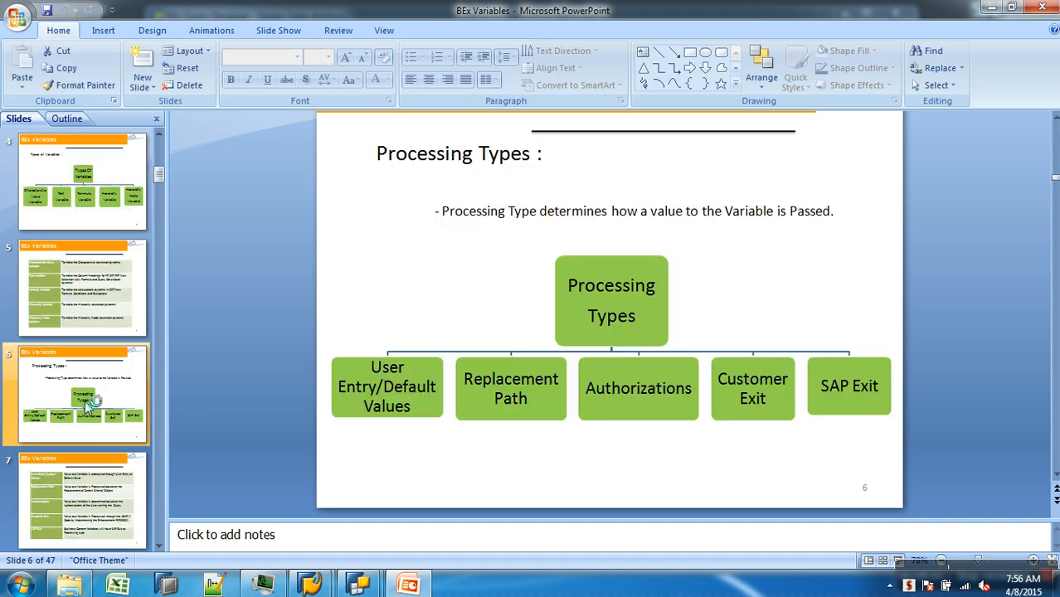
{"action": "left_click", "coordinate": [645, 469]}
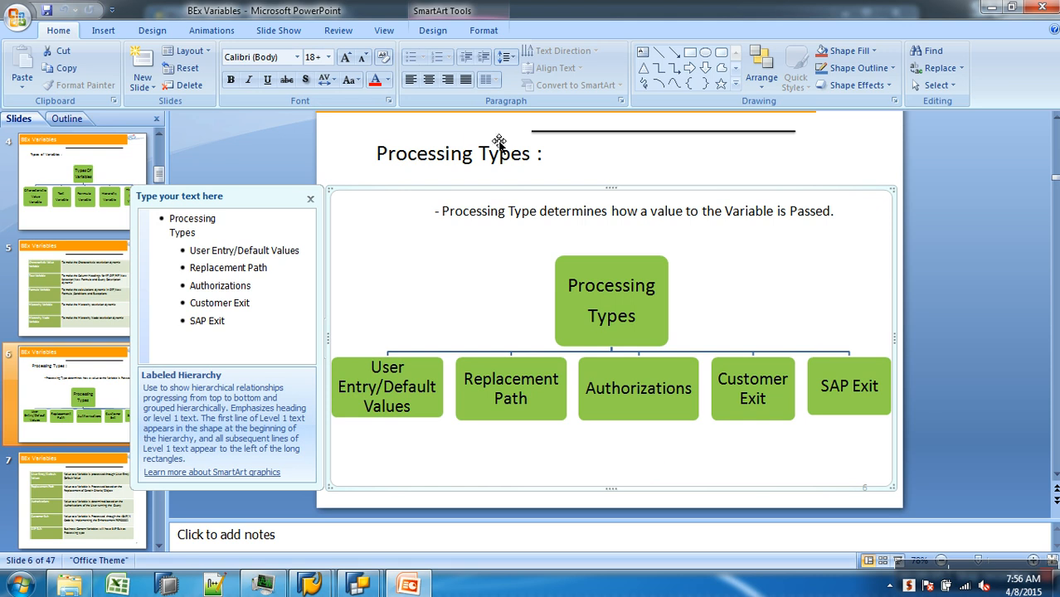
{"action": "left_click", "coordinate": [470, 132]}
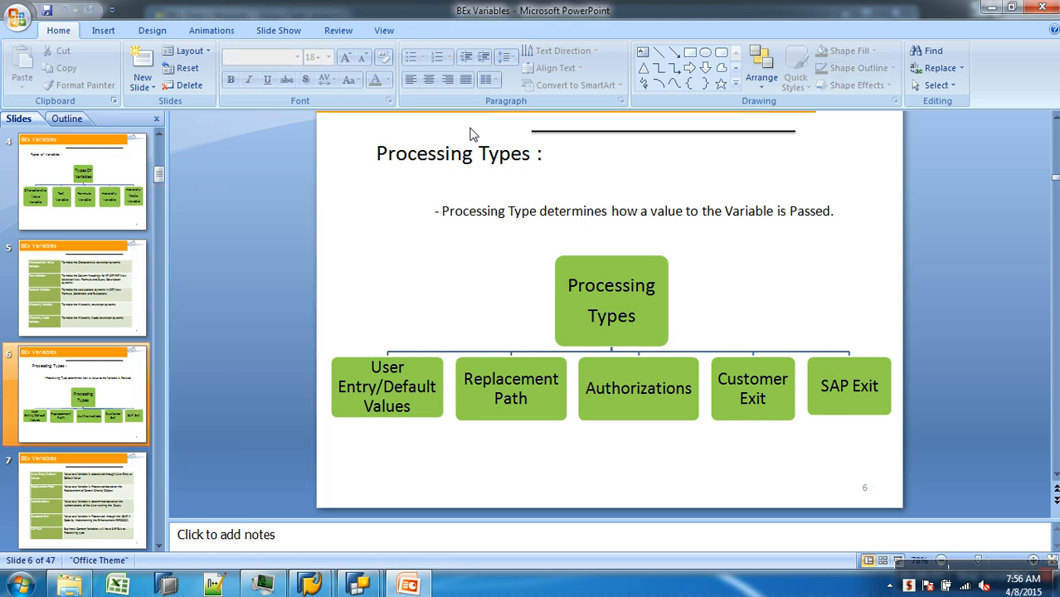